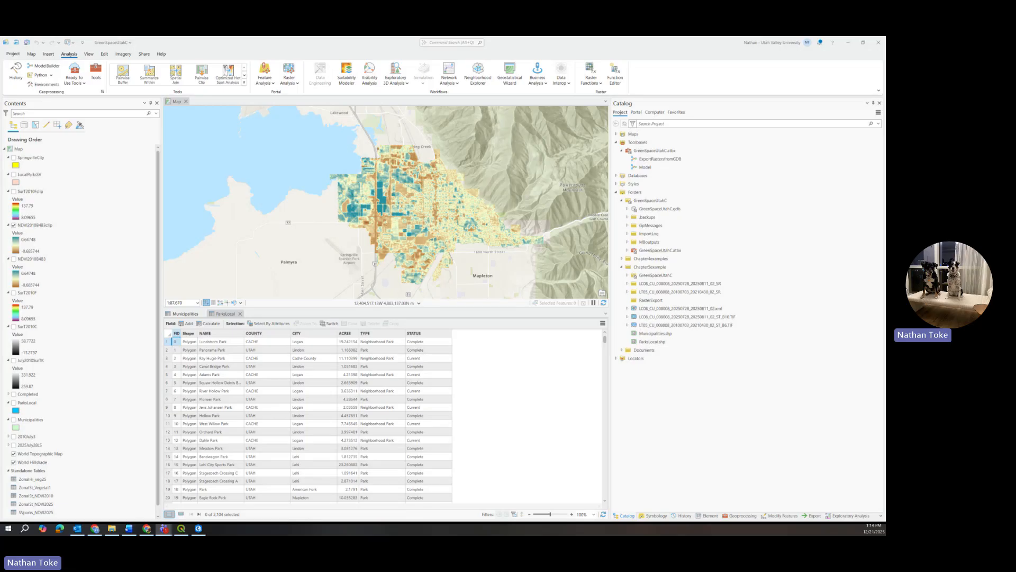
click(396, 82)
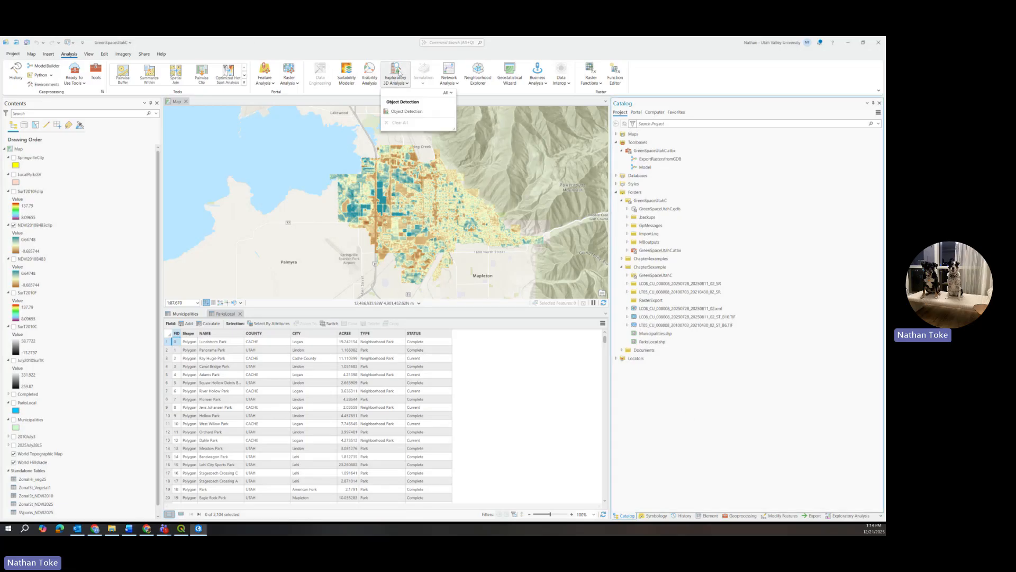
click(651, 79)
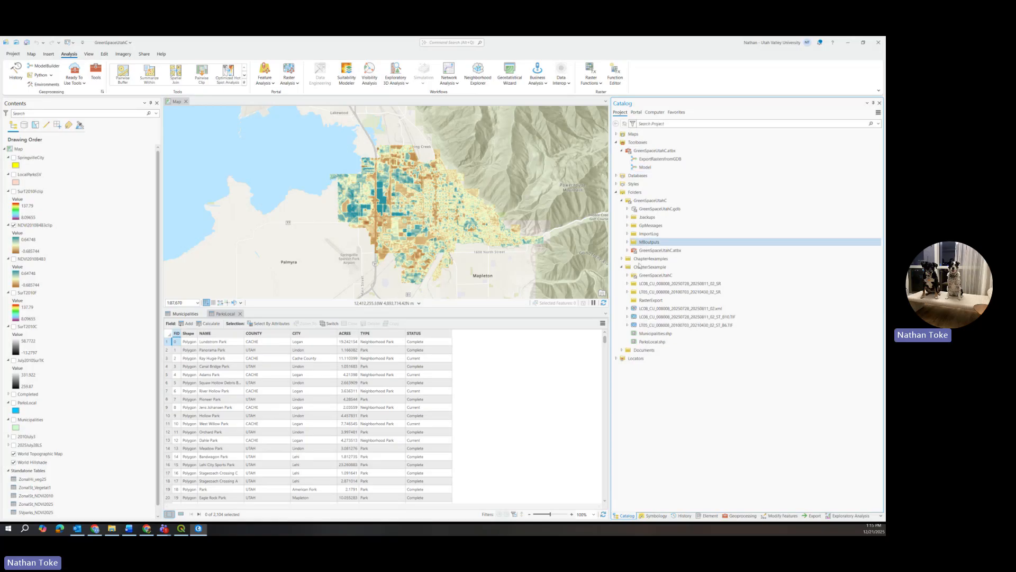
Expand GreenSpaceUtahC.gdb in the catalog and view the options available for the Clip_OutRaster_NDVI2010B4B3 raster.
double_click(655, 210)
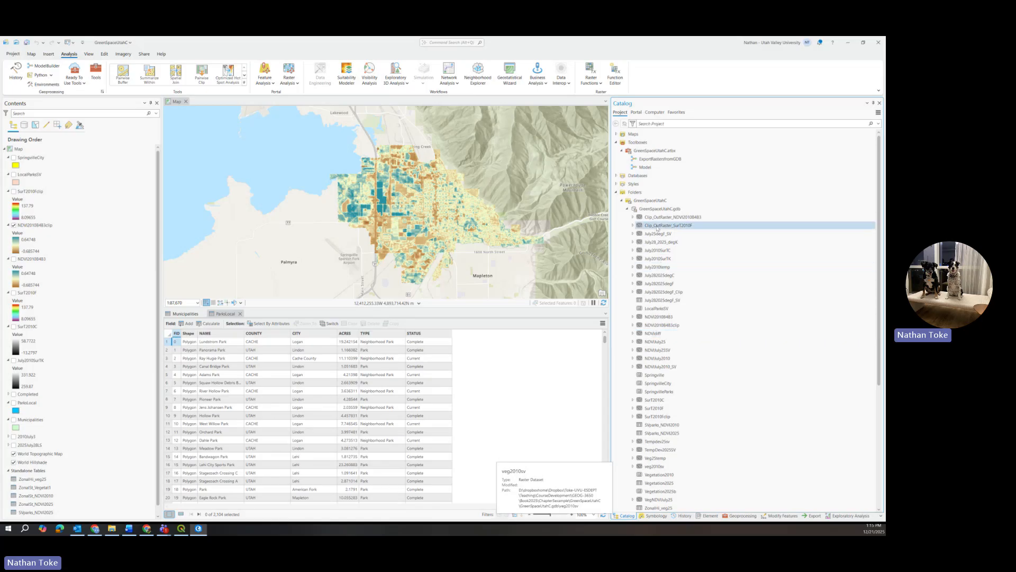
right_click(657, 218)
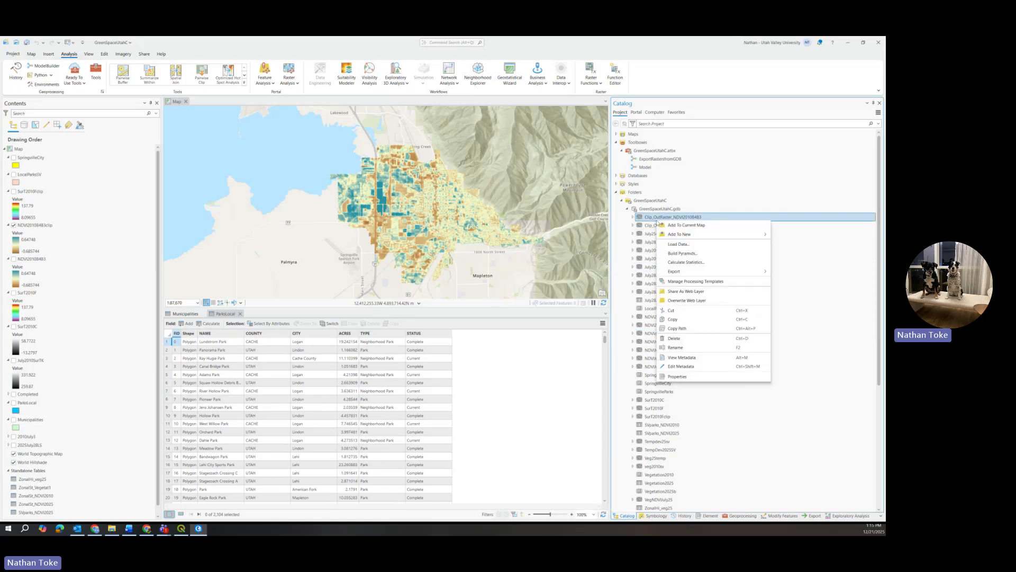
mouse_move(669, 272)
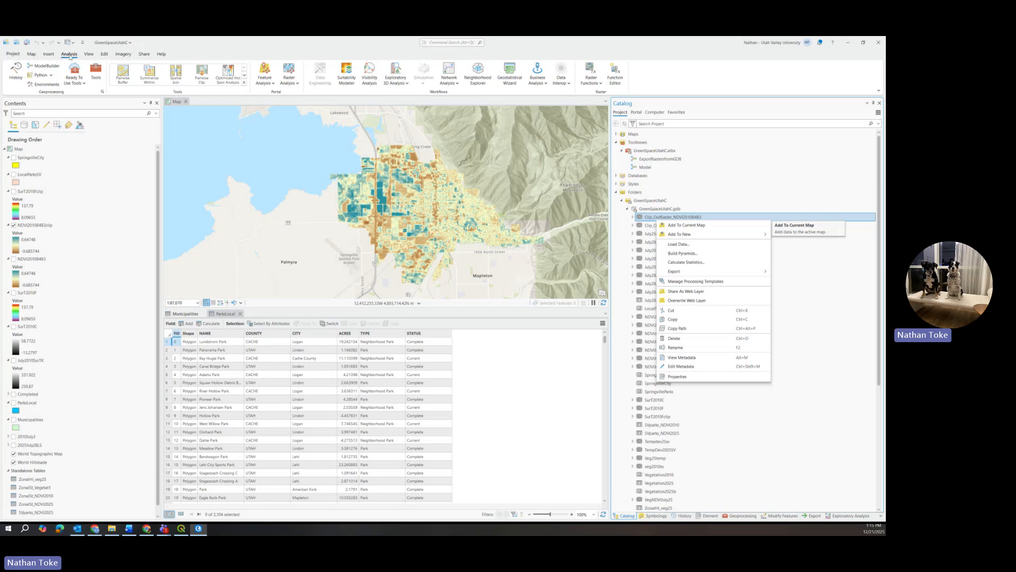
Create a new model and place an Iterate Rasters iterator with its outputs on the canvas.
click(47, 66)
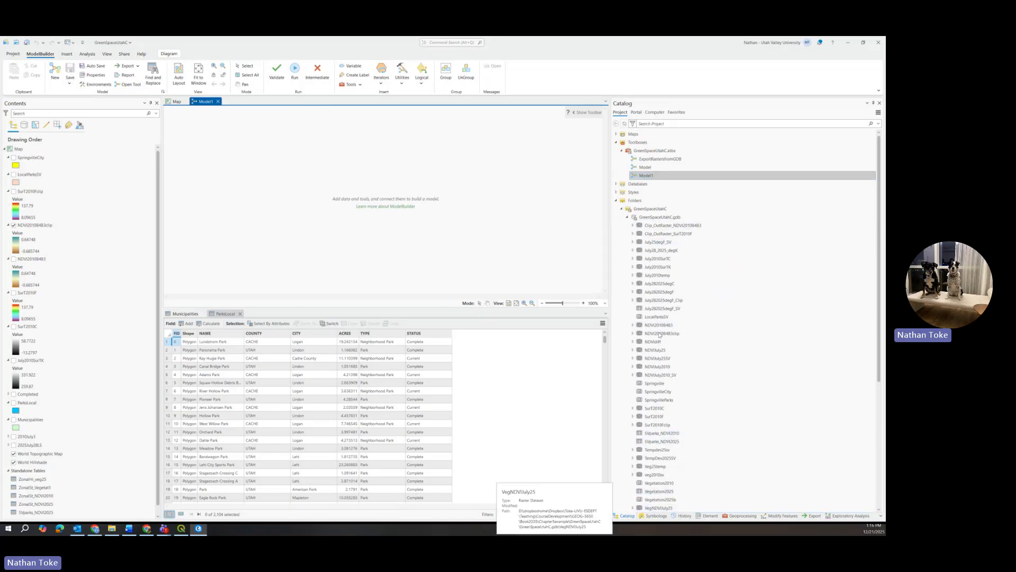
click(381, 72)
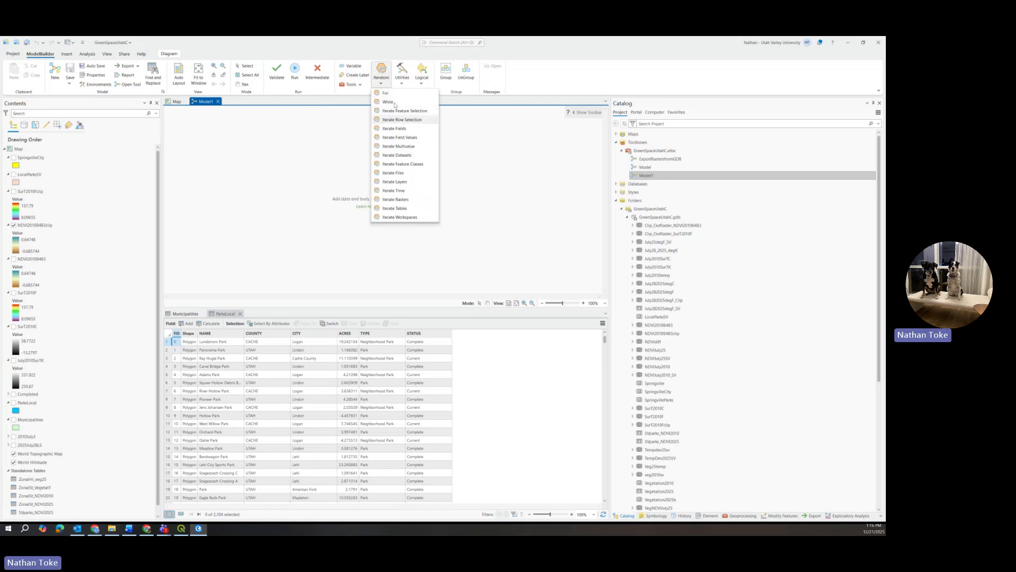
click(395, 199)
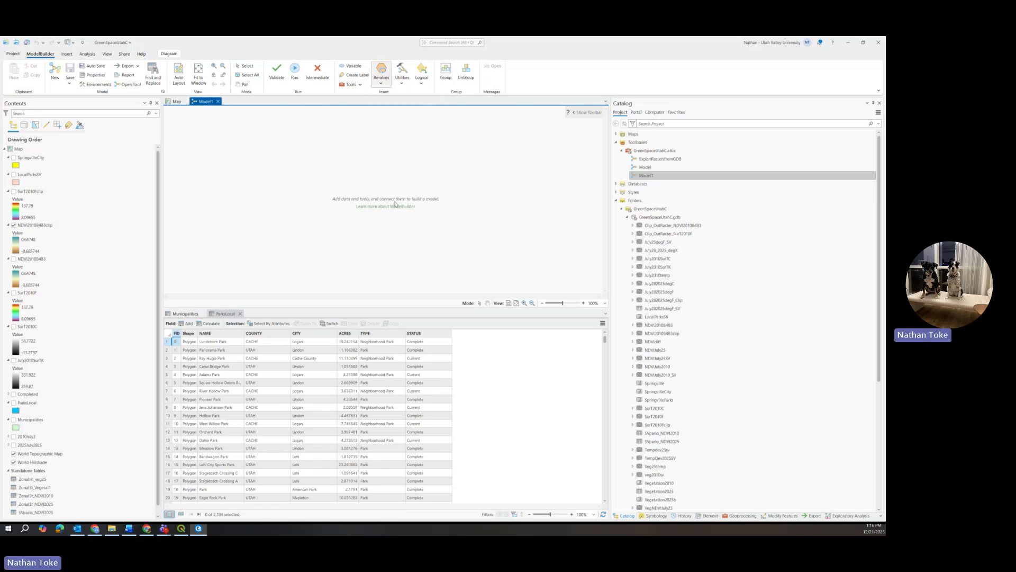
drag(398, 206, 303, 188)
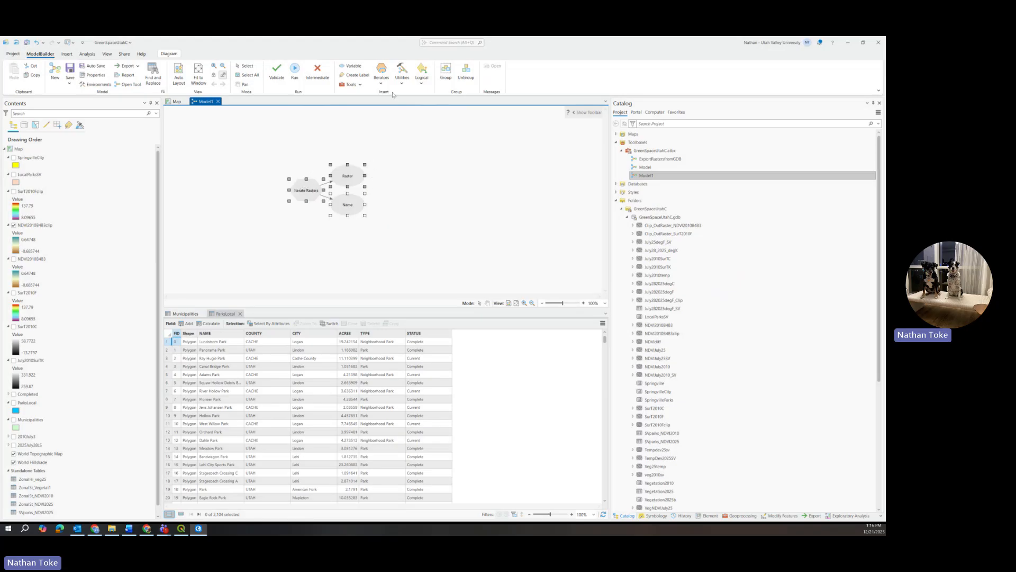
Add the Copy Raster data management tool to the model beside the iterator outputs.
click(360, 85)
text(copy rast)
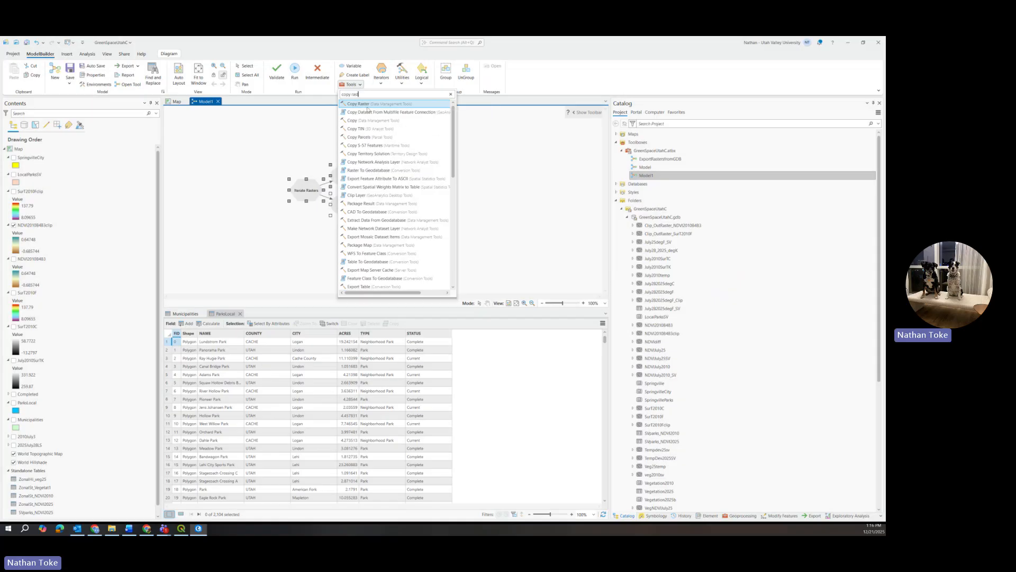
click(365, 106)
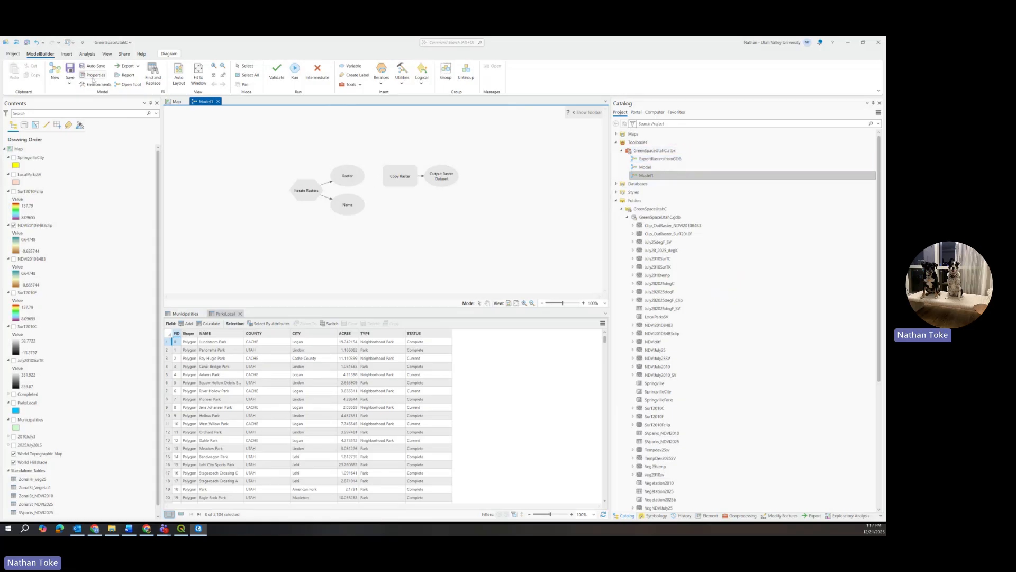
click(70, 84)
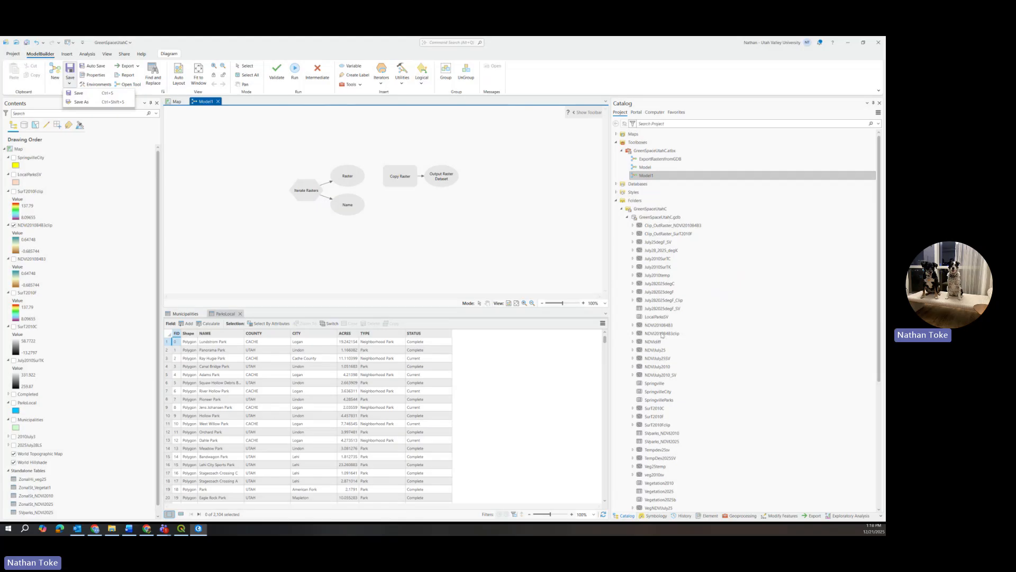
click(343, 69)
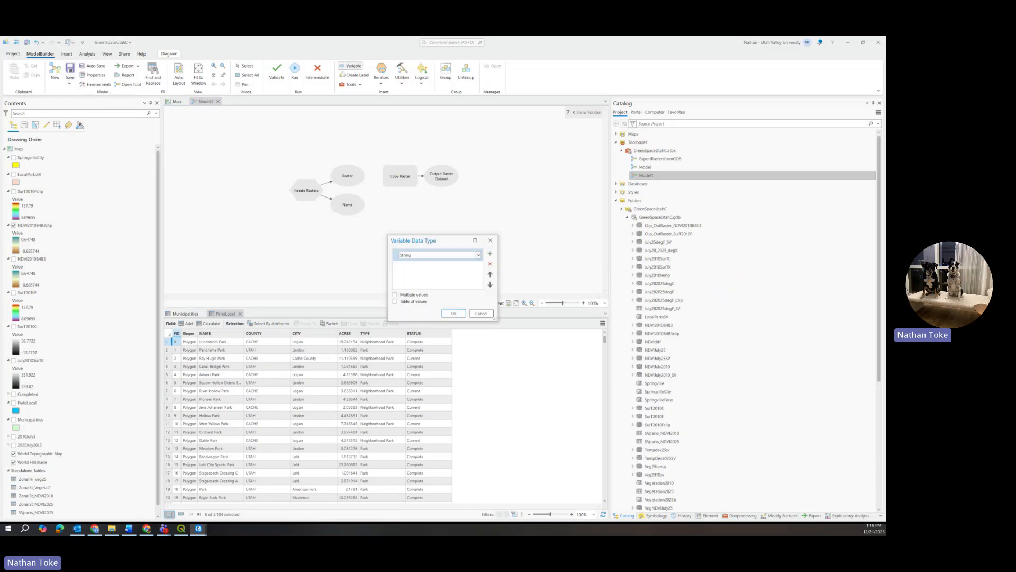
click(479, 255)
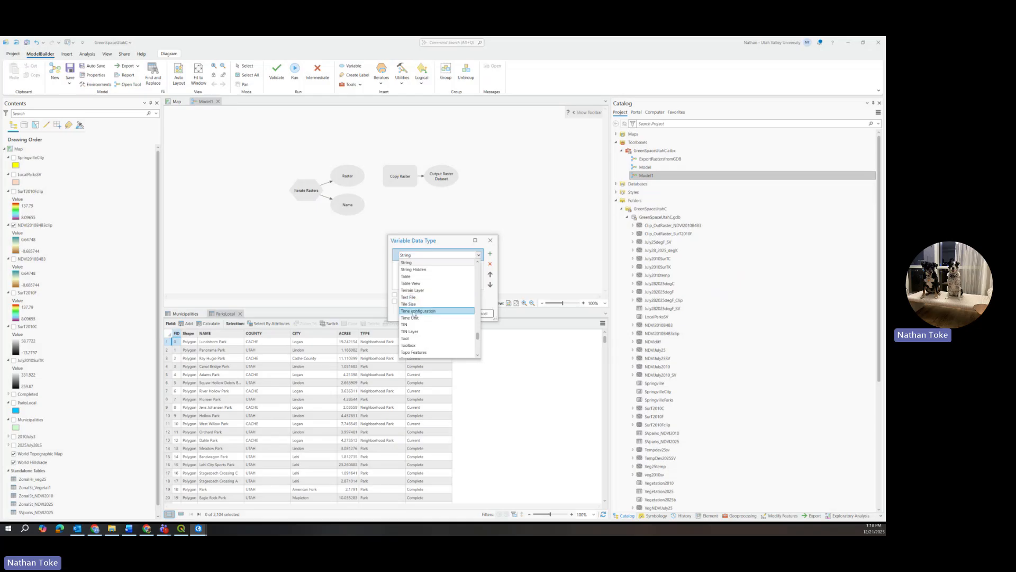
scroll(413, 318, down, 5)
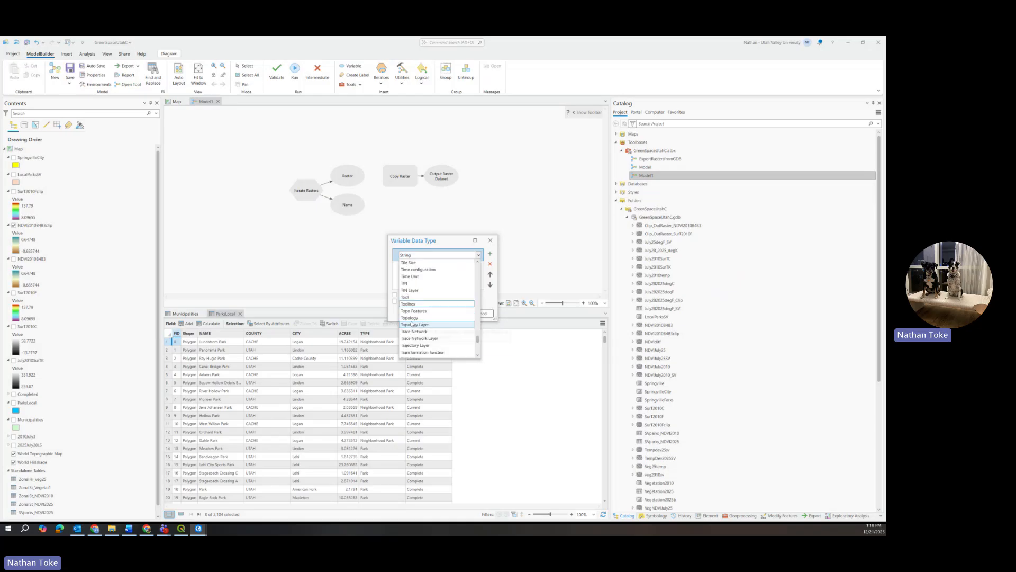
scroll(413, 323, up, 15)
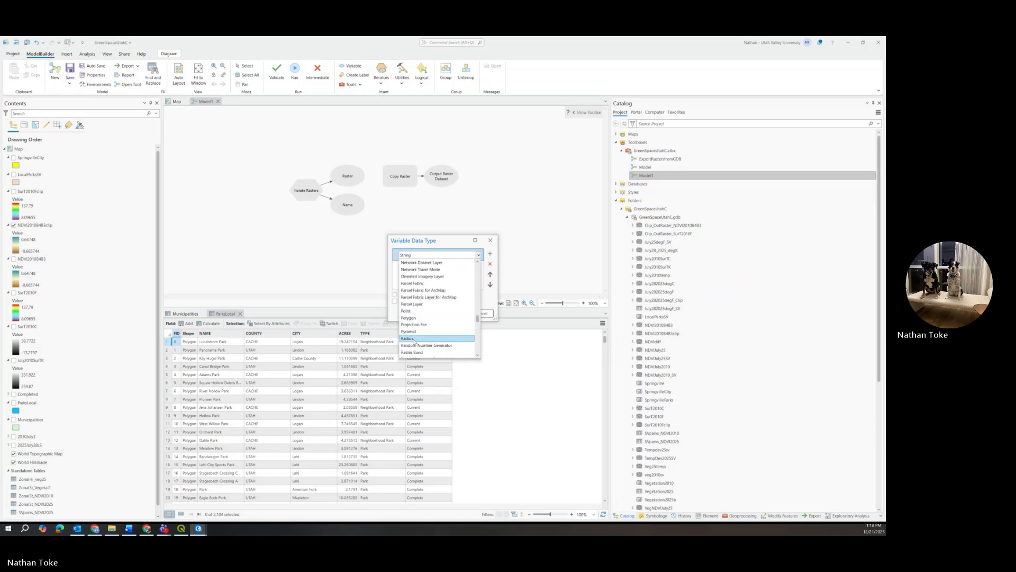
scroll(424, 342, down, 2)
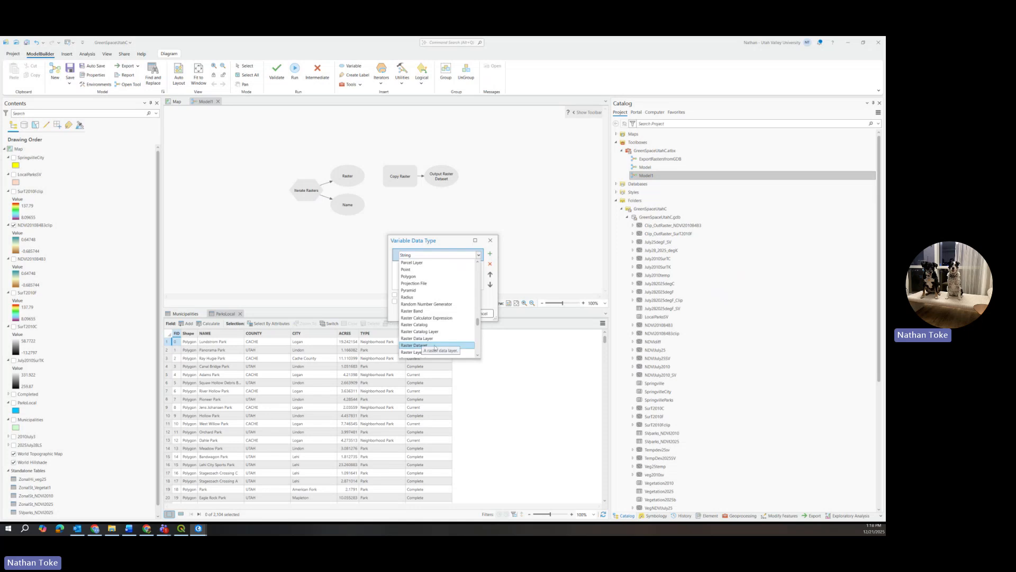
click(414, 345)
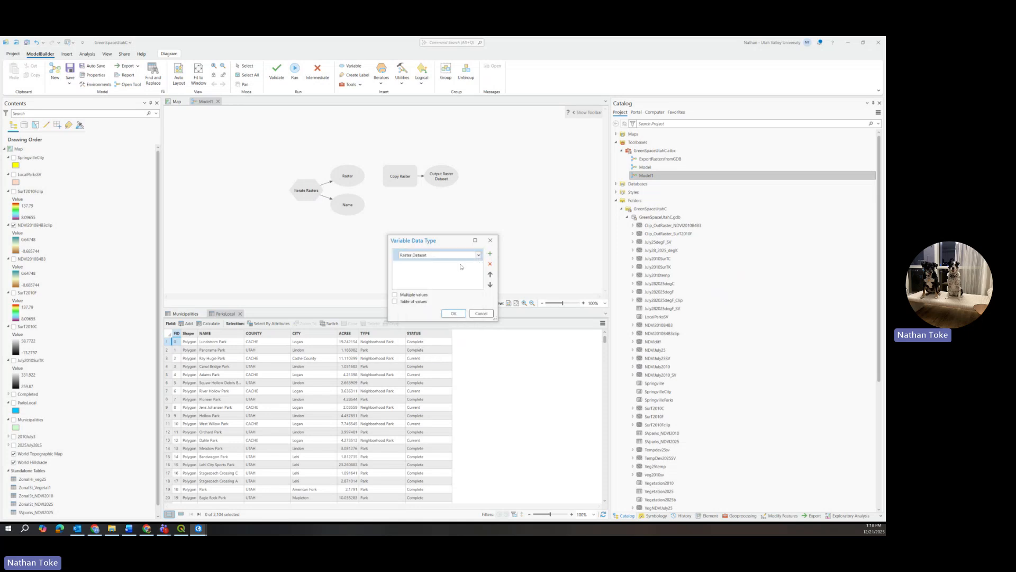
click(453, 313)
drag(498, 165, 400, 176)
click(416, 146)
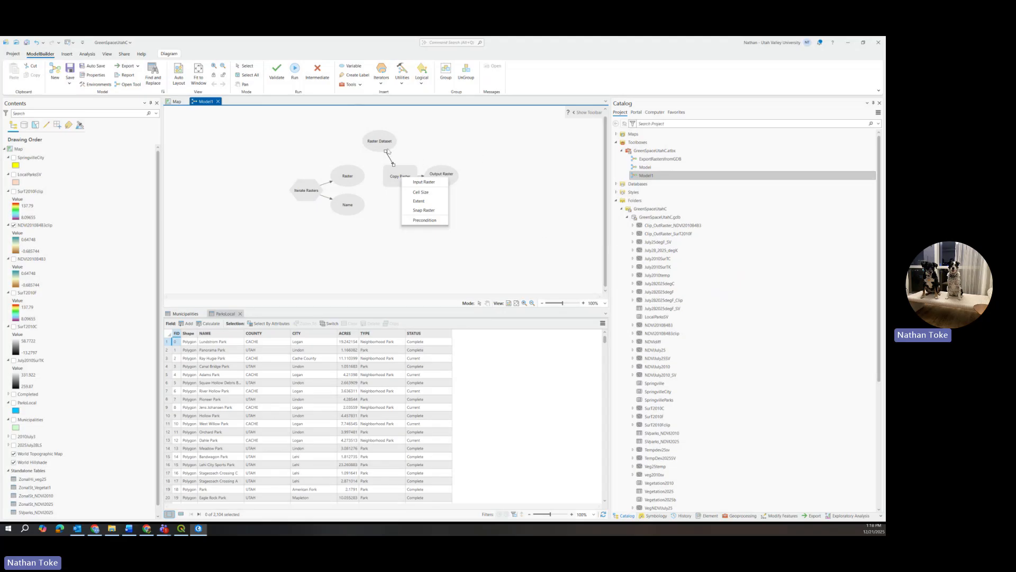
key(Escape)
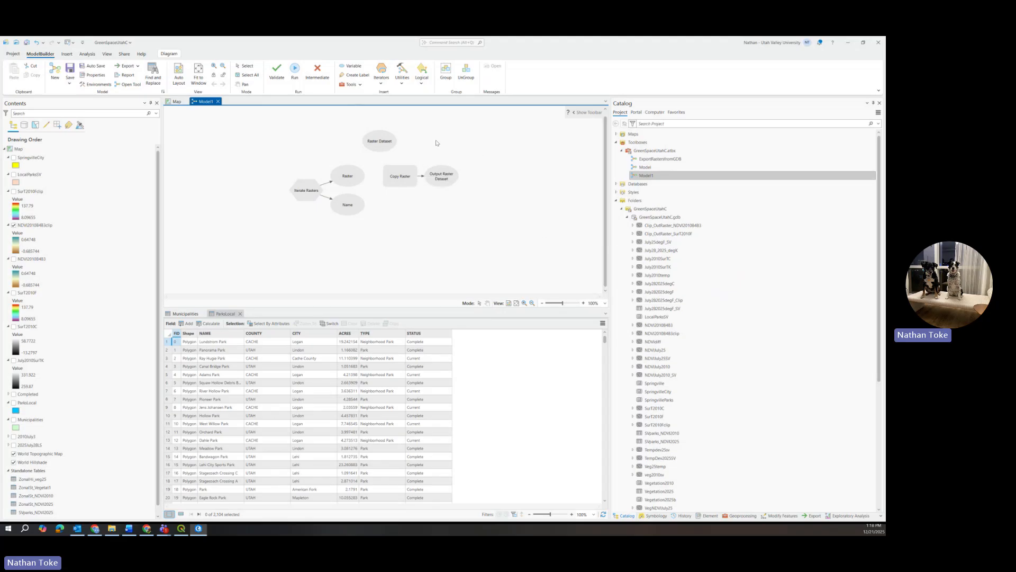
click(386, 142)
key(Delete)
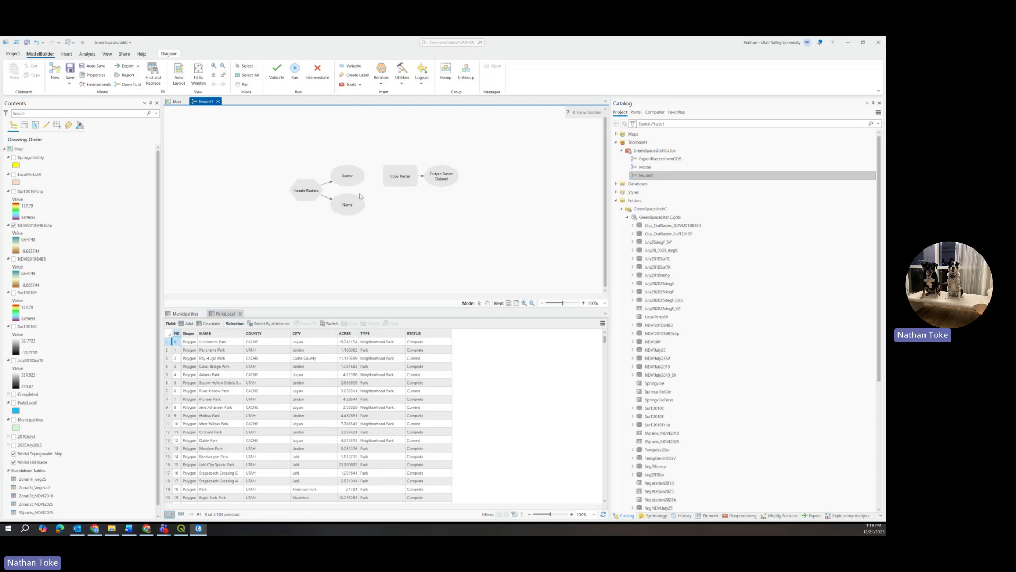
Set the workspace of the Iterate Rasters iterator to the project geodatabase GreenSpaceUtahC.gdb.
click(308, 194)
double_click(308, 194)
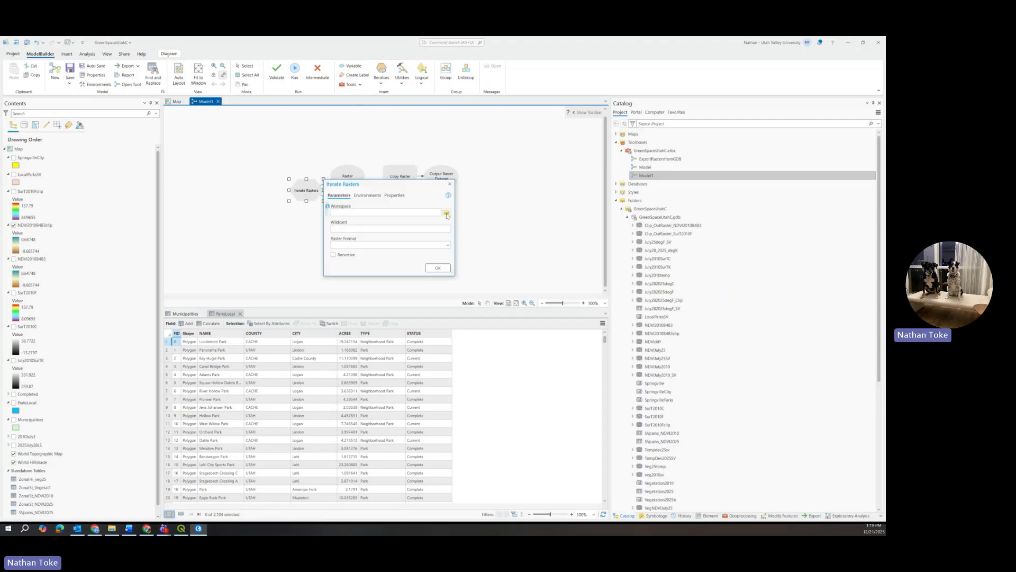
click(447, 214)
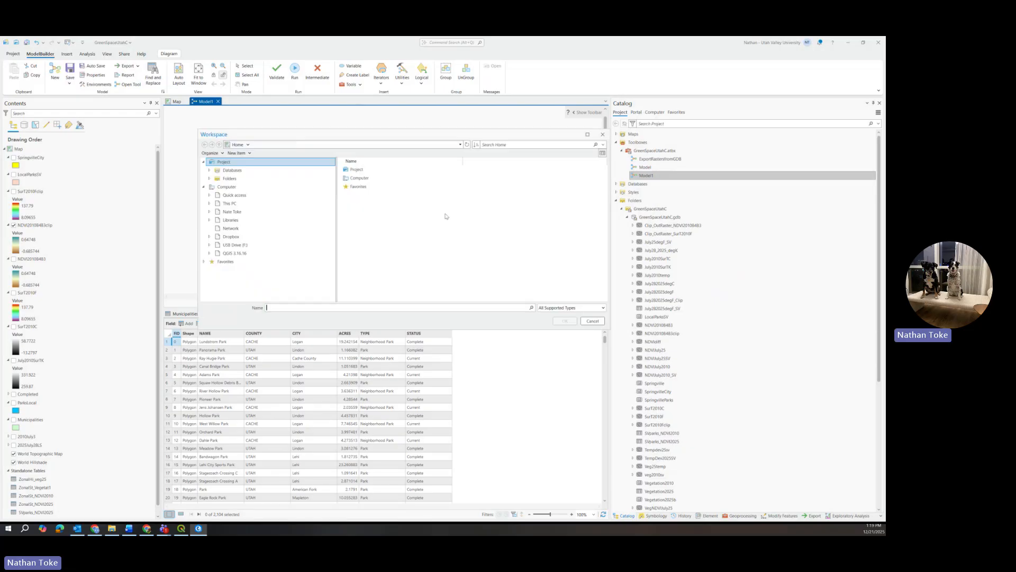
click(363, 171)
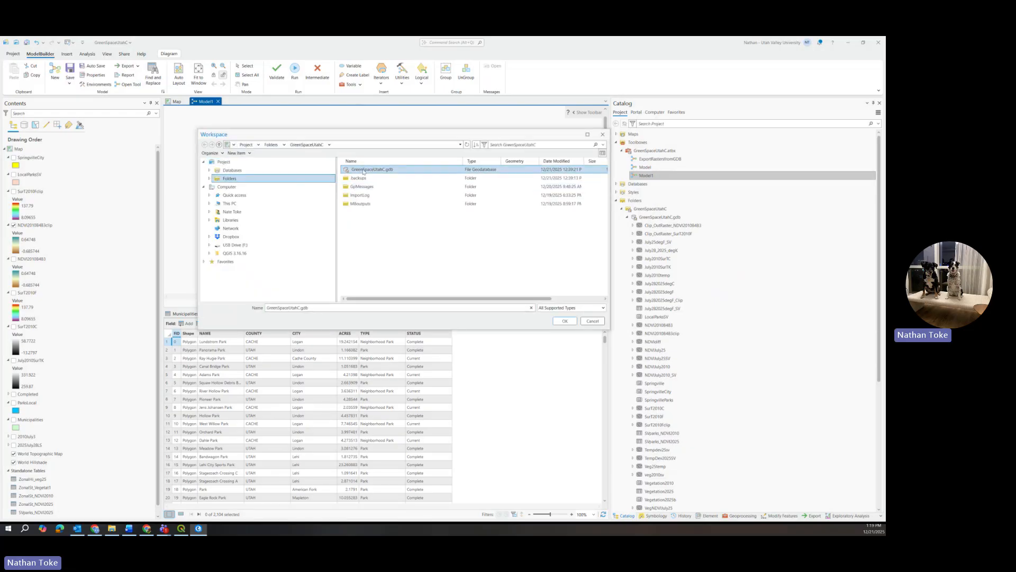
click(565, 321)
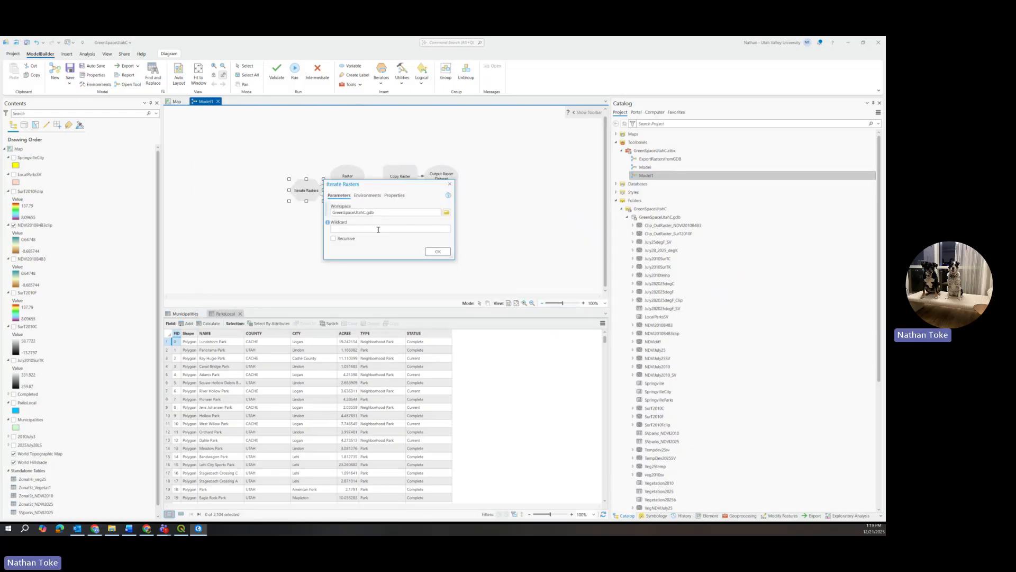
mouse_move(328, 223)
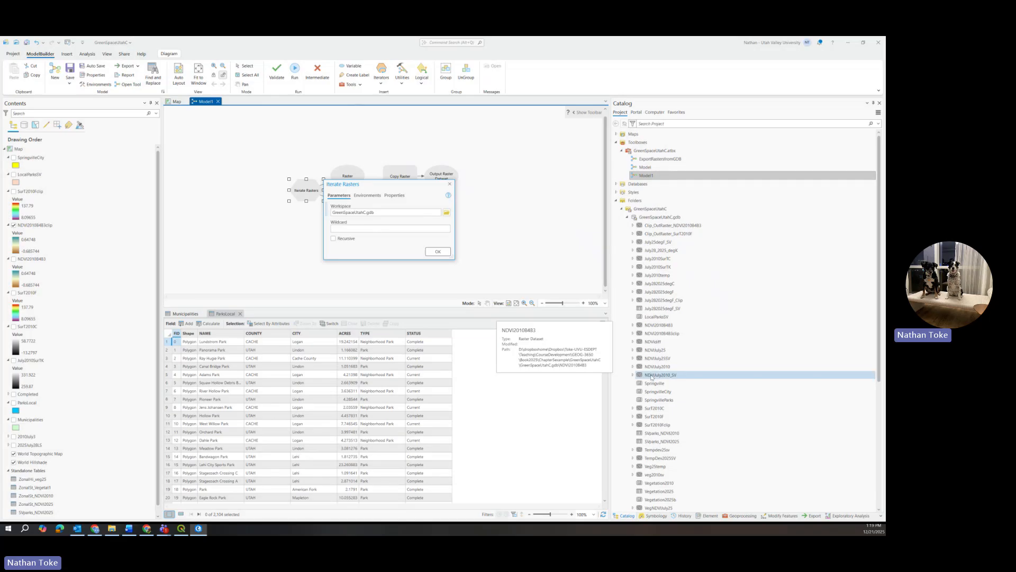
click(352, 228)
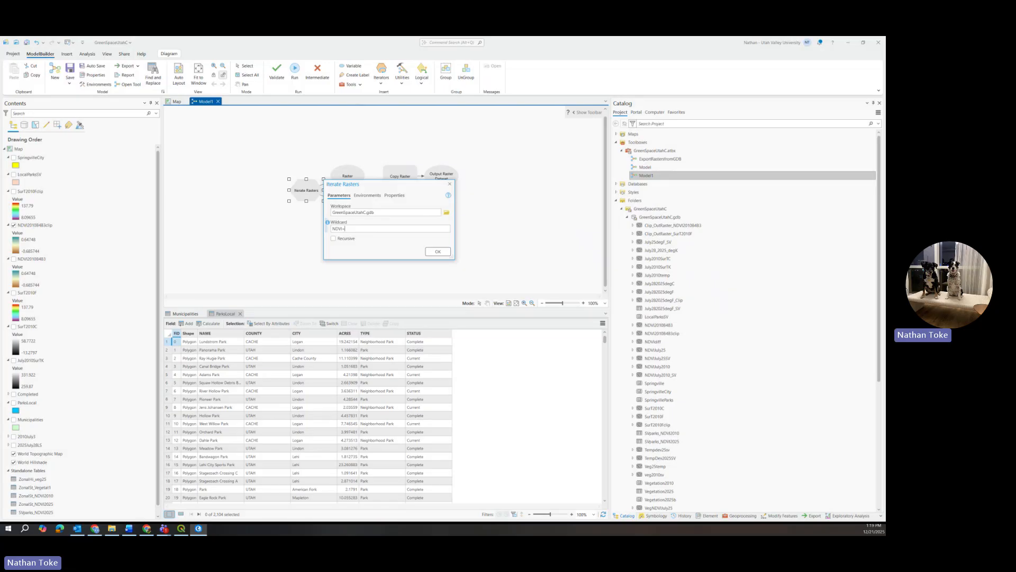
text(===========)
key(BackSpace)
key(BackSpace)
key(BackSpace)
key(BackSpace)
key(BackSpace)
key(BackSpace)
key(BackSpace)
key(BackSpace)
key(BackSpace)
key(BackSpace)
key(BackSpace)
key(BackSpace)
key(BackSpace)
key(BackSpace)
key(BackSpace)
key(BackSpace)
Apply the Iterate Rasters settings with the wildcard left blank.
click(435, 252)
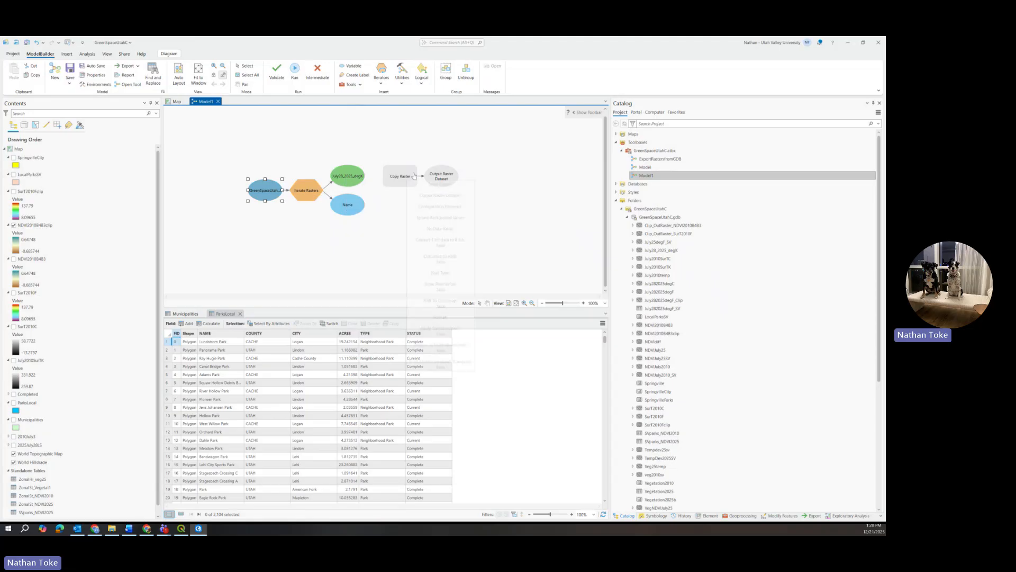
Set the input raster of the Copy Raster tool to the iterator's output variable, July28_2025_degK.
click(395, 176)
double_click(395, 176)
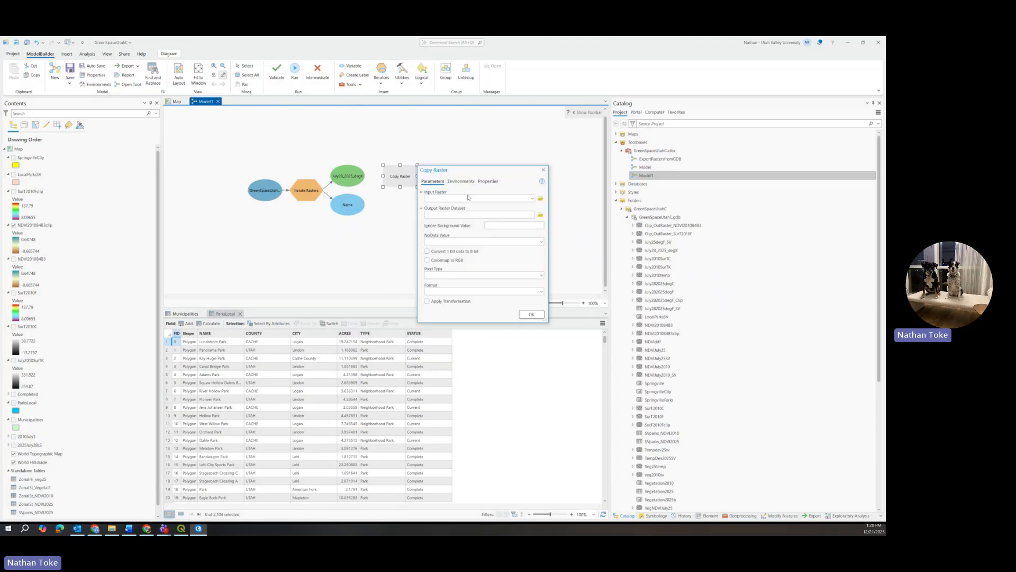
click(533, 198)
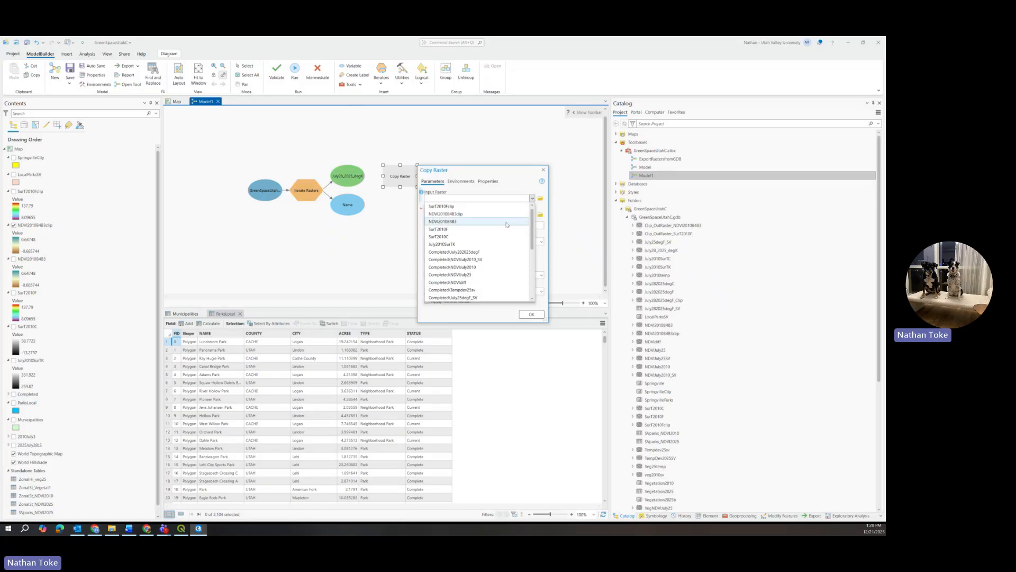
scroll(501, 220, down, 5)
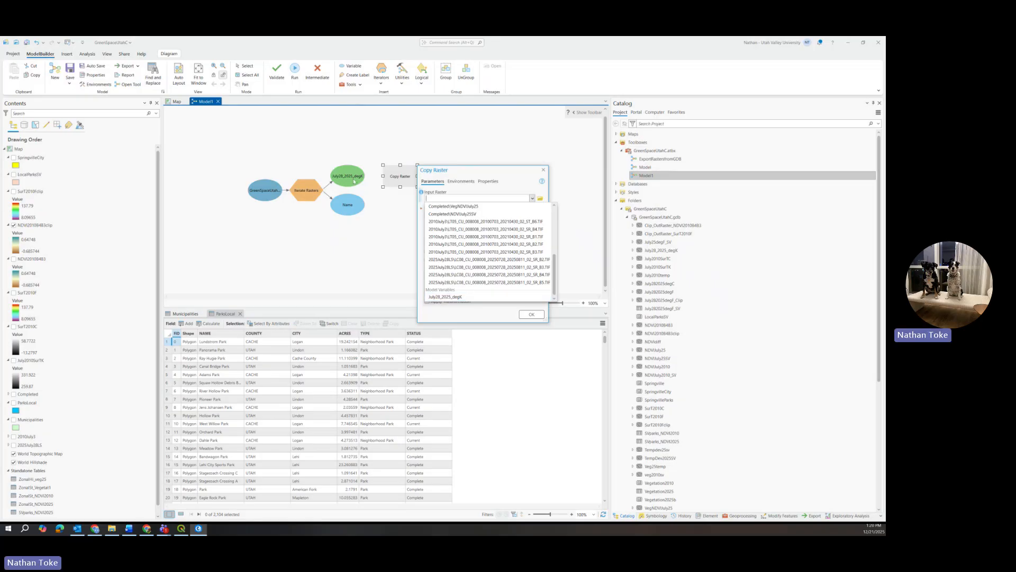
click(443, 297)
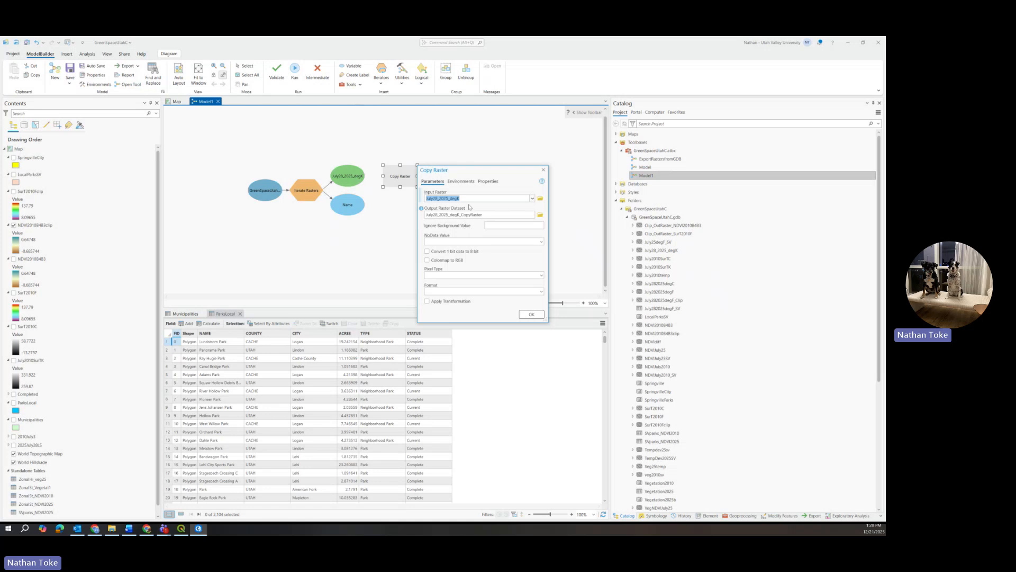
Set the Copy Raster output dataset to %Name%.tif in the RasterExport folder and apply the tool settings.
click(540, 214)
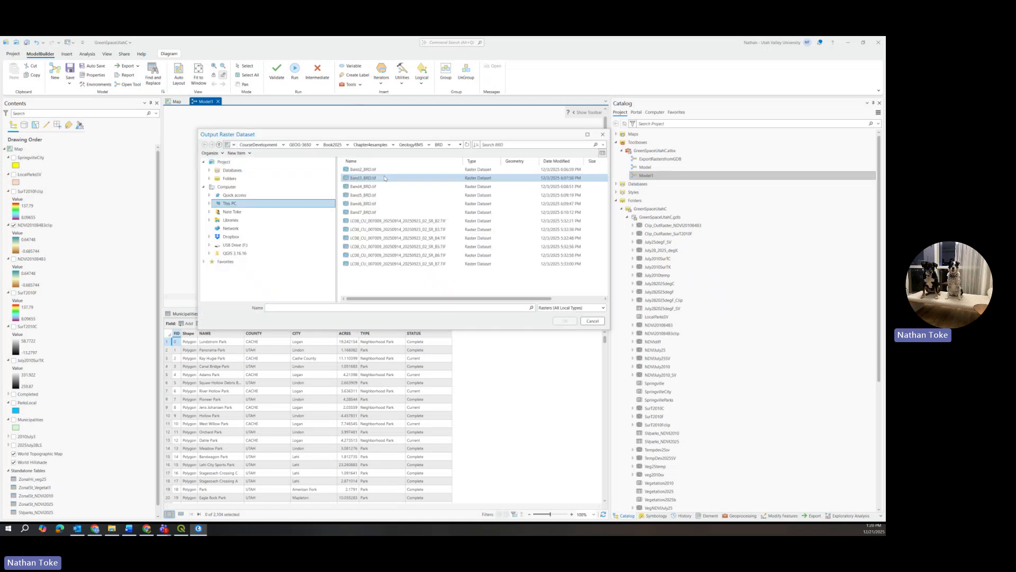
click(370, 145)
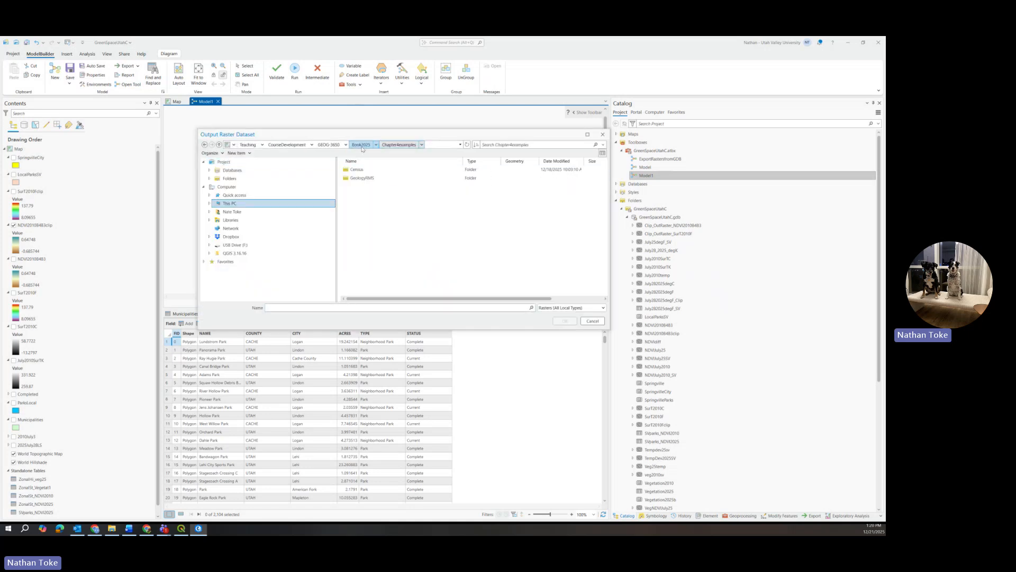
click(361, 144)
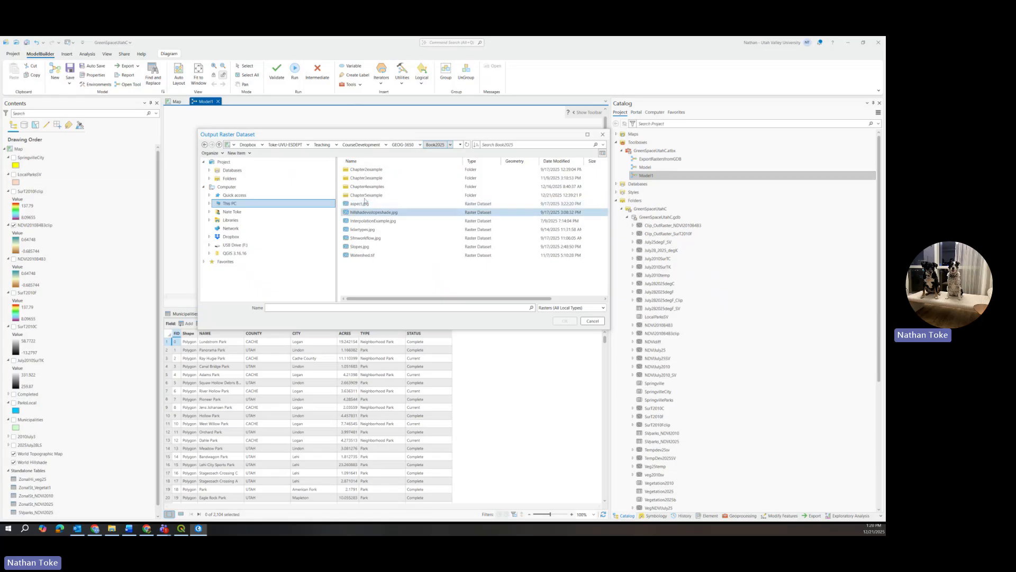
double_click(364, 195)
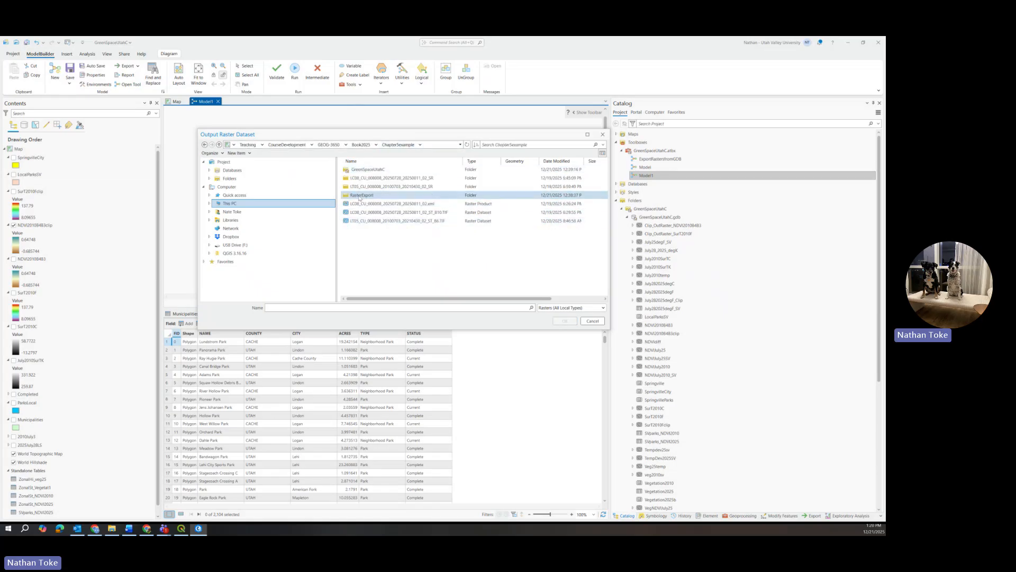
click(360, 196)
double_click(360, 196)
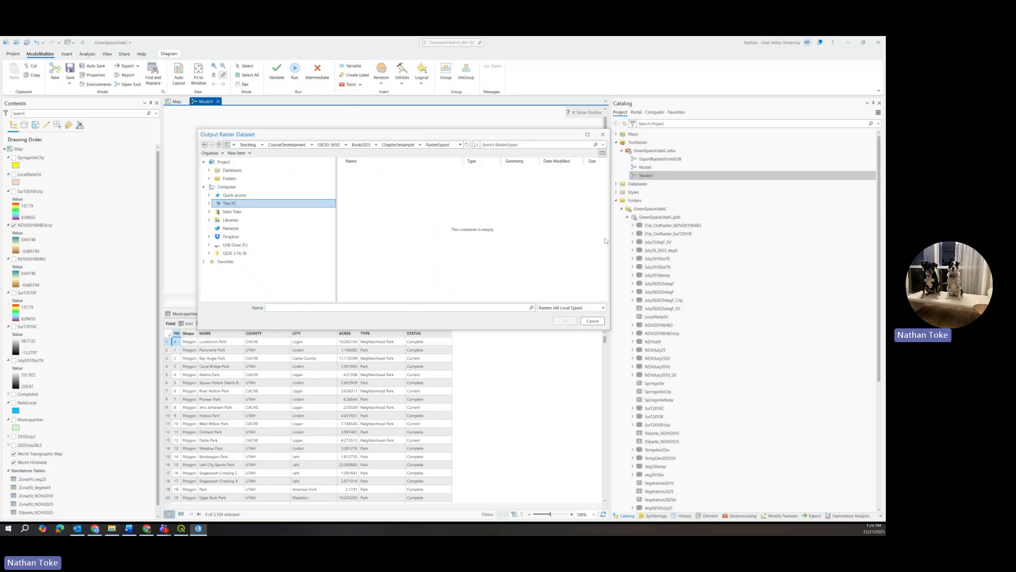
text(%Name%.tif)
click(564, 320)
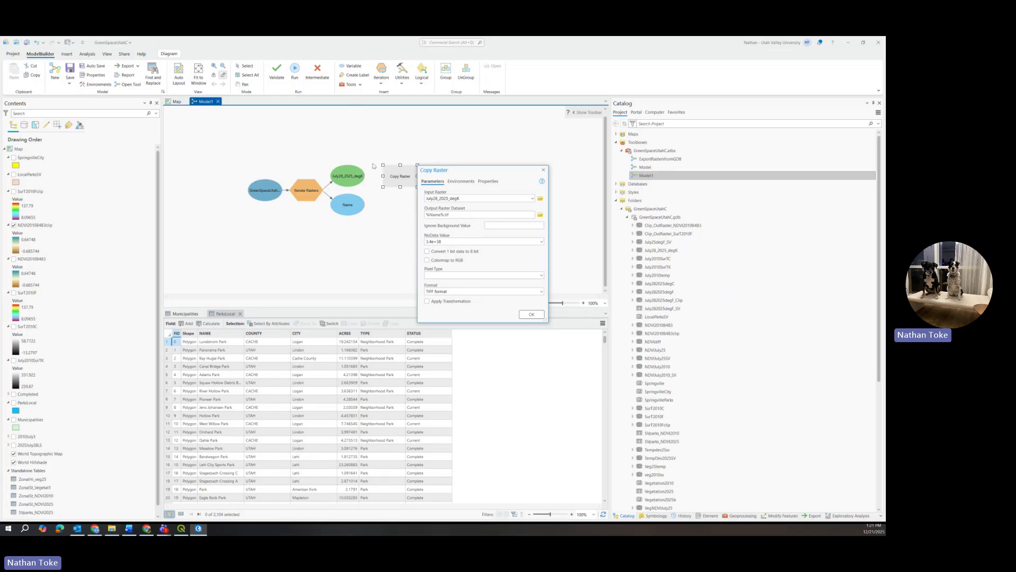
click(530, 314)
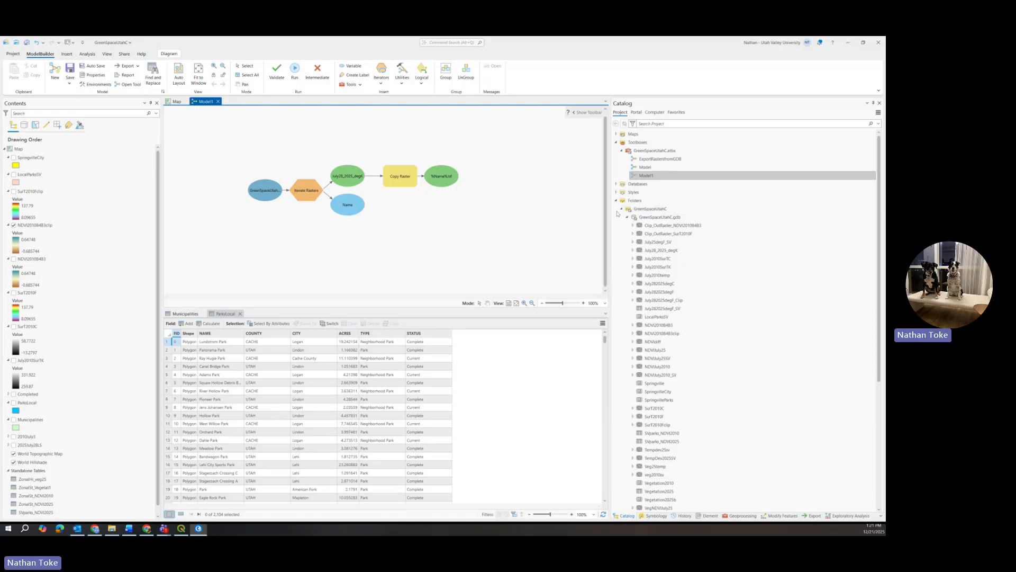
Locate the RasterExport folder in the project catalog and review the input and output paths of the Copy Raster model elements.
click(622, 210)
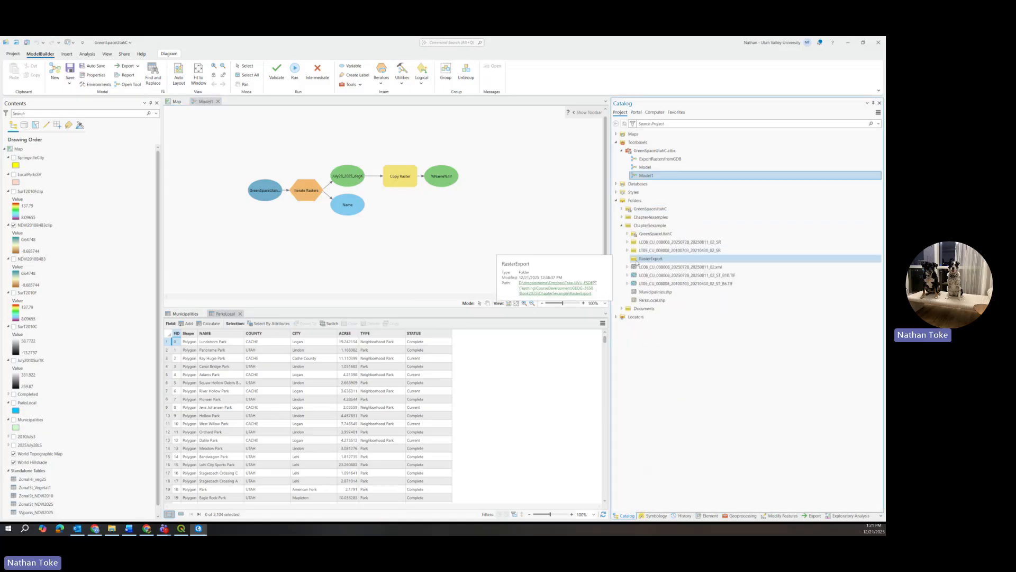
click(638, 259)
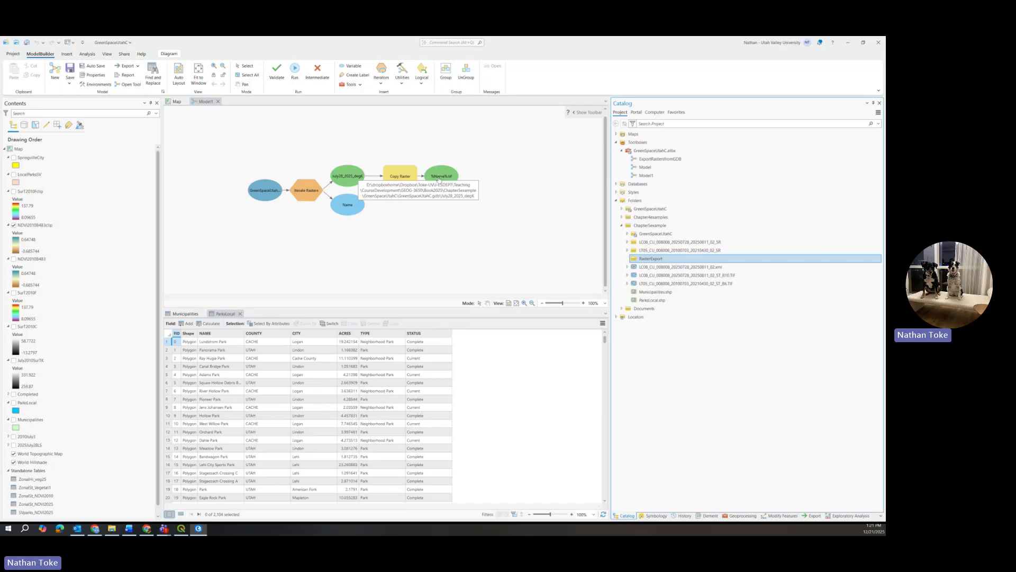
mouse_move(304, 196)
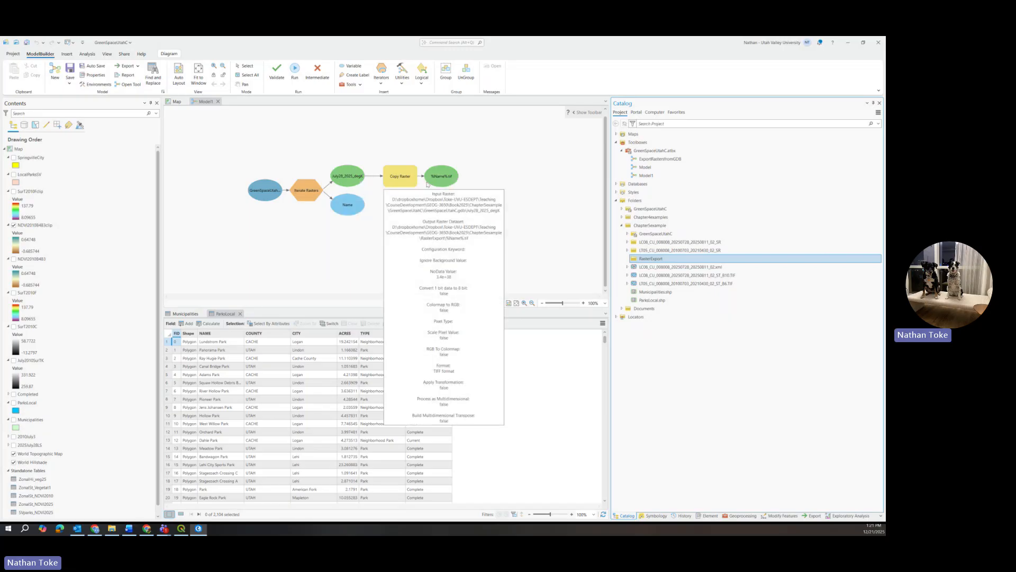
mouse_move(433, 181)
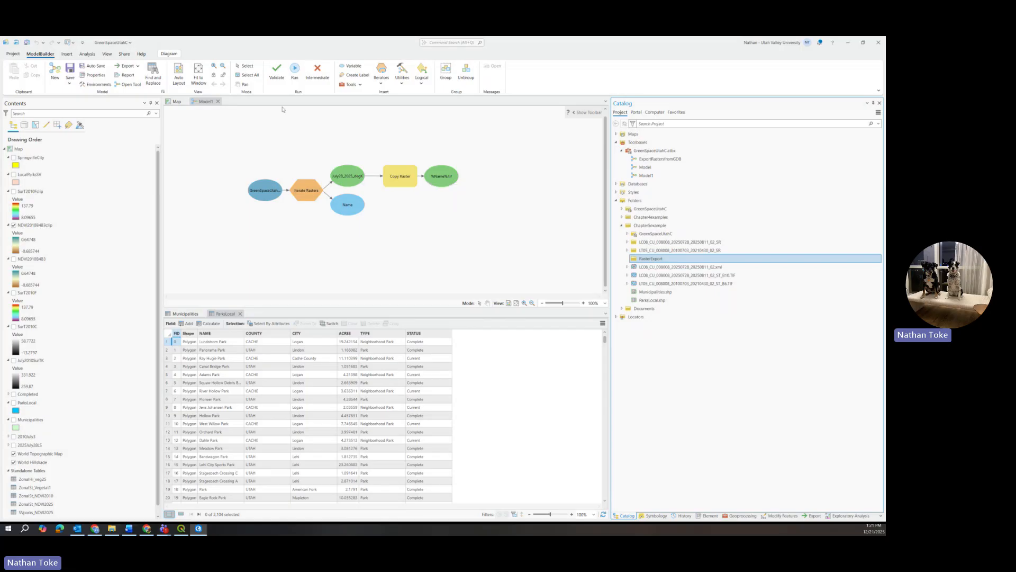
Save the model under the name CopyRasterNewFolder in the project toolbox.
click(211, 103)
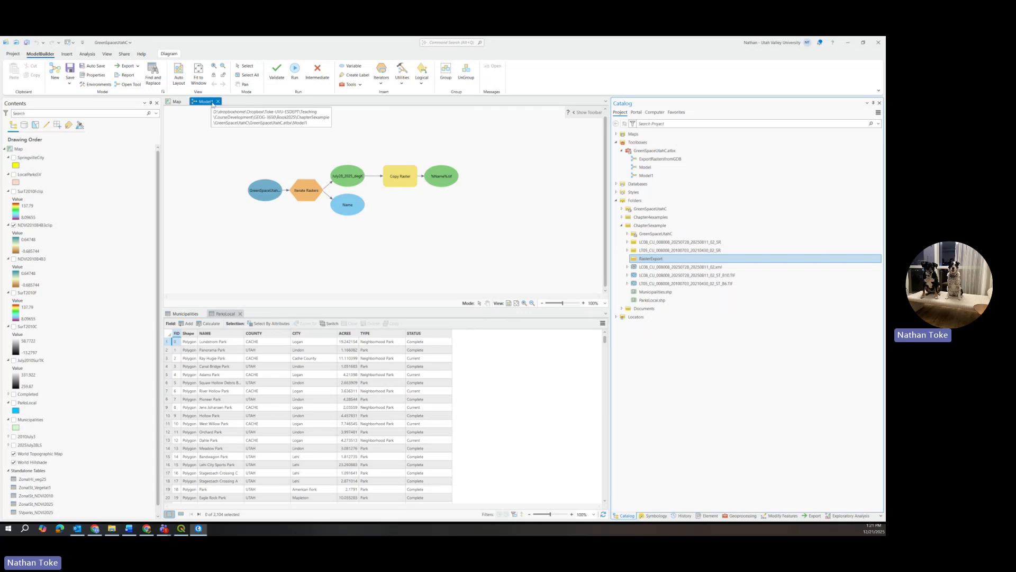
click(70, 81)
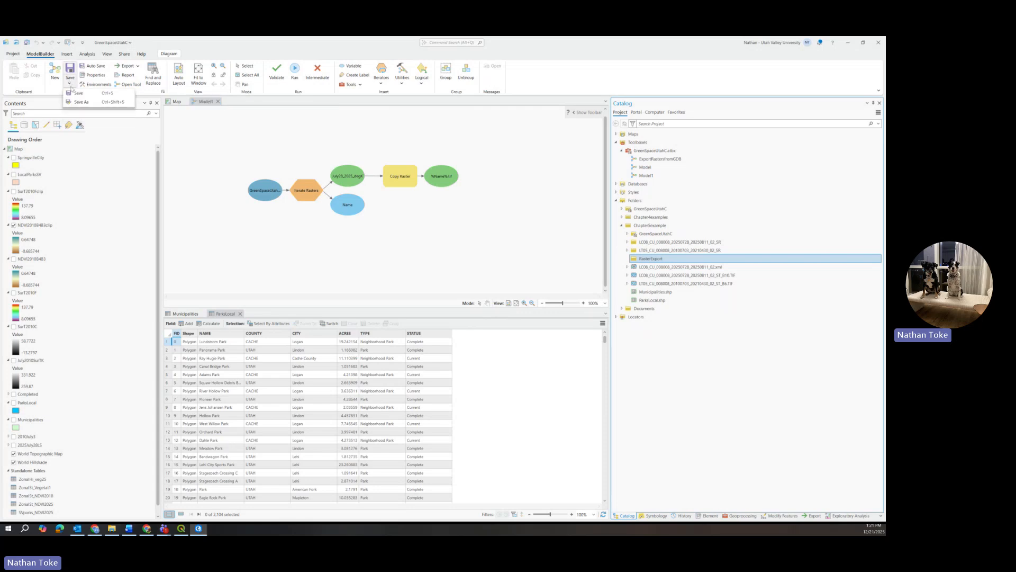
click(80, 101)
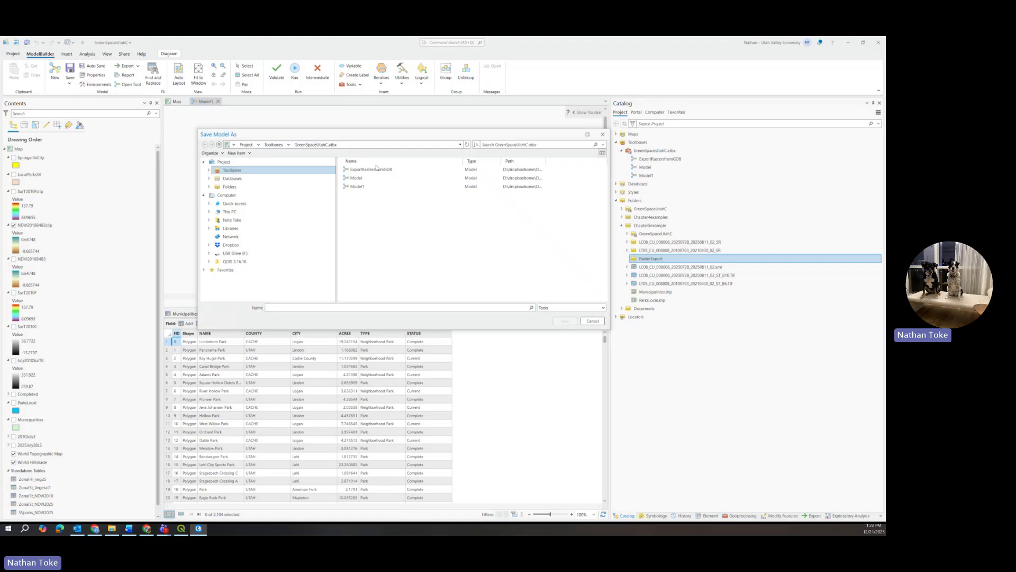
text(CopyRasterNewFolder)
click(575, 320)
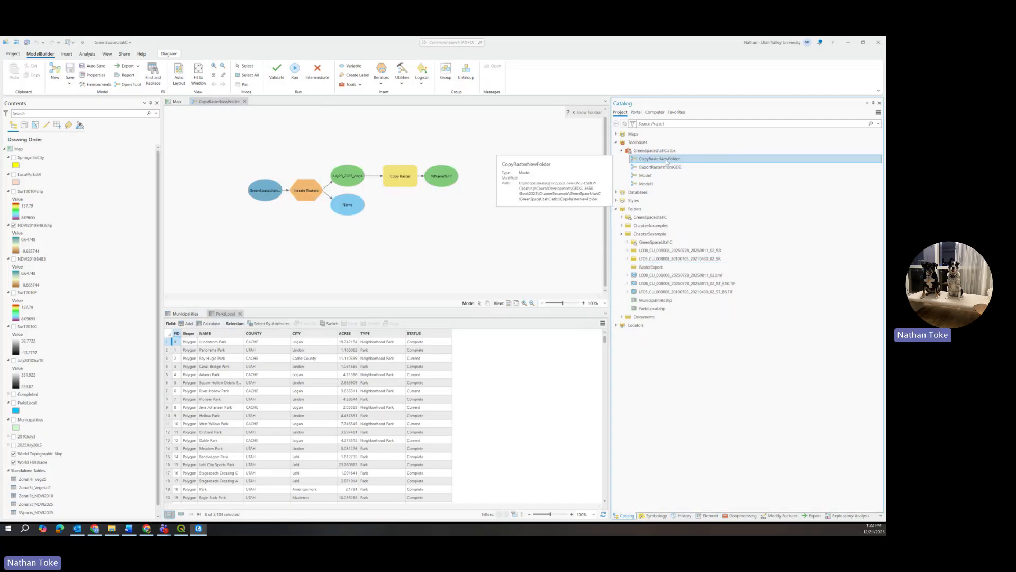
Run the CopyRasterNewFolder model, then refresh and expand the RasterExport folder to check the exported rasters.
click(295, 71)
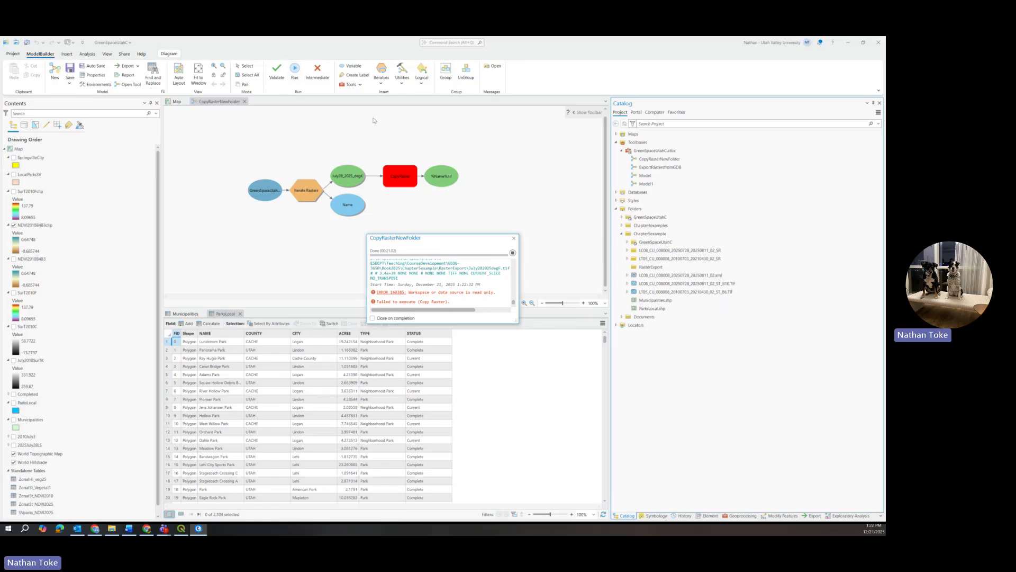
click(513, 238)
click(654, 267)
right_click(658, 267)
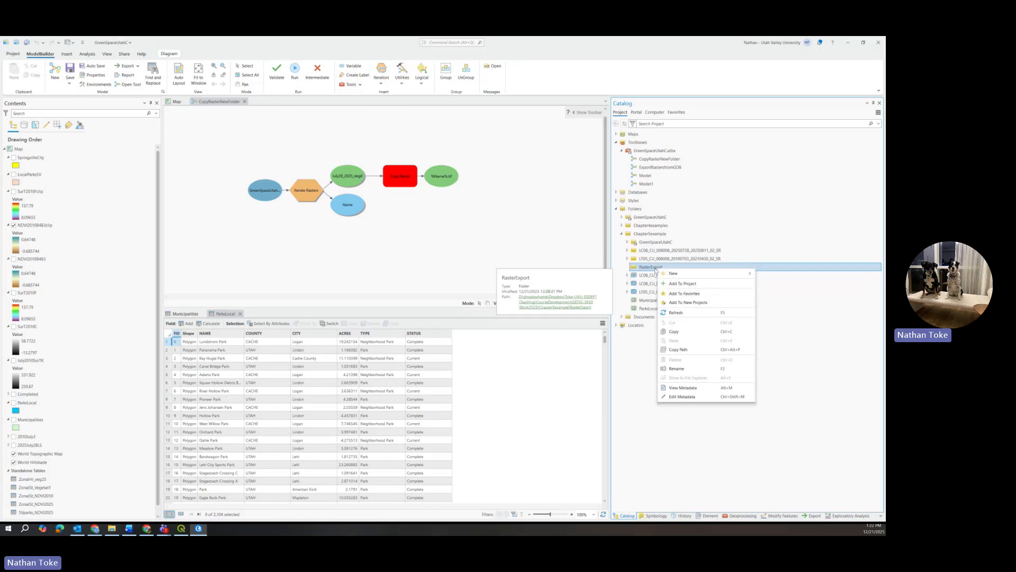
click(676, 312)
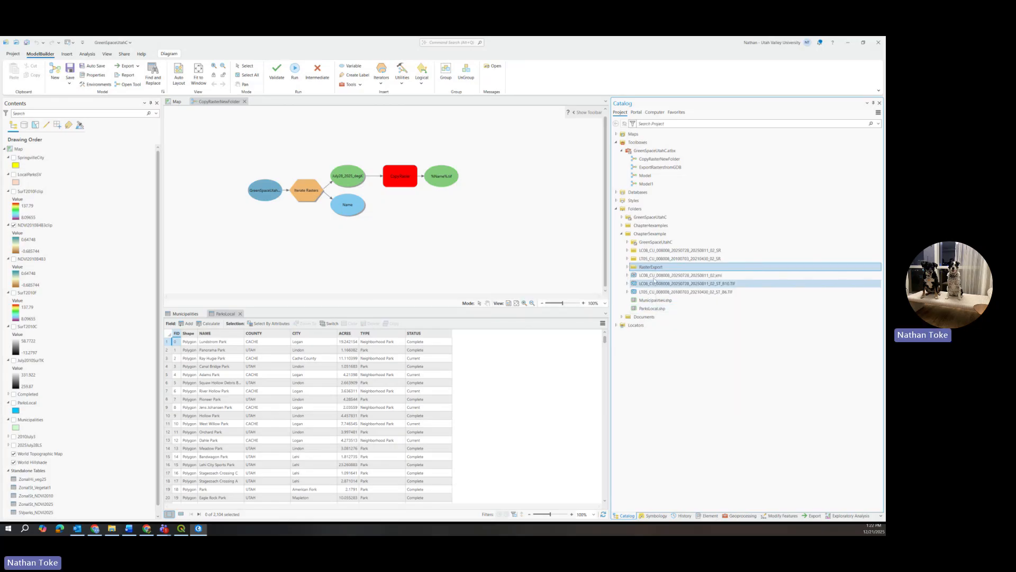
click(629, 267)
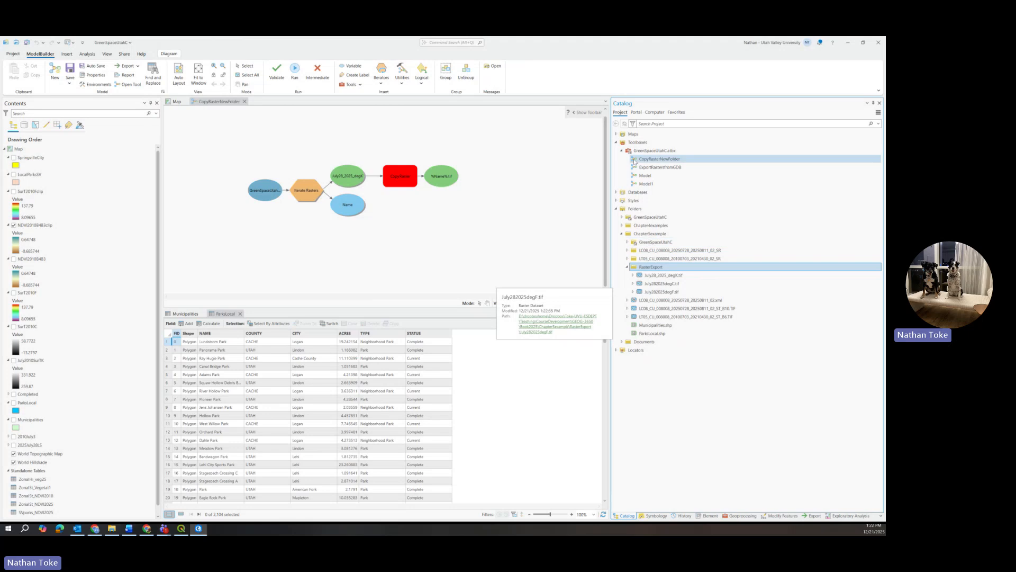
Examine the rasters stored in GreenSpaceUtahC.gdb to compare them with the files in the RasterExport folder.
click(622, 217)
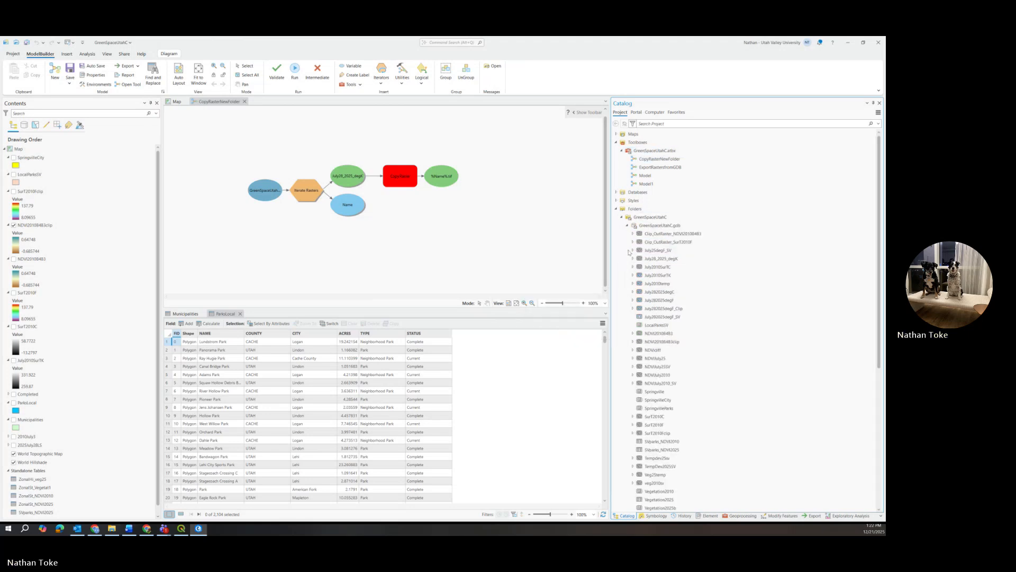
click(655, 258)
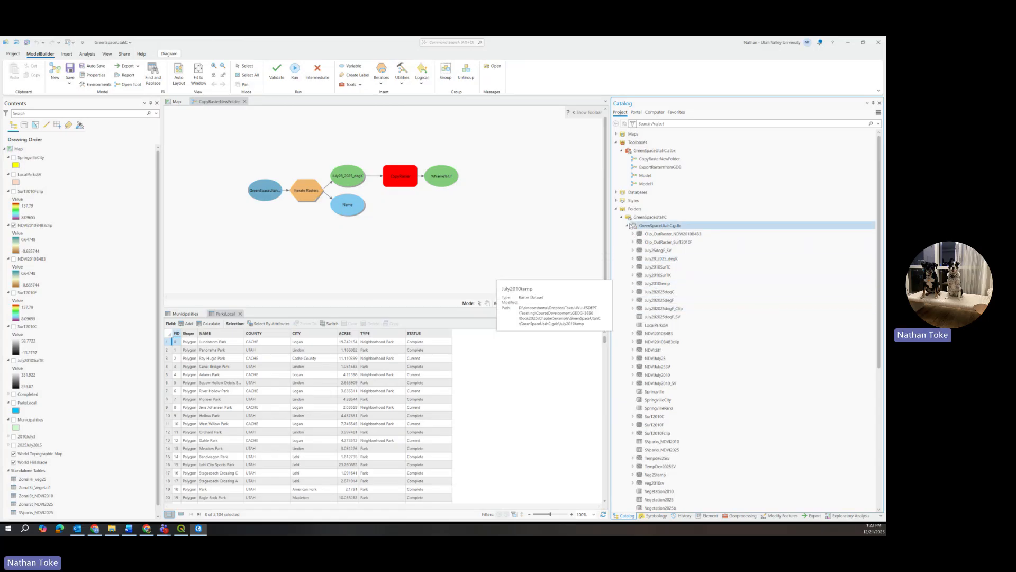
click(628, 226)
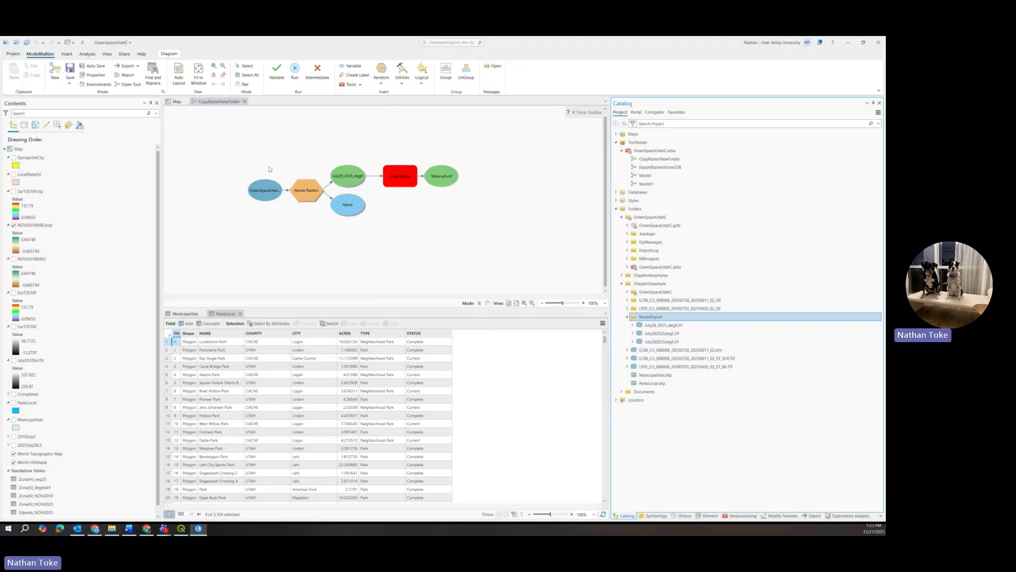
Set the Iterate Rasters wildcard to NDVI* so only rasters whose names start with NDVI are processed.
mouse_move(305, 194)
double_click(314, 196)
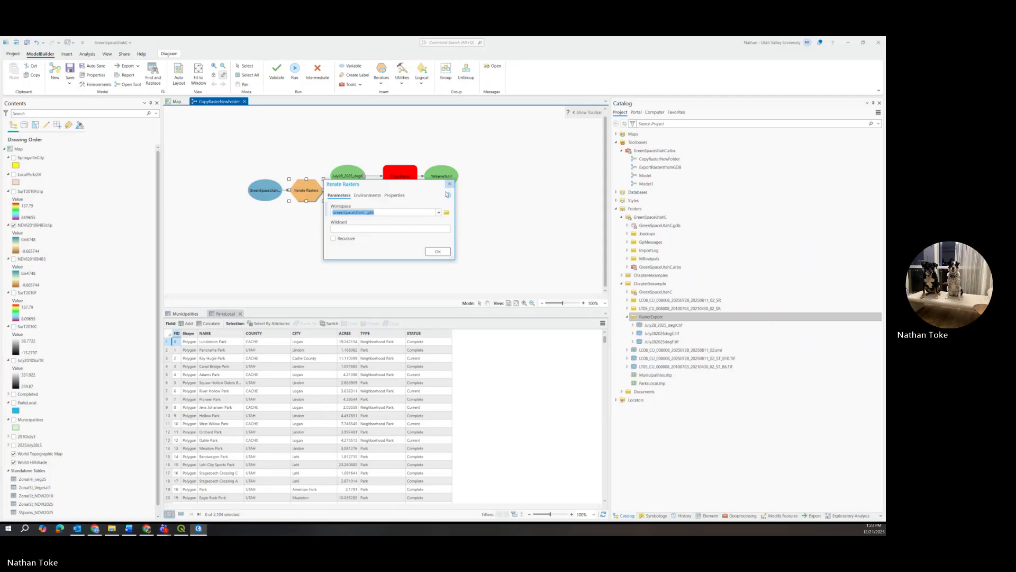
click(627, 225)
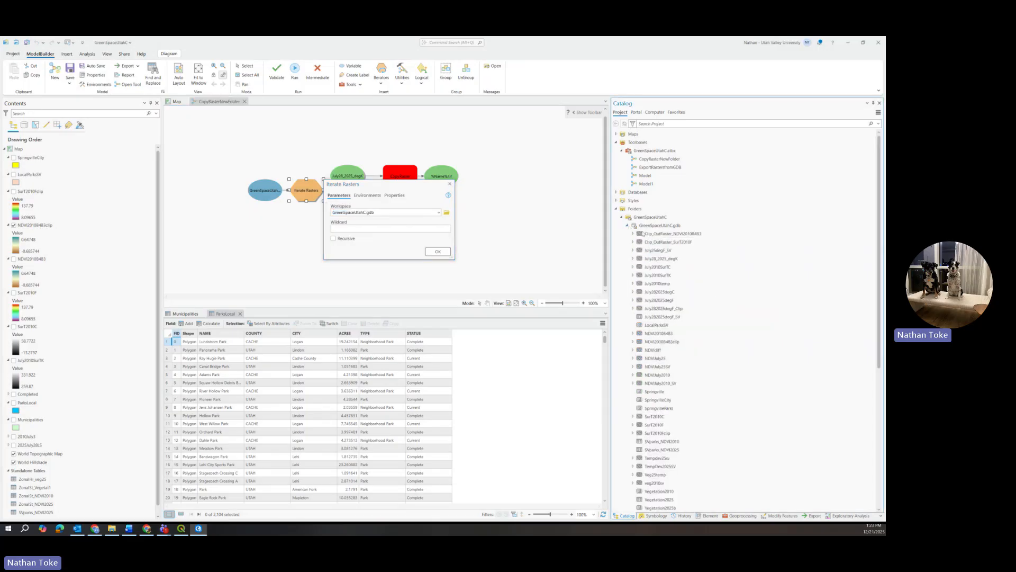
right_click(655, 226)
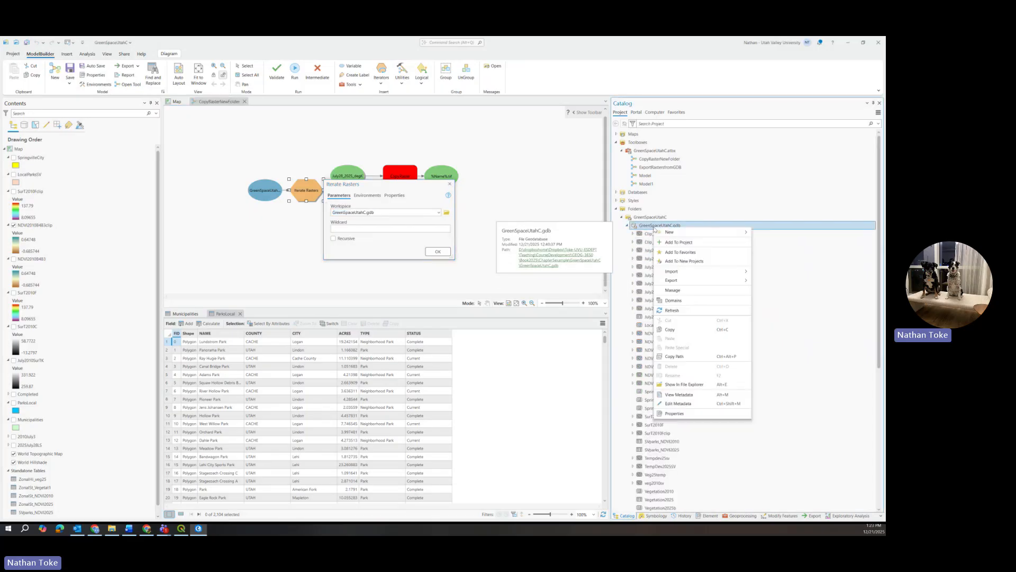
click(639, 292)
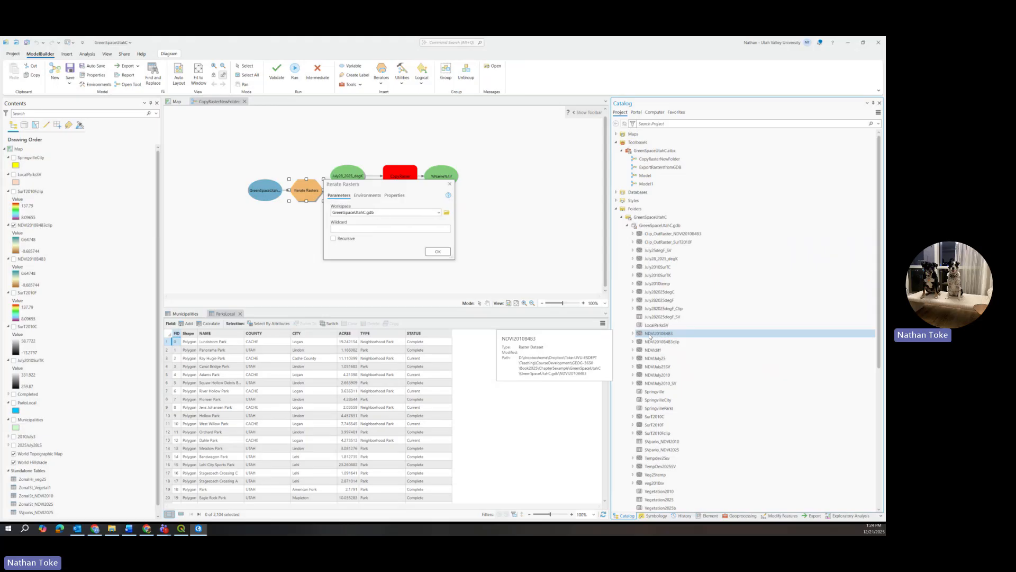
click(356, 228)
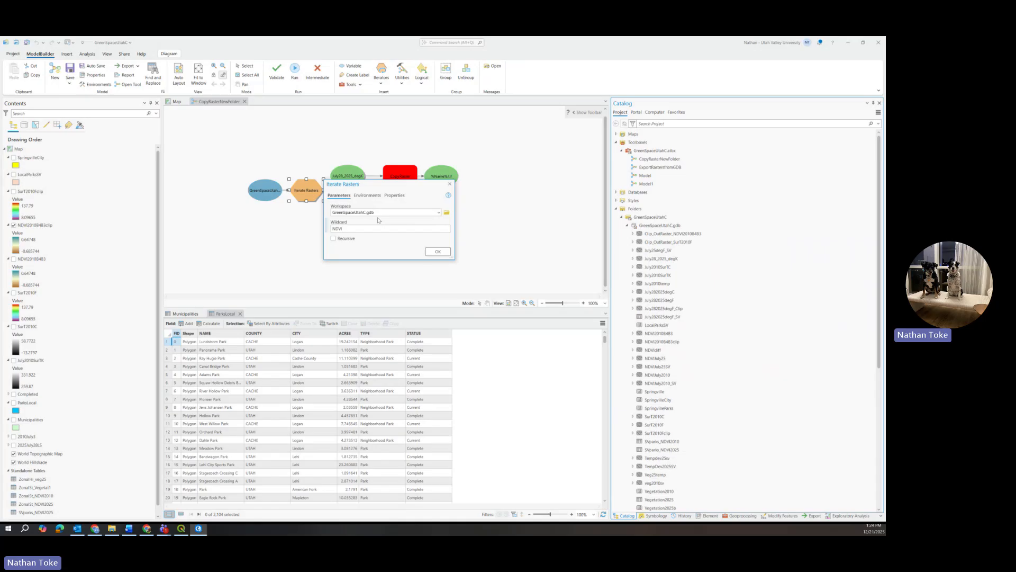
click(437, 252)
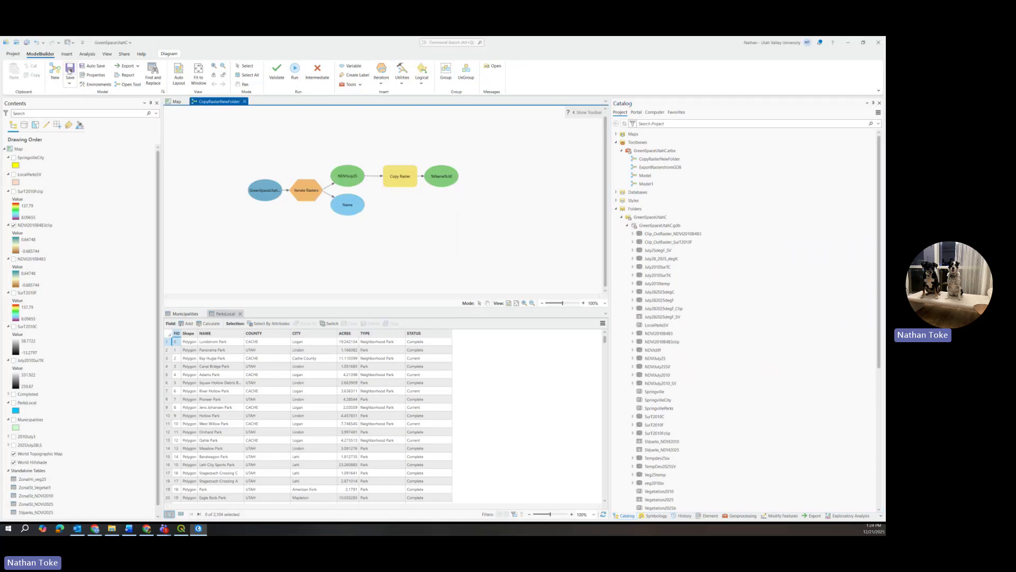
Run the model on the NDVI rasters and refresh the RasterExport folder to check the new exports.
click(293, 71)
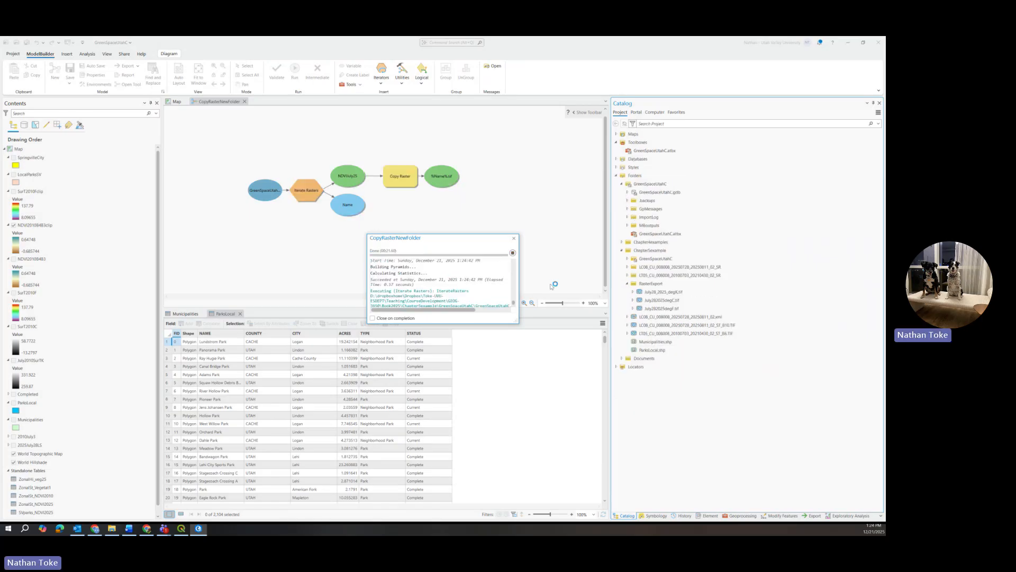
click(514, 240)
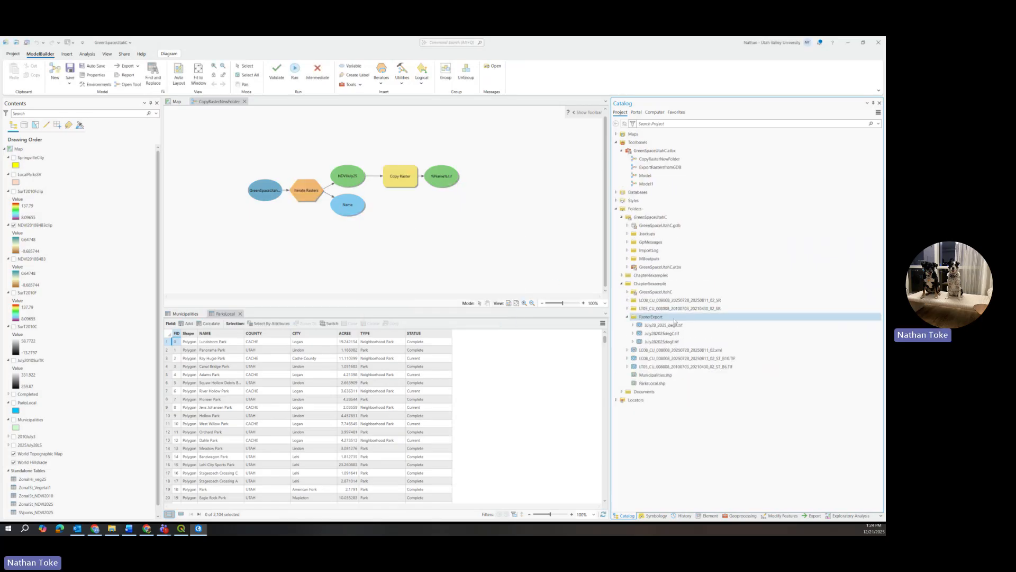
right_click(657, 317)
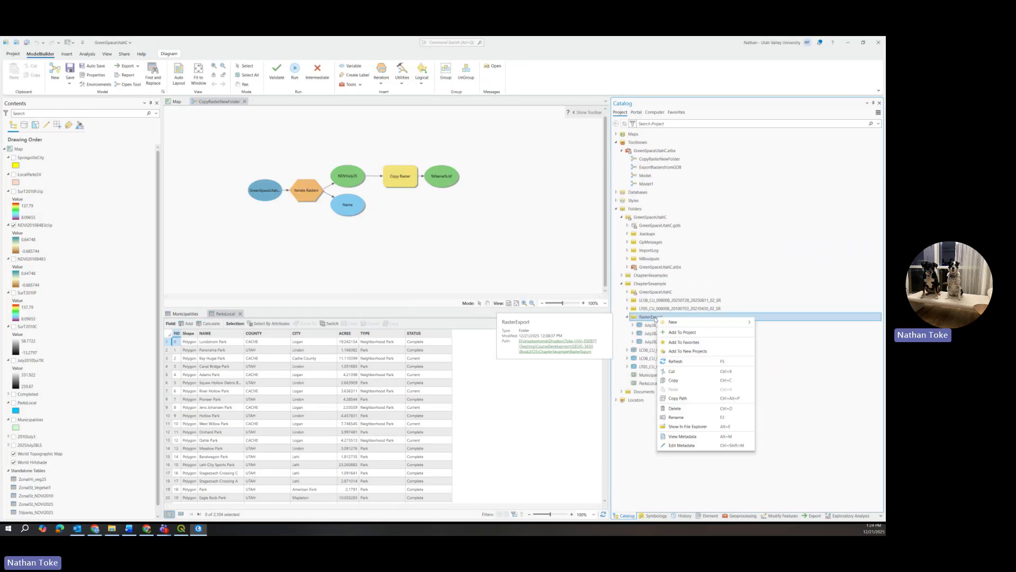
click(676, 362)
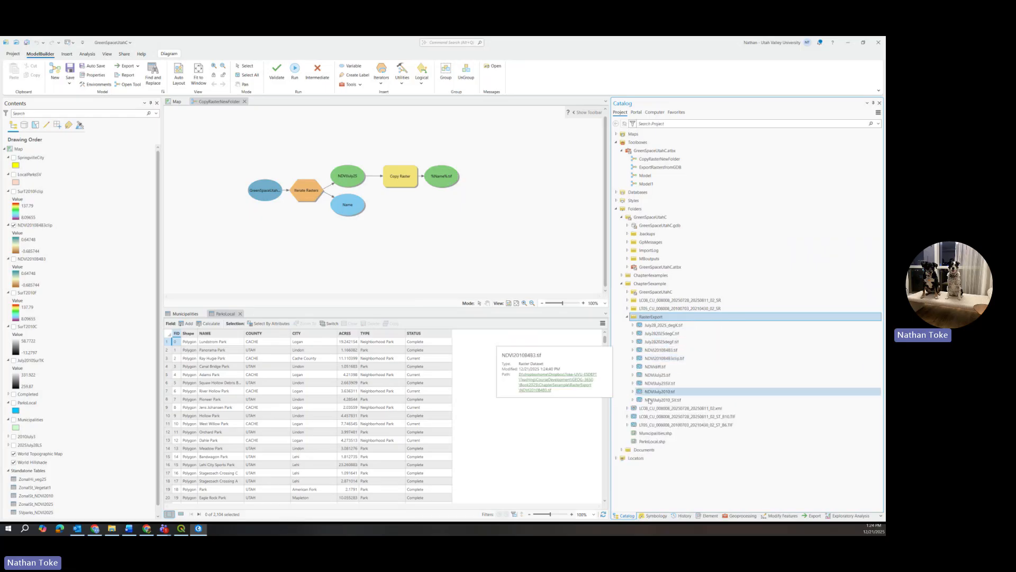
Change the Iterate Rasters wildcard to Sur* to target the surface temperature rasters in GreenSpaceUtahC.gdb.
click(627, 226)
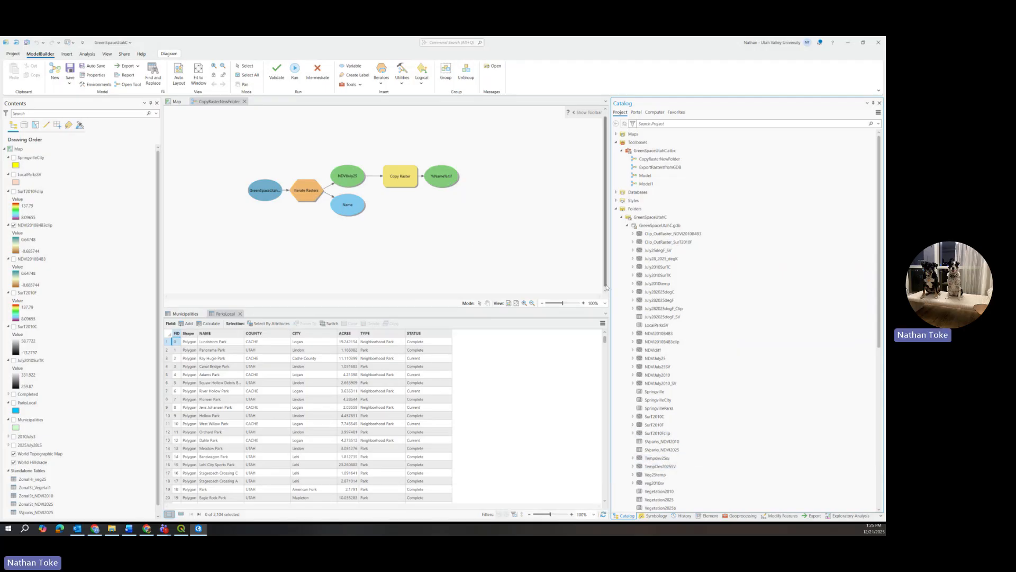
double_click(308, 196)
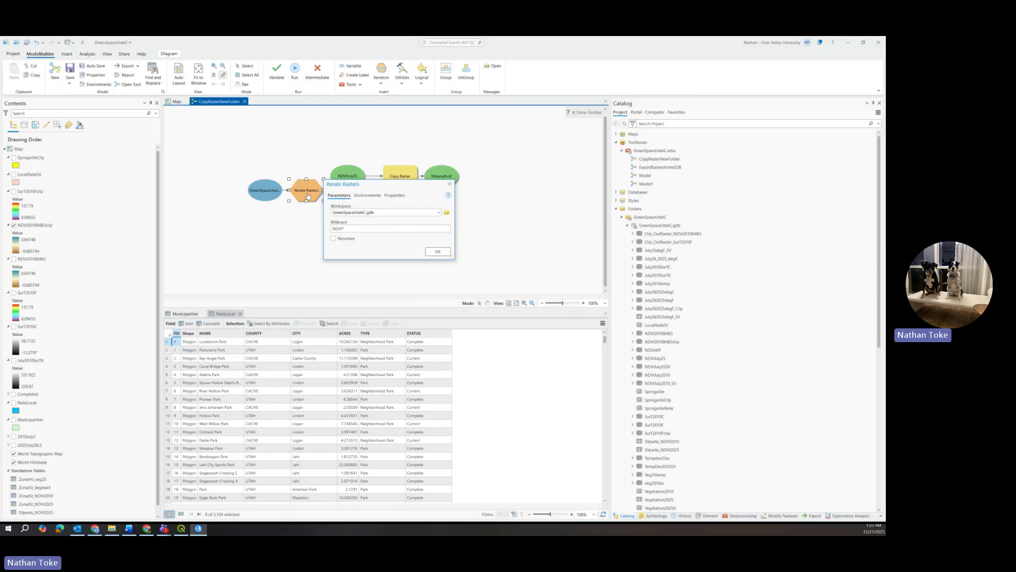
click(337, 228)
drag(343, 229, 329, 228)
text(Sur*)
click(440, 252)
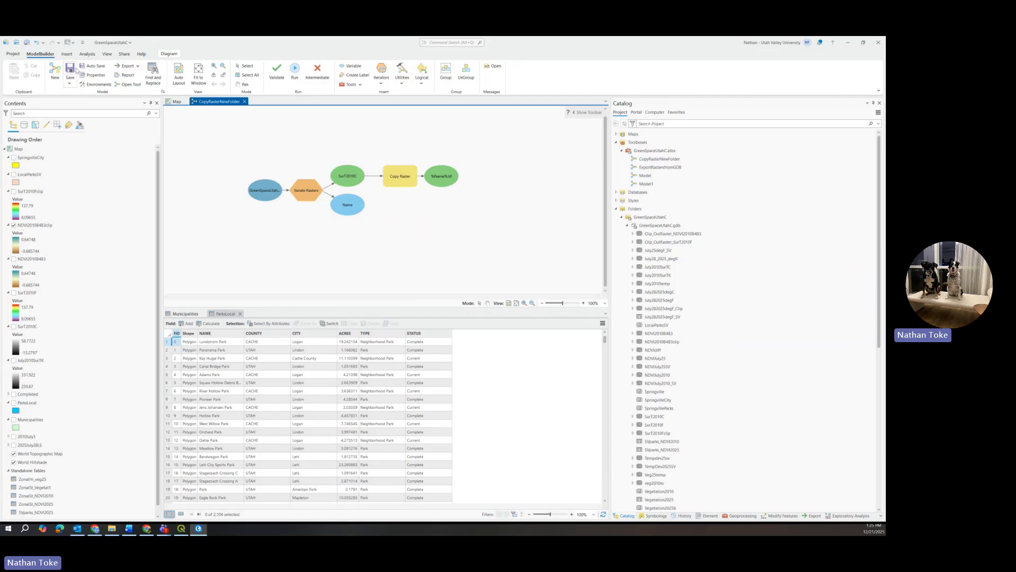
Run the model on the Sur* rasters, refresh the RasterExport folder to check the new exports, and close the run report.
click(295, 69)
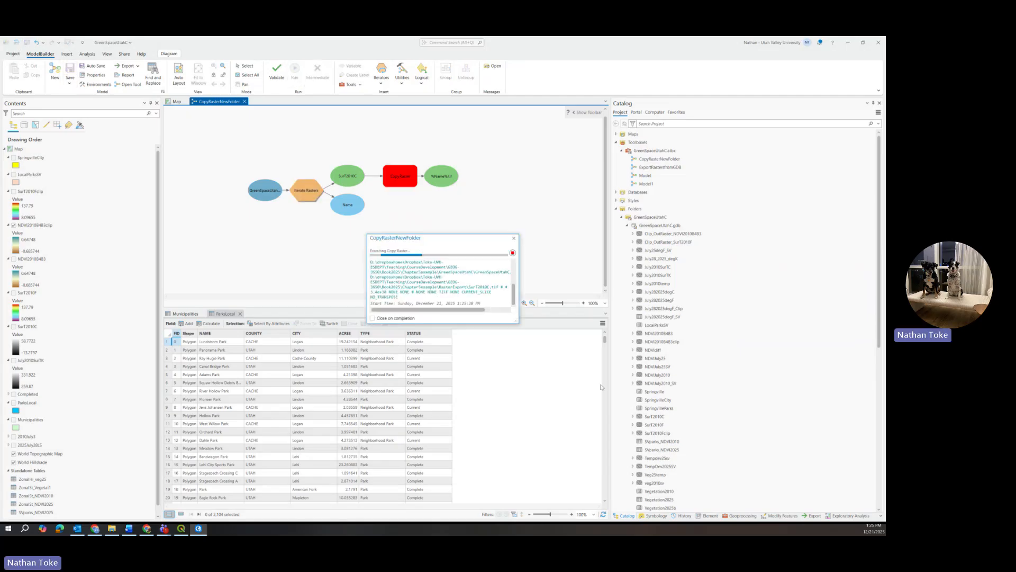
click(622, 217)
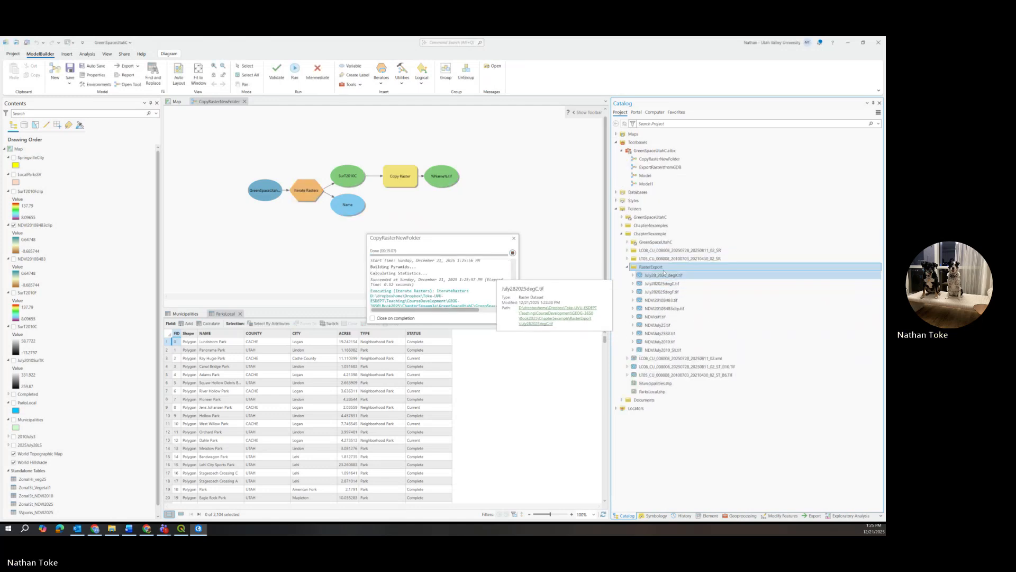
right_click(665, 267)
click(685, 311)
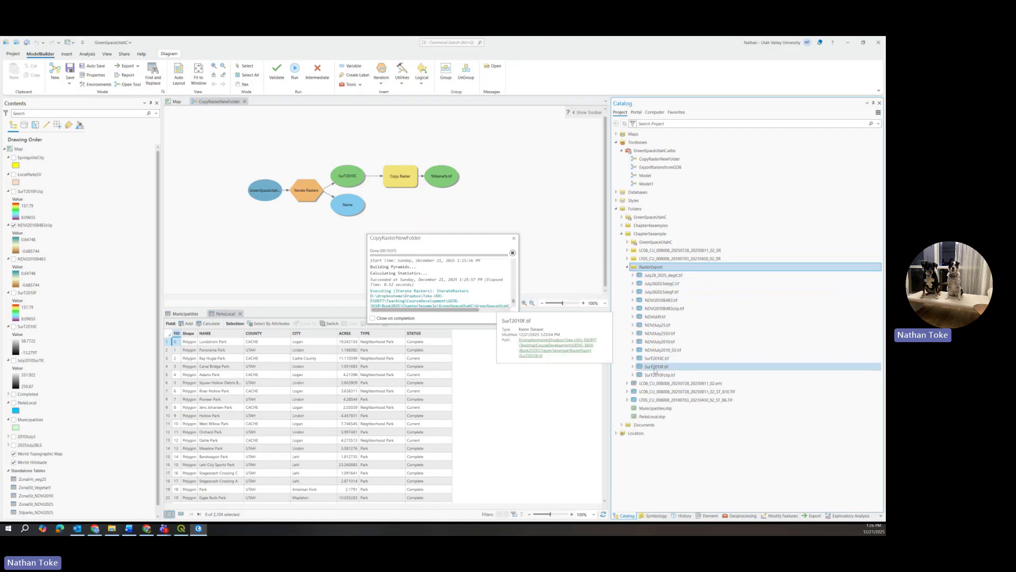
click(513, 239)
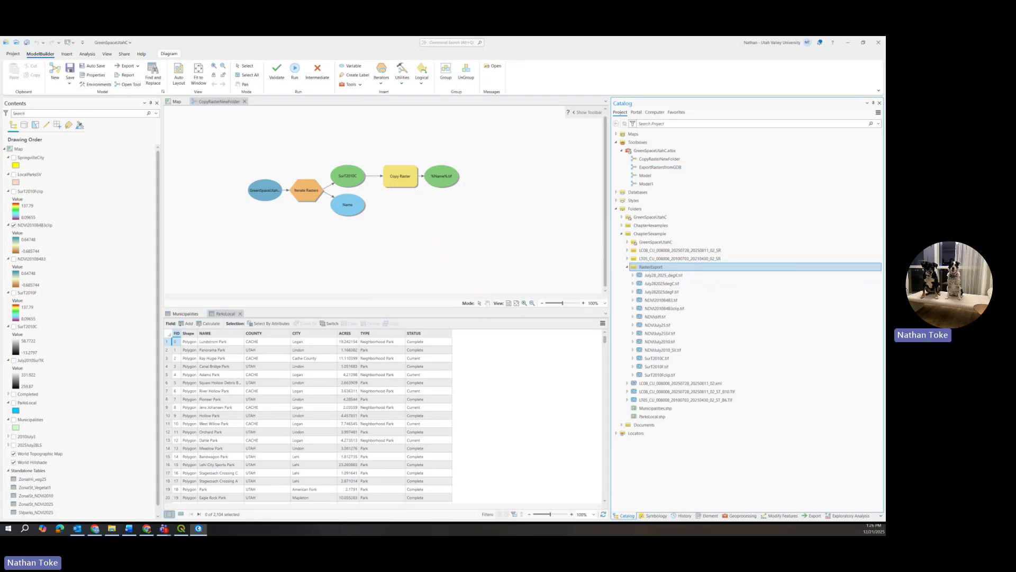
Switch to QGIS, browse the Dropbox folders on drive D to Teaching/CourseDevelopment, and widen the browser pane to read the folder names.
key(alt+Tab)
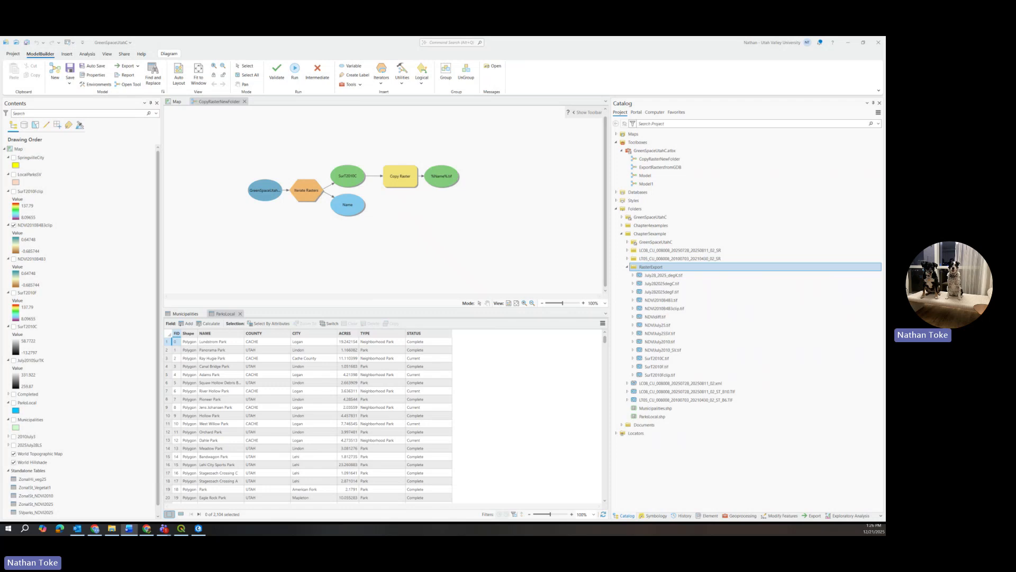
key(alt+Tab)
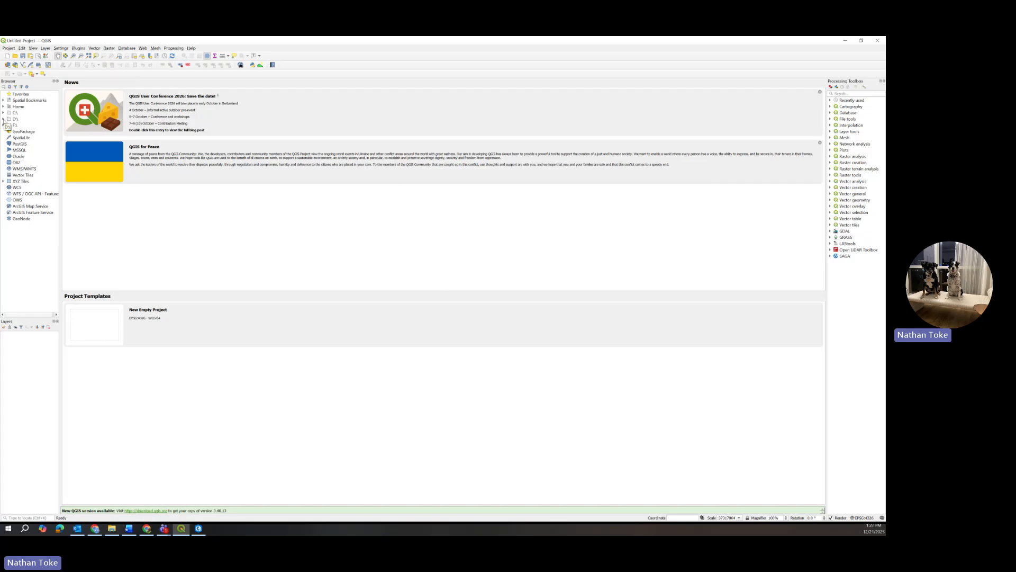
click(4, 119)
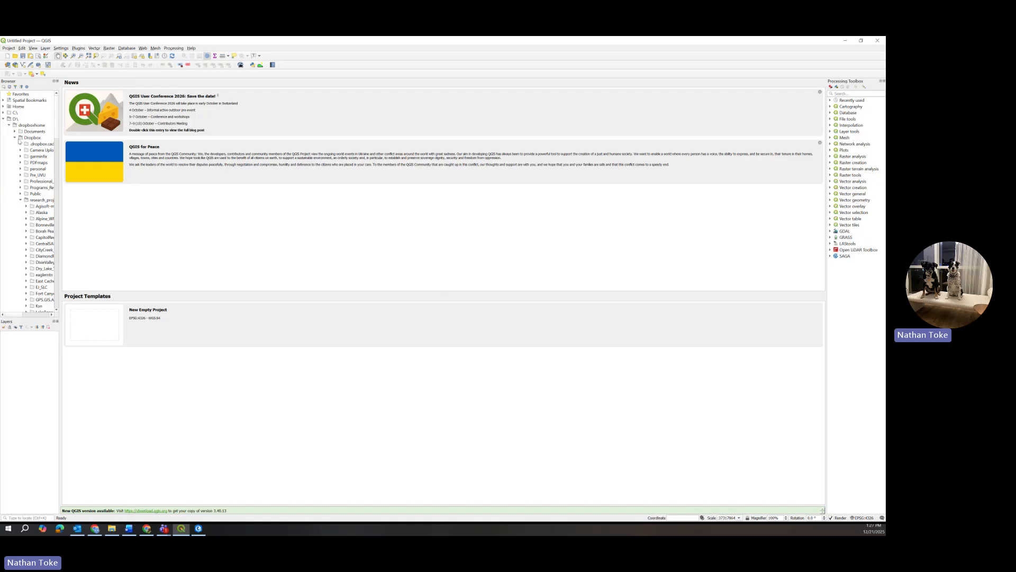
click(21, 200)
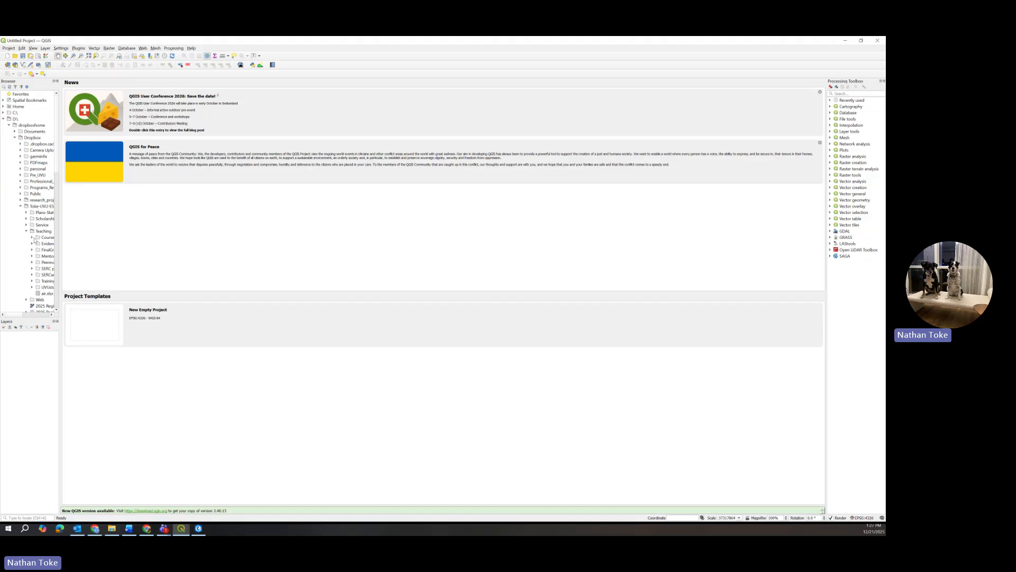
click(32, 237)
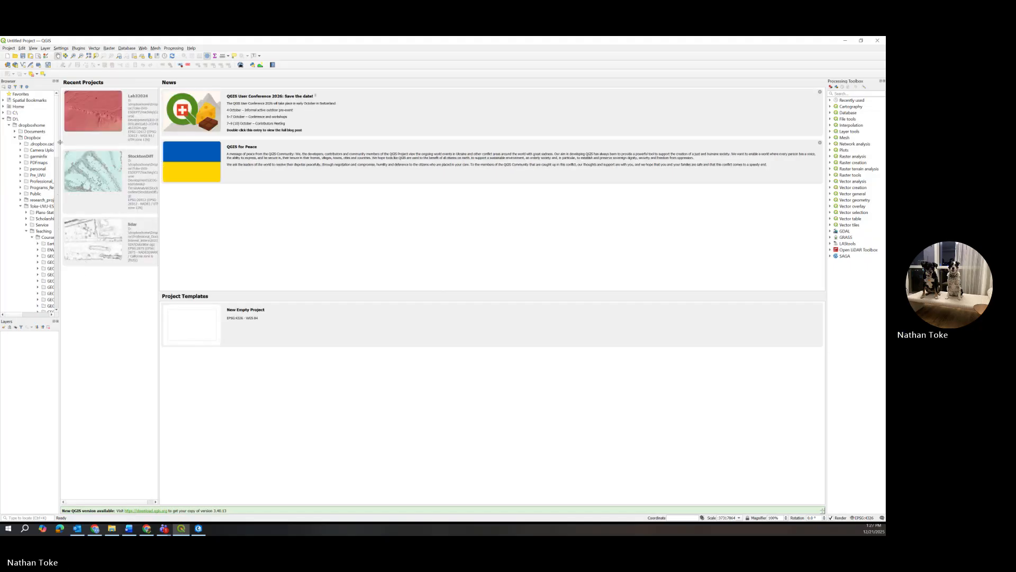
scroll(57, 169, down, 8)
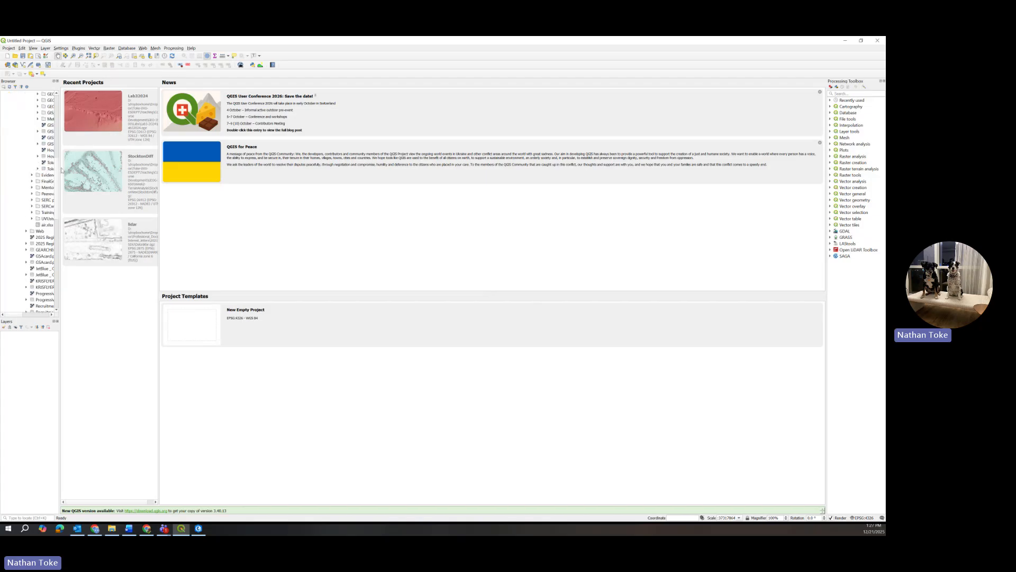
drag(61, 170, 139, 175)
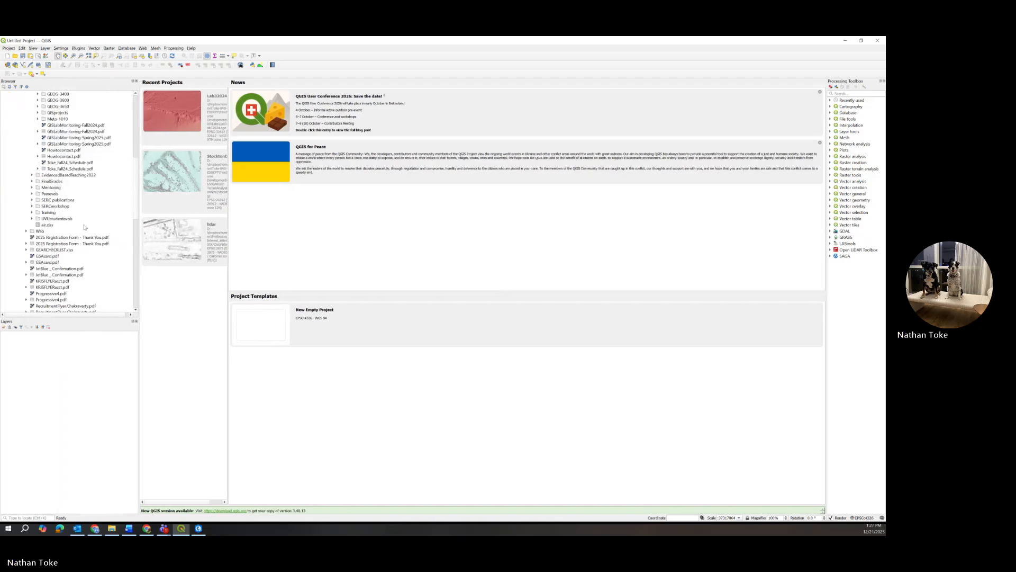
Expand GEOG-3650, Book2025, Chapter5example and GreenSpaceUtahC down to the contents of GreenSpaceUtahC.gdb.
scroll(55, 166, up, 5)
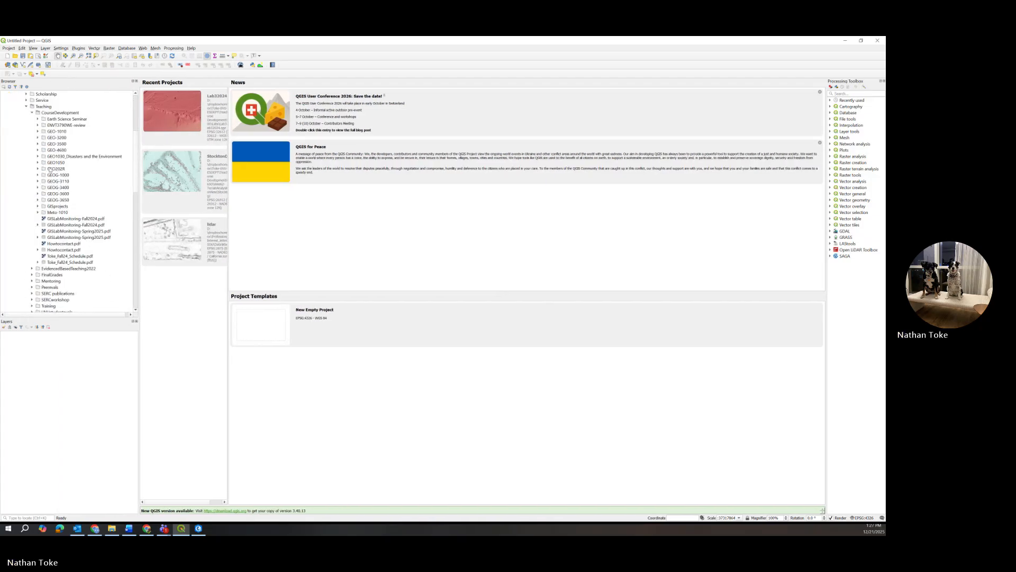
click(38, 200)
click(44, 237)
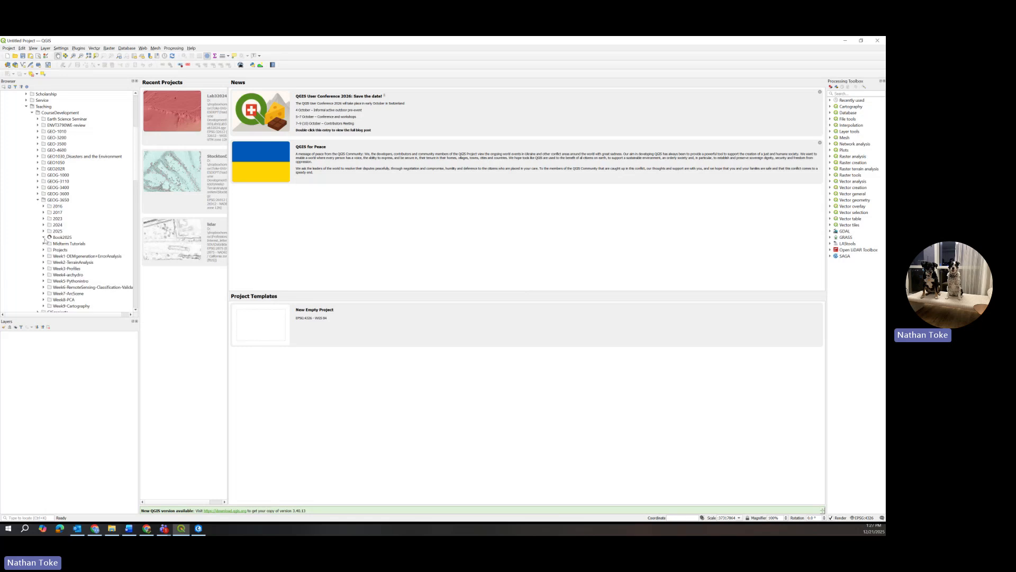
click(49, 262)
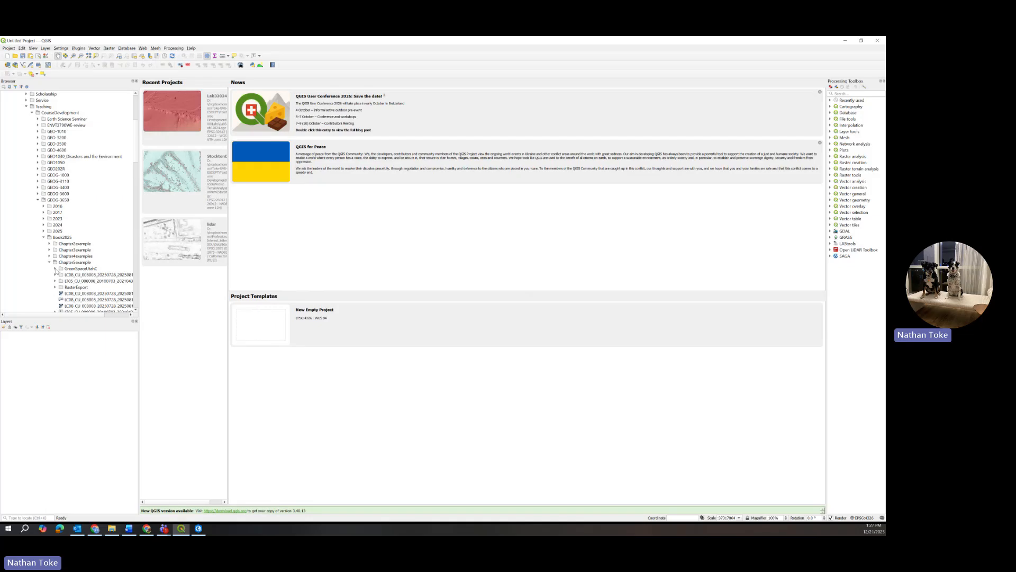
click(55, 269)
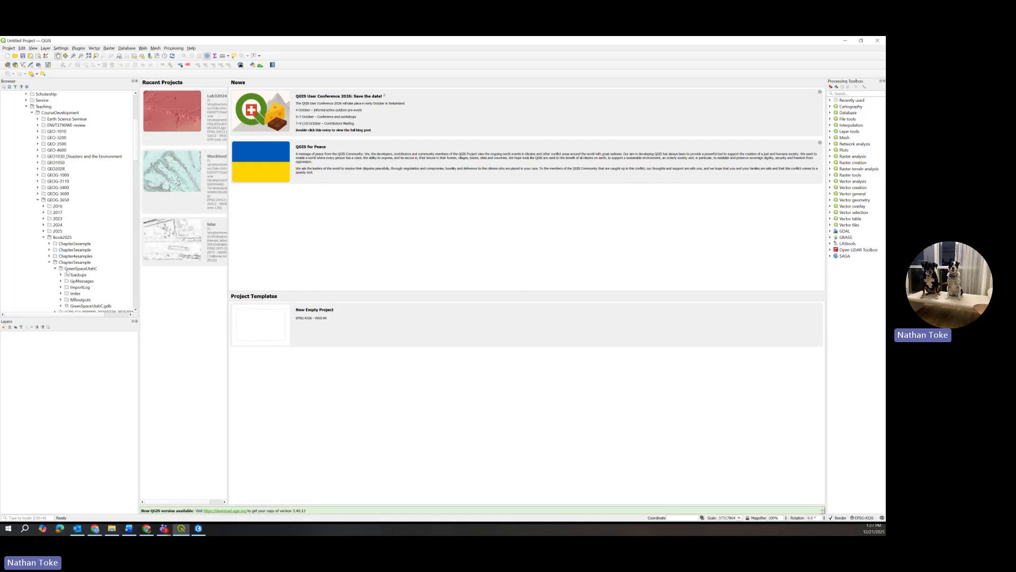
scroll(67, 274, down, 1)
click(61, 287)
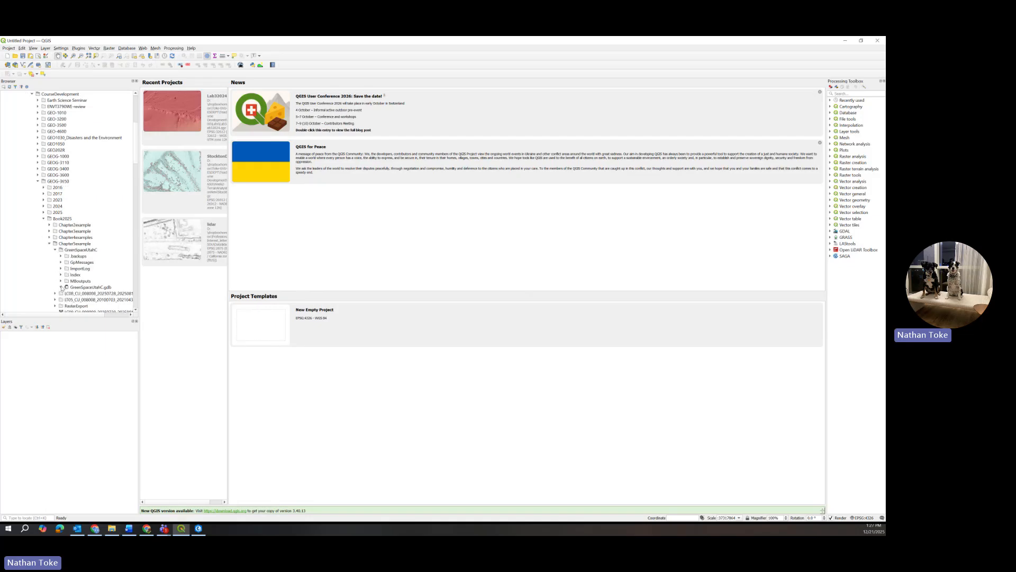
Examine how the rasters and tables inside GreenSpaceUtahC.gdb are listed in the QGIS browser.
scroll(80, 264, down, 1)
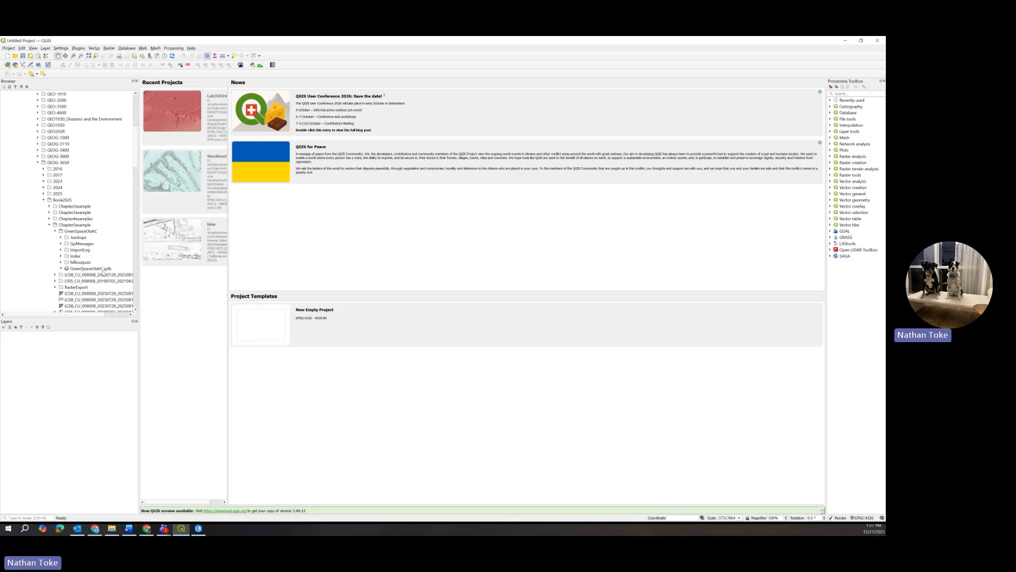
click(135, 310)
click(136, 310)
click(135, 311)
click(136, 310)
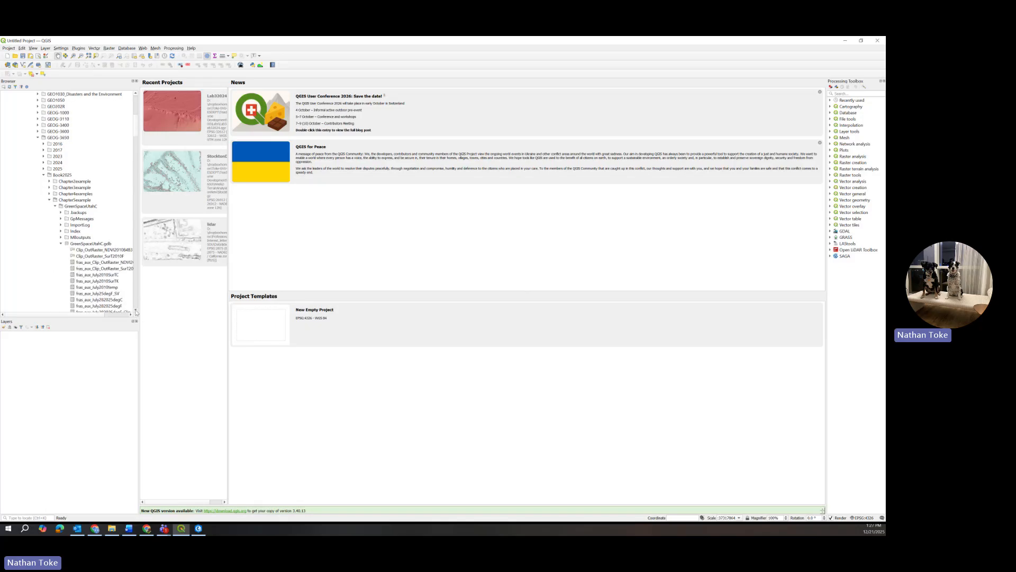
scroll(111, 183, down, 5)
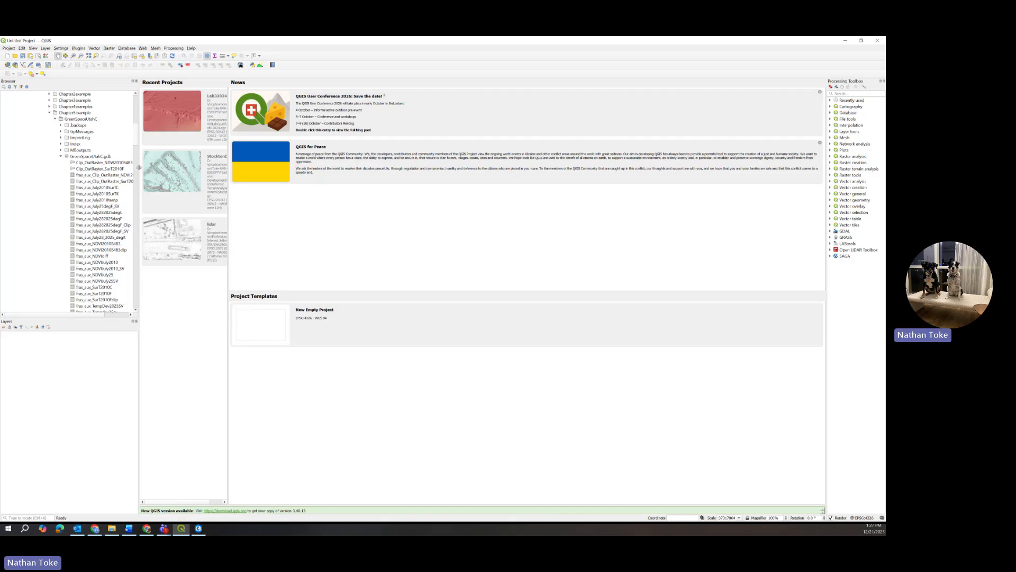
drag(140, 132, 191, 213)
scroll(198, 138, down, 1)
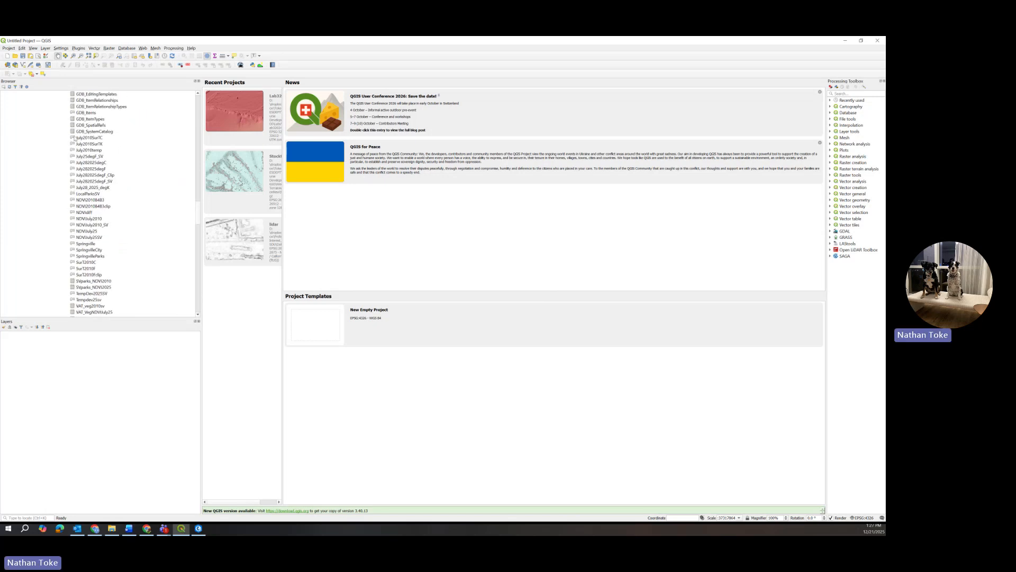
scroll(197, 231, down, 6)
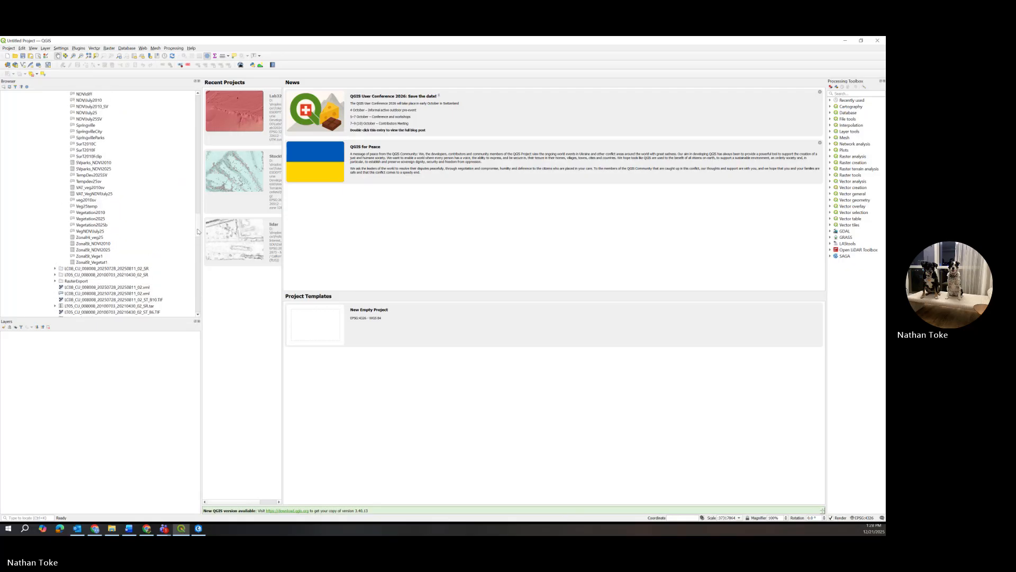
scroll(198, 231, up, 2)
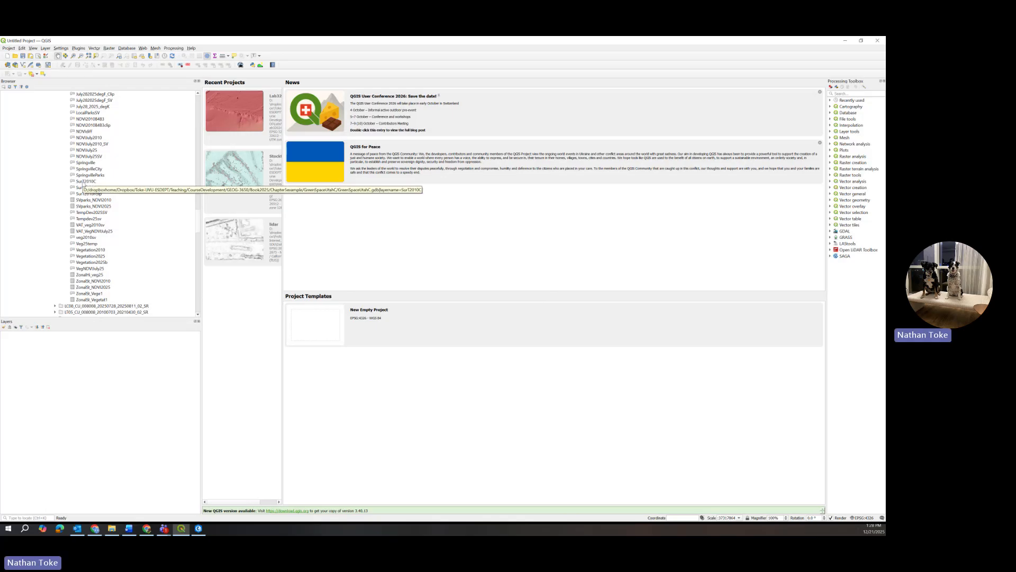
Add SurT2010Fclip from GreenSpaceUtahC.gdb to the map to test how QGIS loads a geodatabase raster.
click(84, 181)
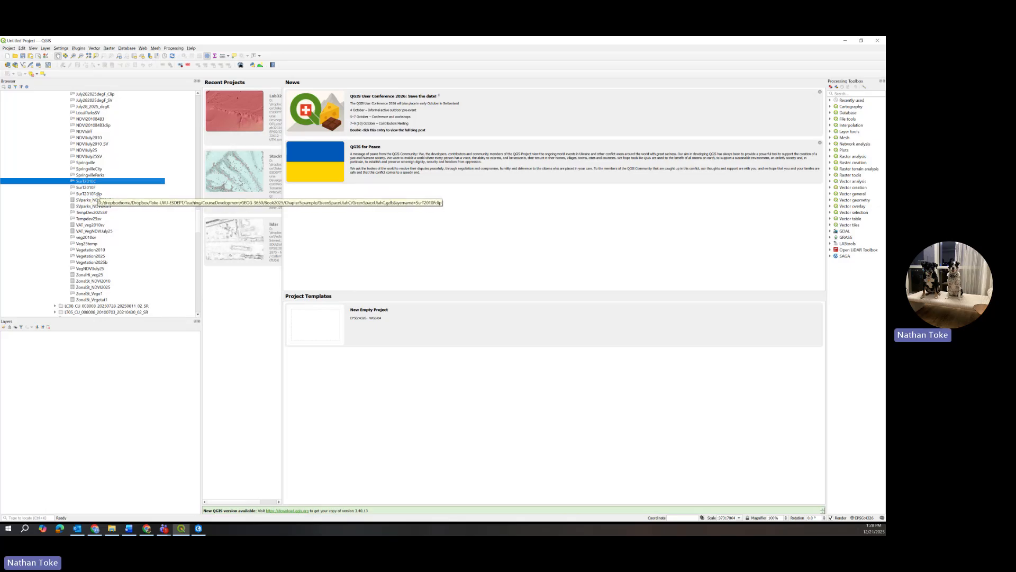
click(94, 195)
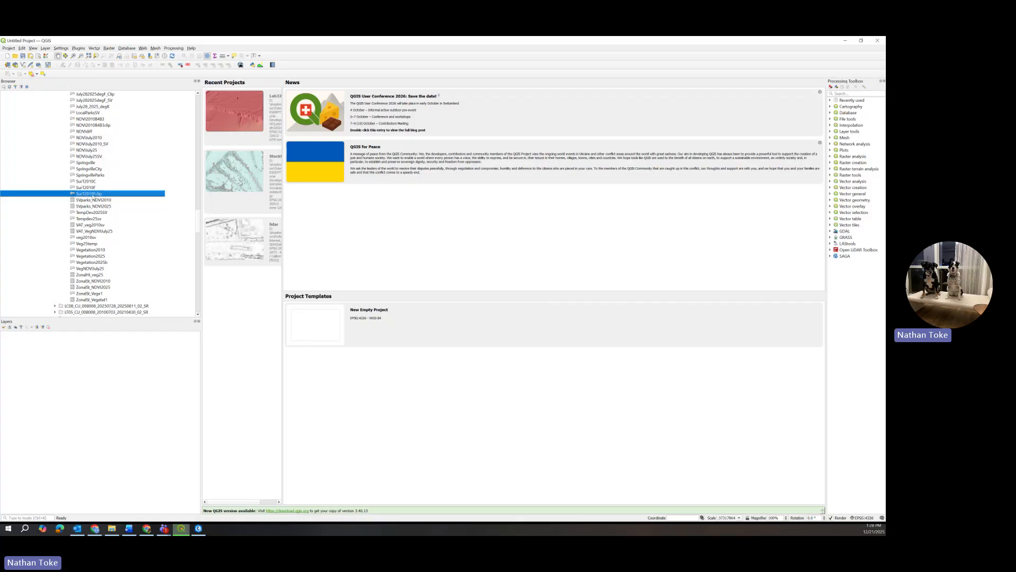
drag(93, 196, 335, 195)
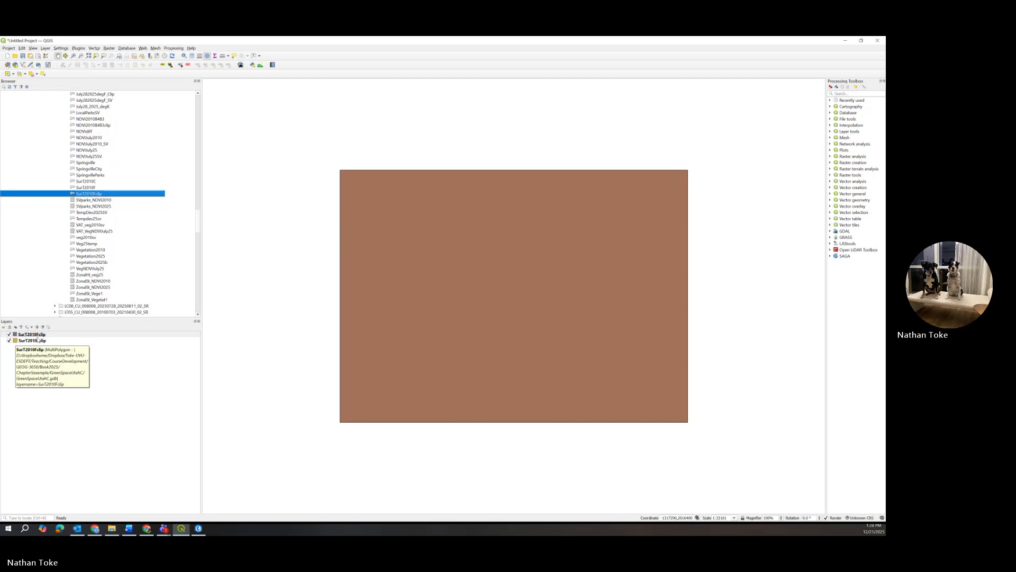
scroll(425, 235, down, 3)
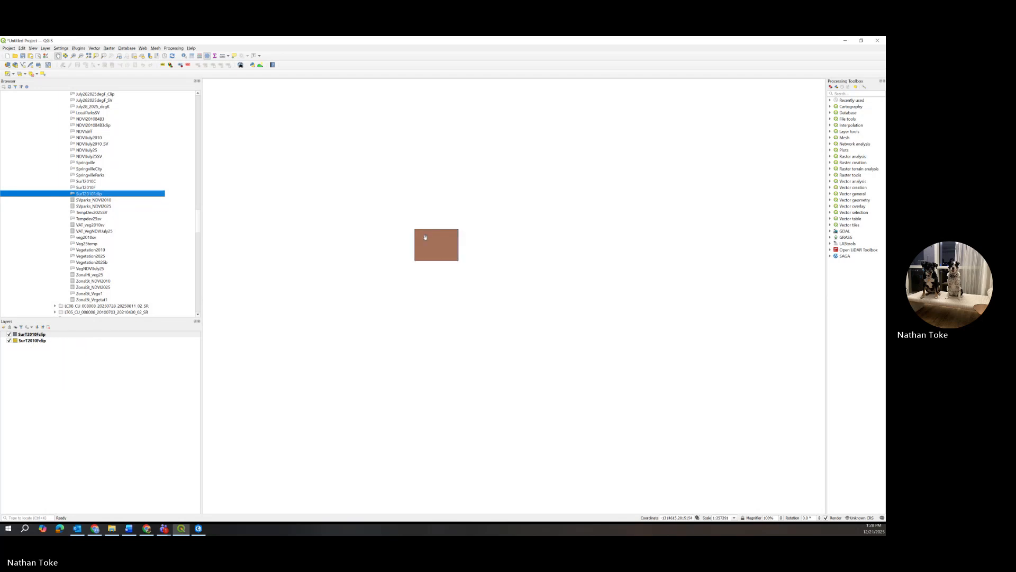
scroll(425, 237, up, 3)
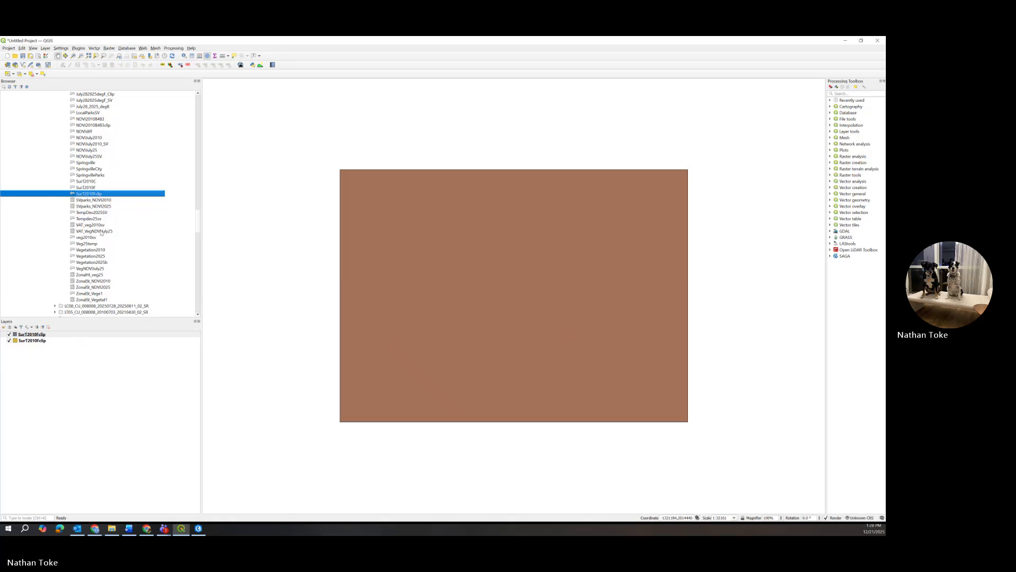
scroll(89, 225, up, 7)
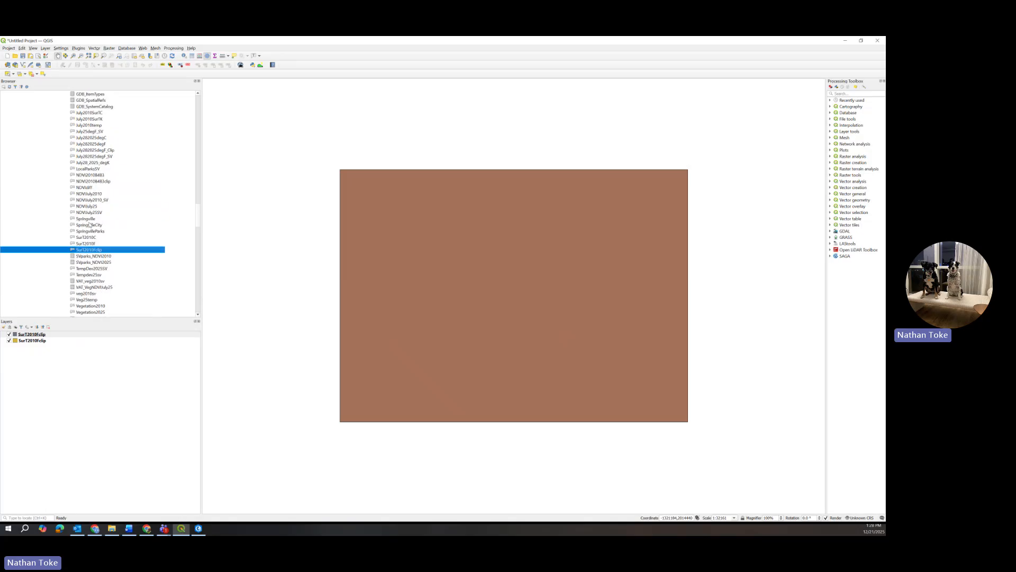
scroll(94, 225, up, 2)
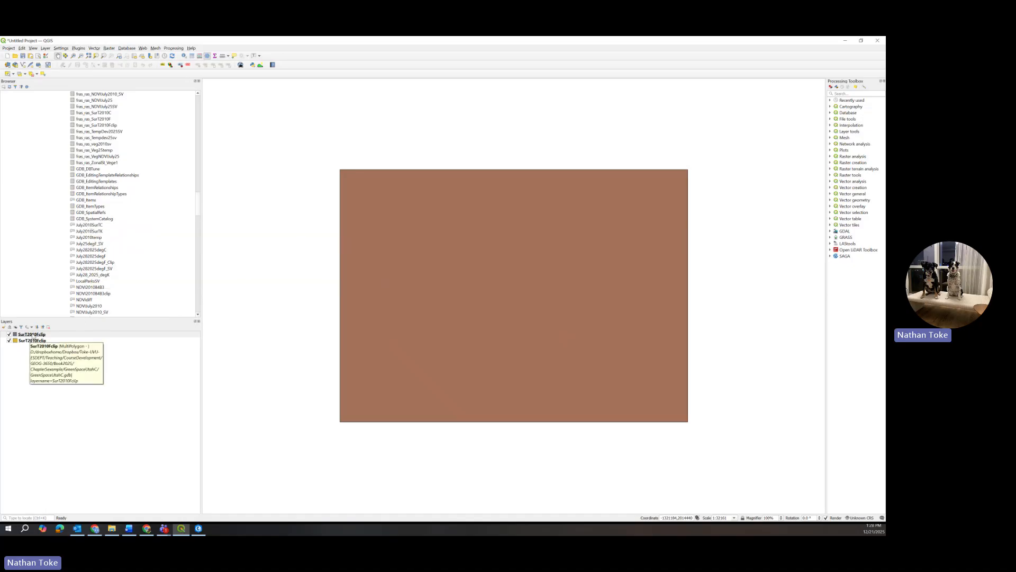
Remove both SurT2010Fclip layers from the QGIS project.
right_click(33, 335)
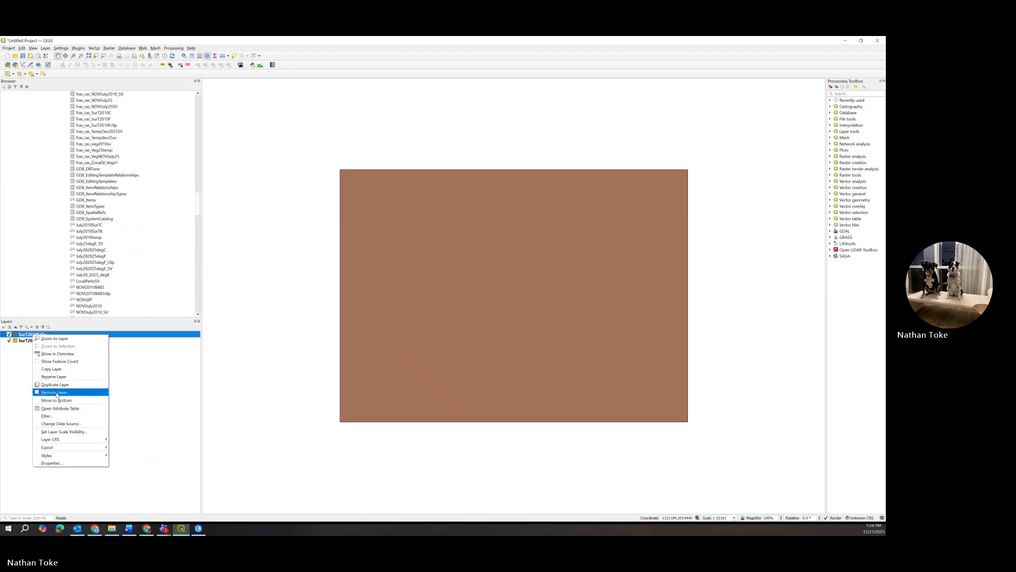
click(56, 392)
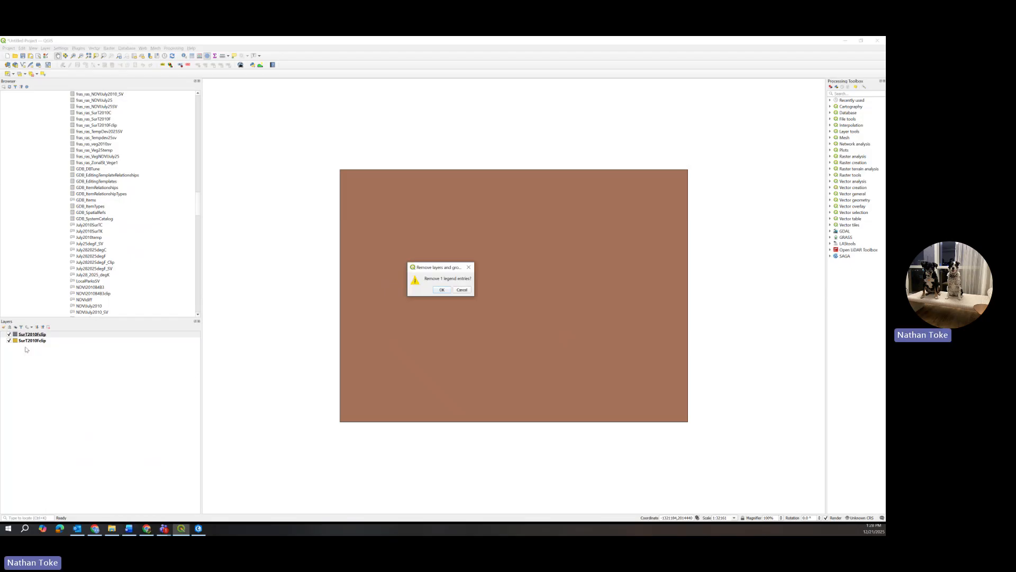
click(442, 290)
right_click(39, 334)
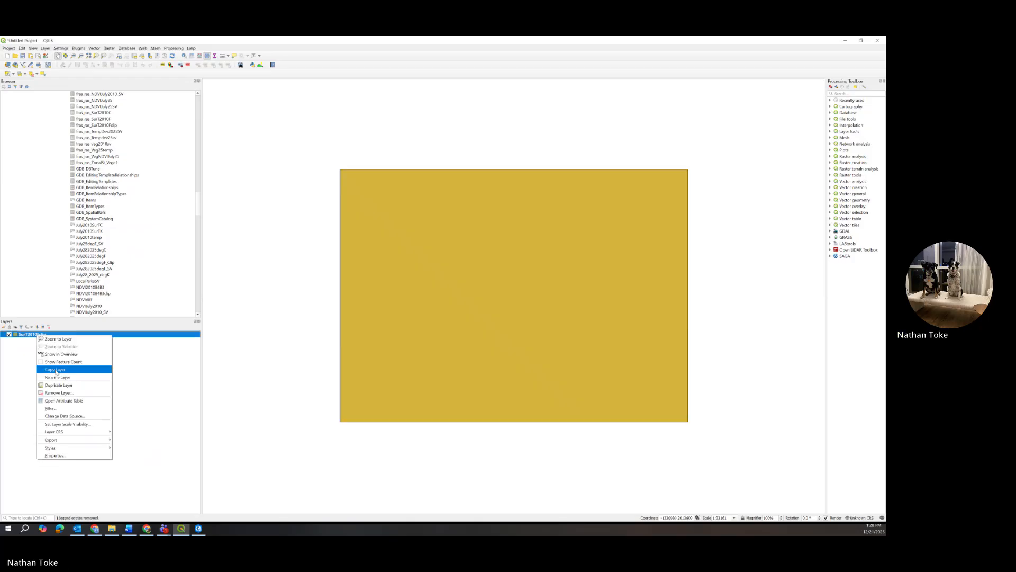
click(56, 392)
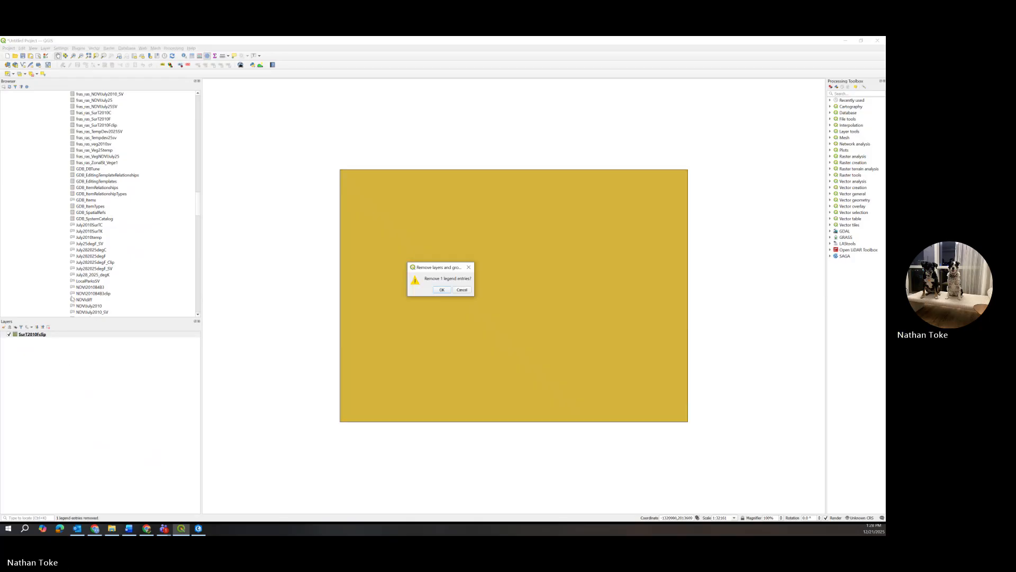
click(442, 291)
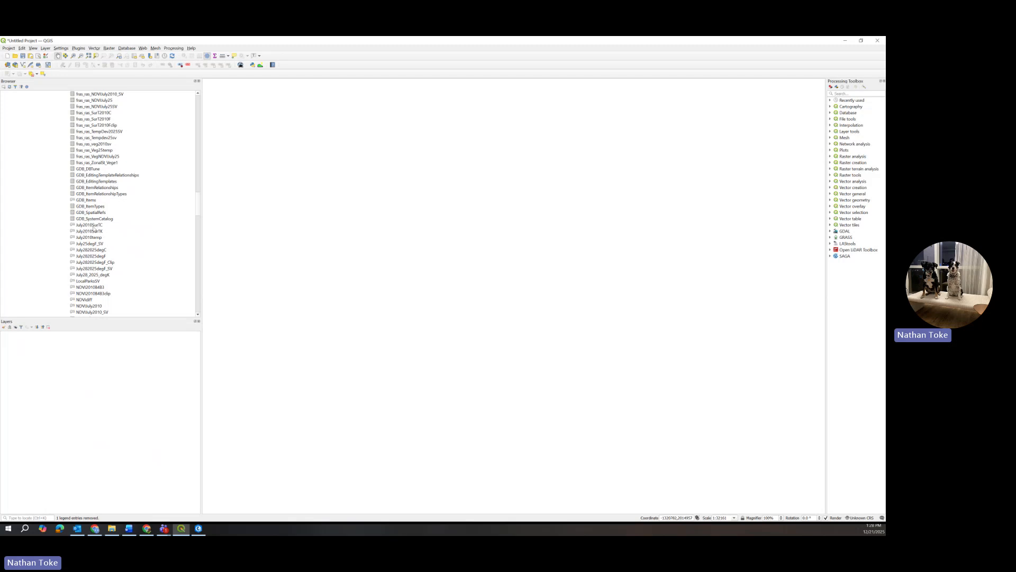
scroll(94, 229, down, 2)
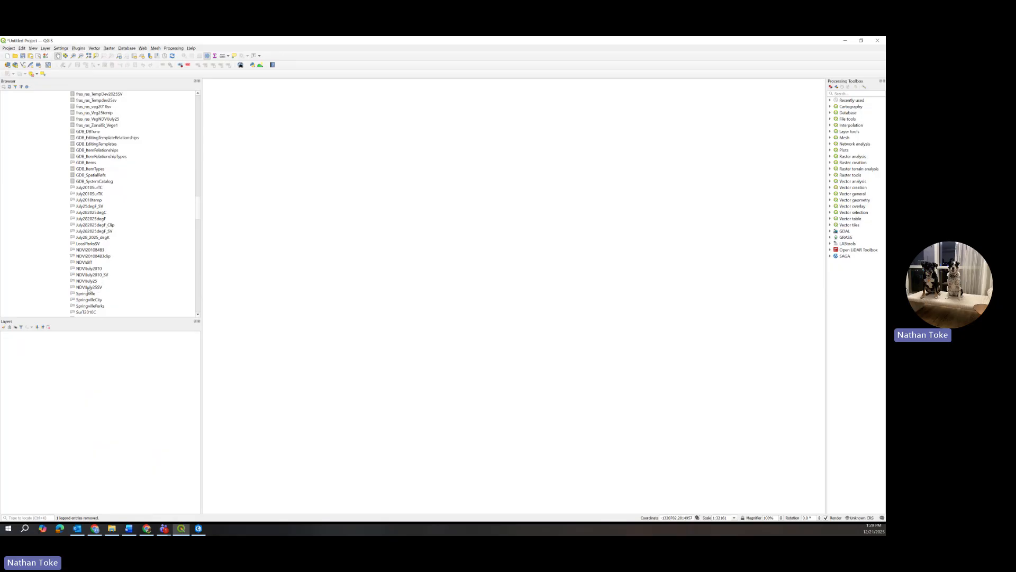
Try to load the NDVIJuly25SV raster from GreenSpaceUtahC.gdb into the map twice, zooming to the first layer.
drag(89, 289, 319, 283)
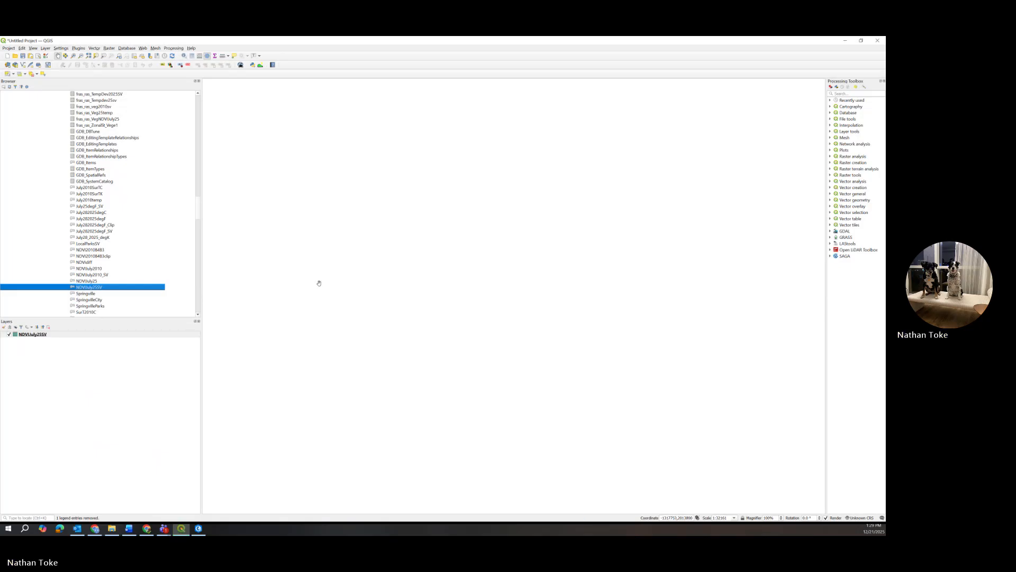
right_click(27, 335)
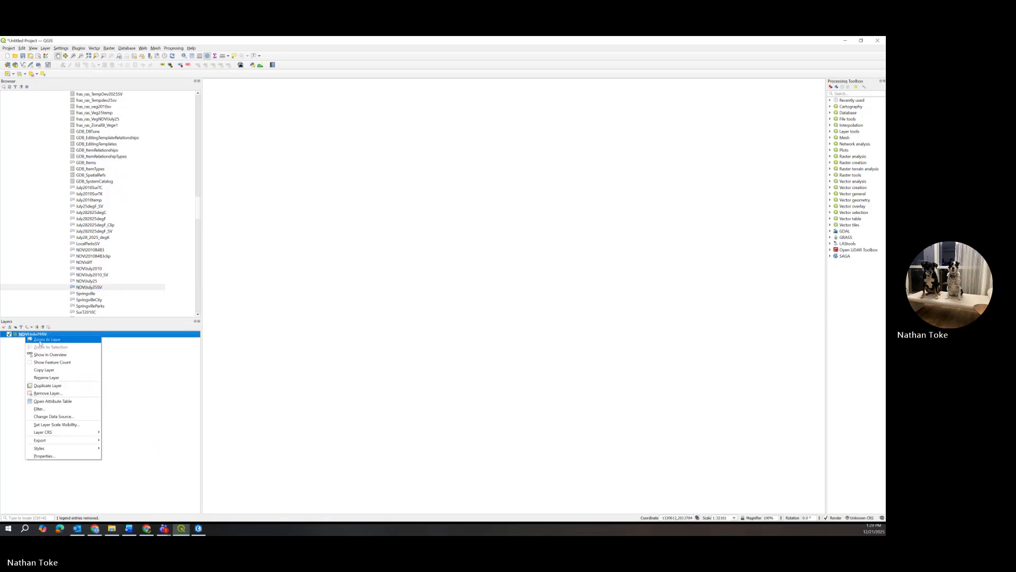
click(40, 340)
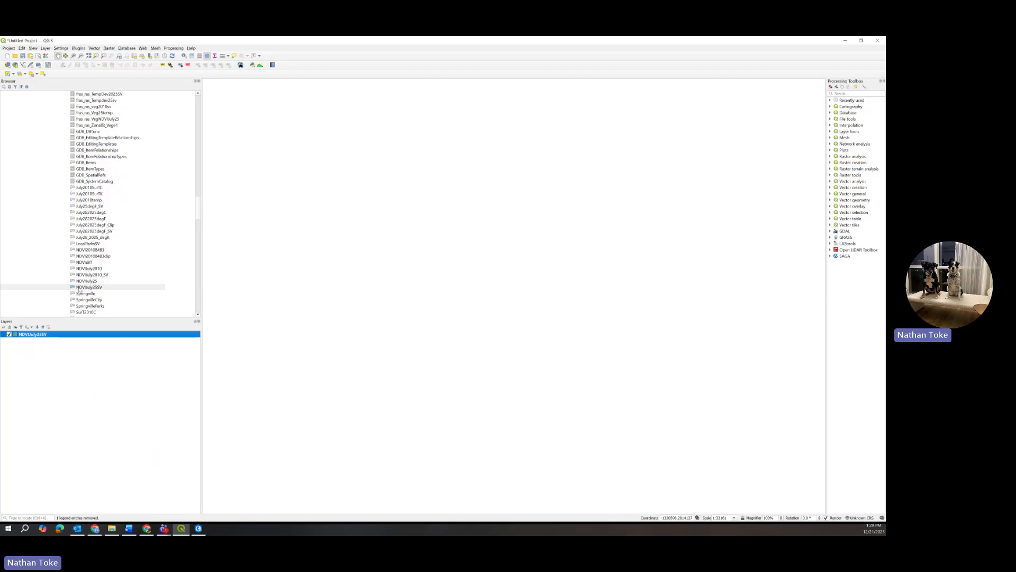
double_click(79, 289)
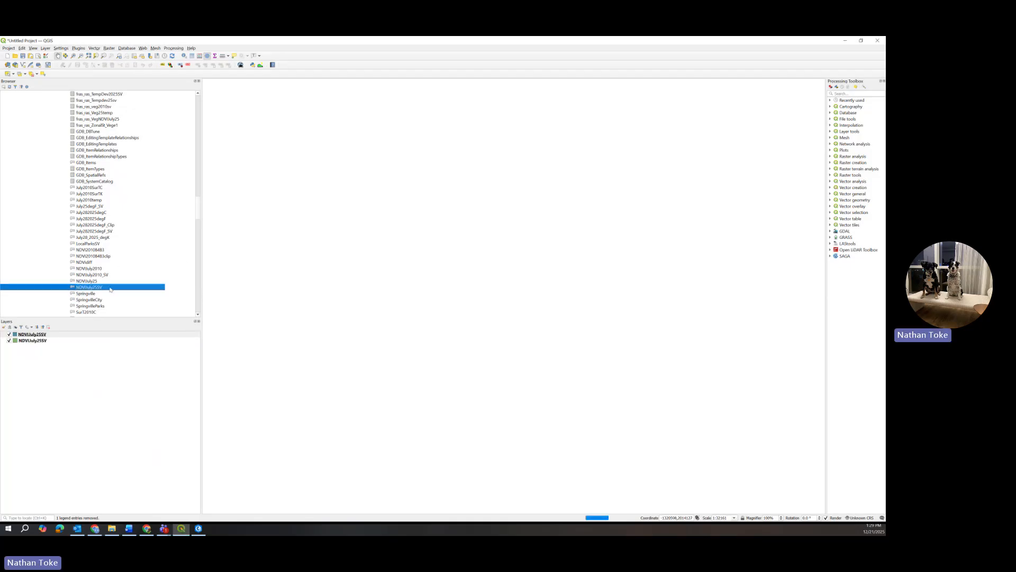
Remove both NDVIJuly25SV layers from the project.
right_click(36, 341)
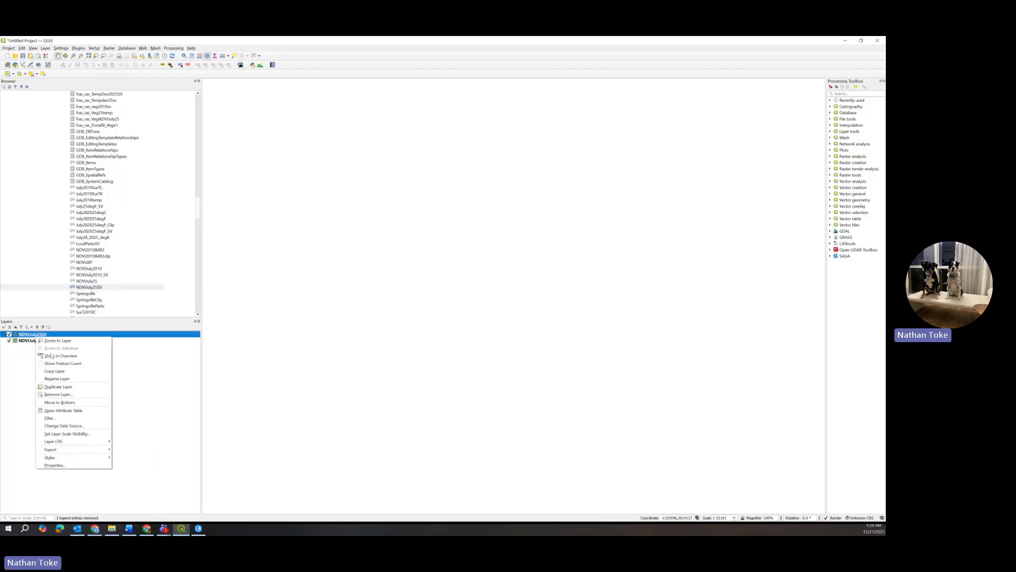
click(53, 395)
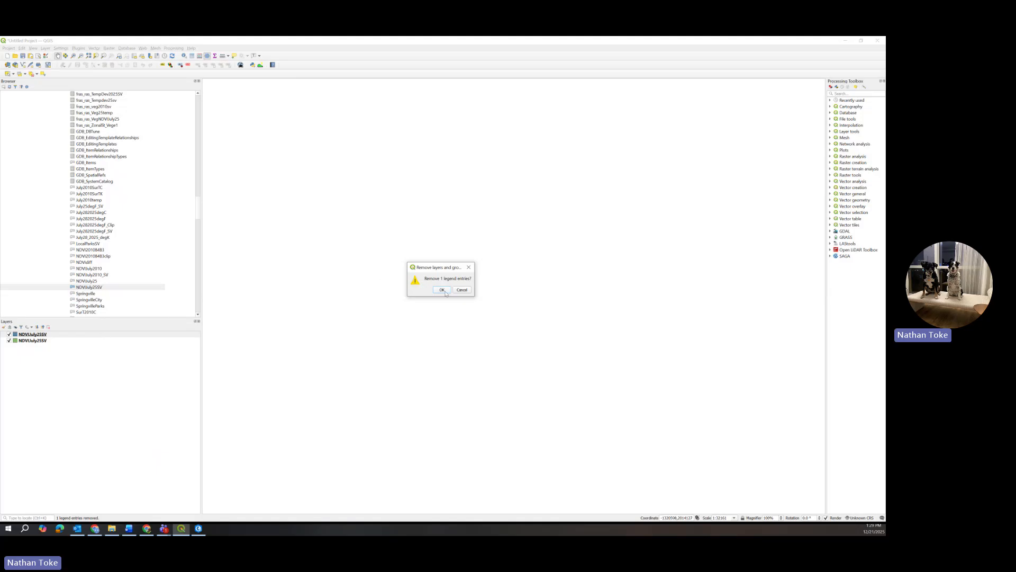
click(442, 290)
right_click(35, 334)
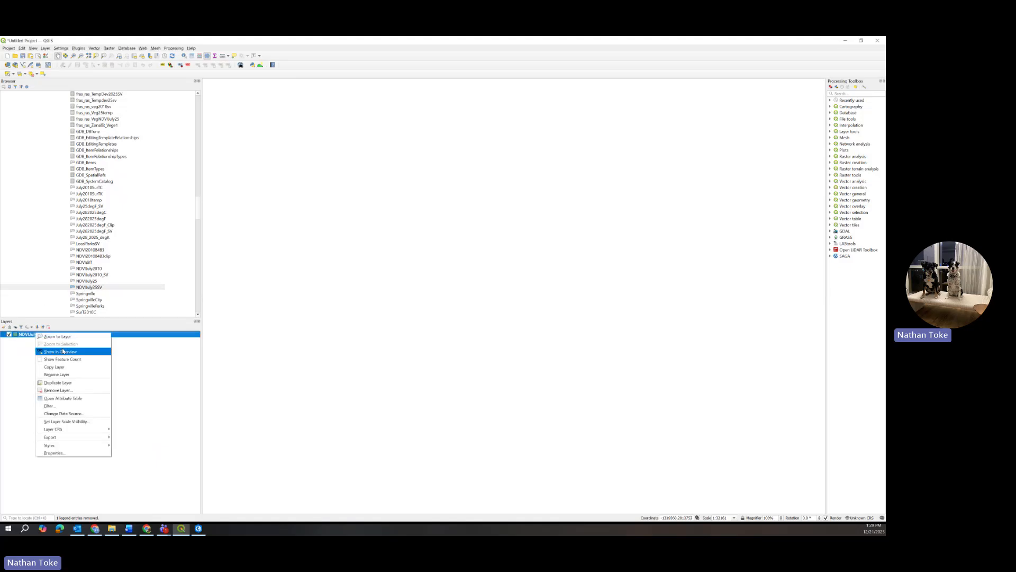
click(58, 390)
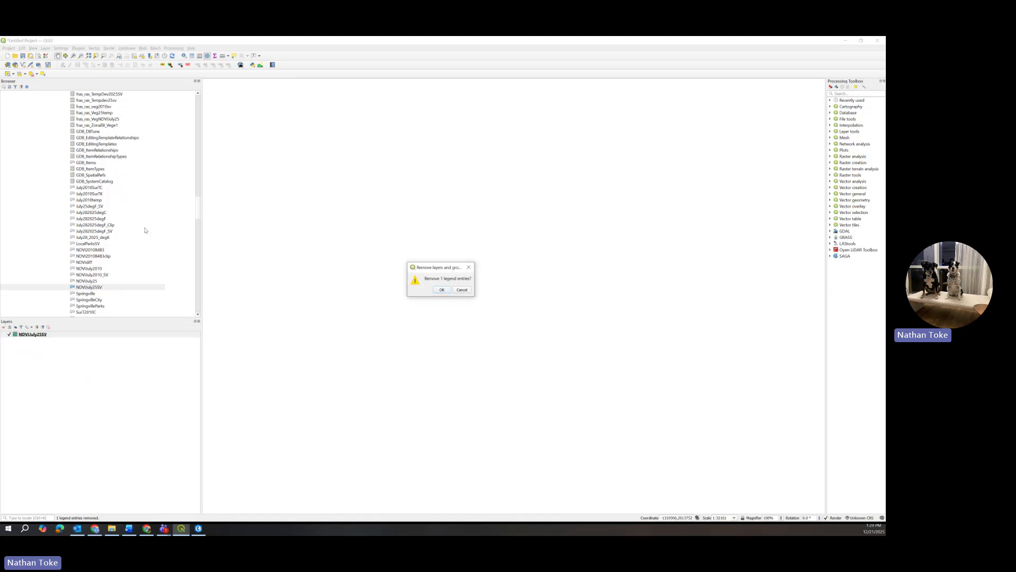
click(442, 290)
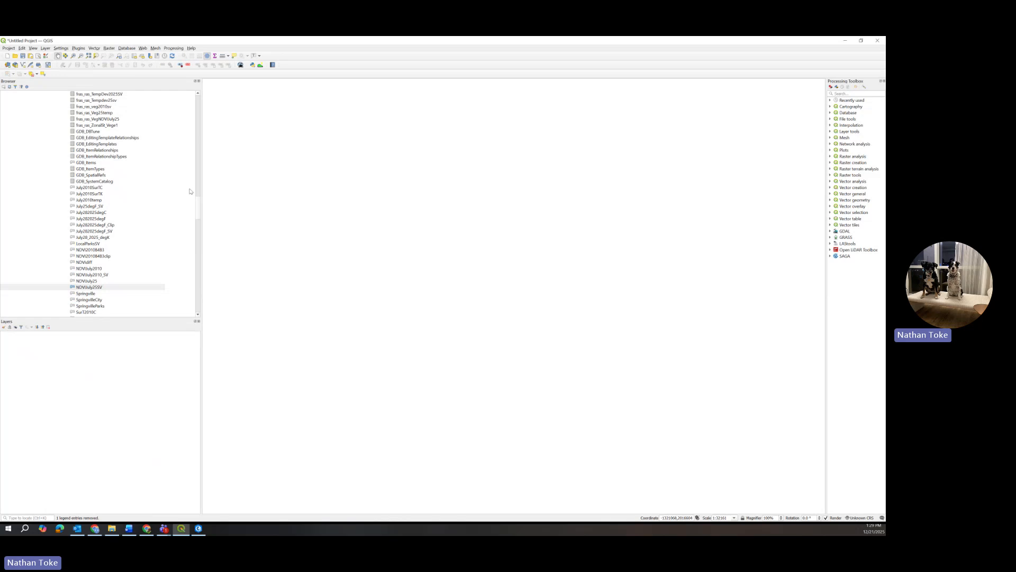
Collapse GreenSpaceUtahC, expand the RasterExport folder in Chapter5example, and add SurT2010Fclip.tif from it to the map.
drag(198, 200, 195, 110)
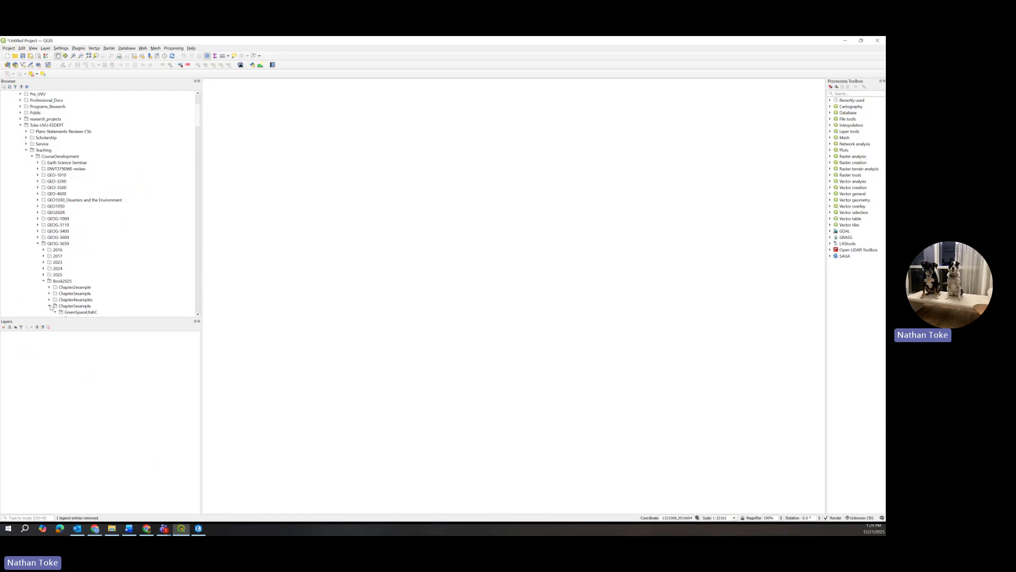
scroll(67, 286, down, 2)
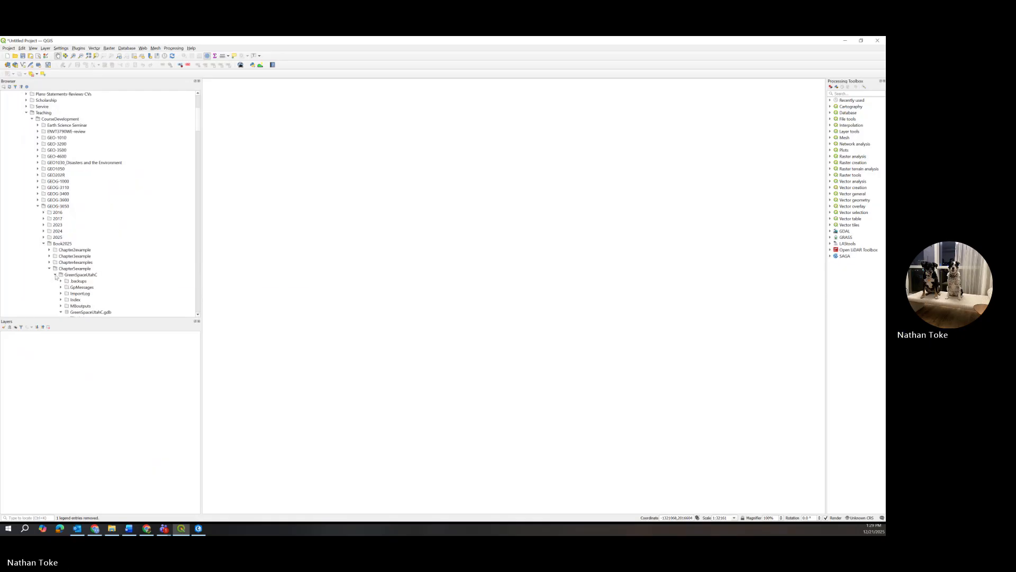
click(55, 275)
scroll(95, 259, down, 3)
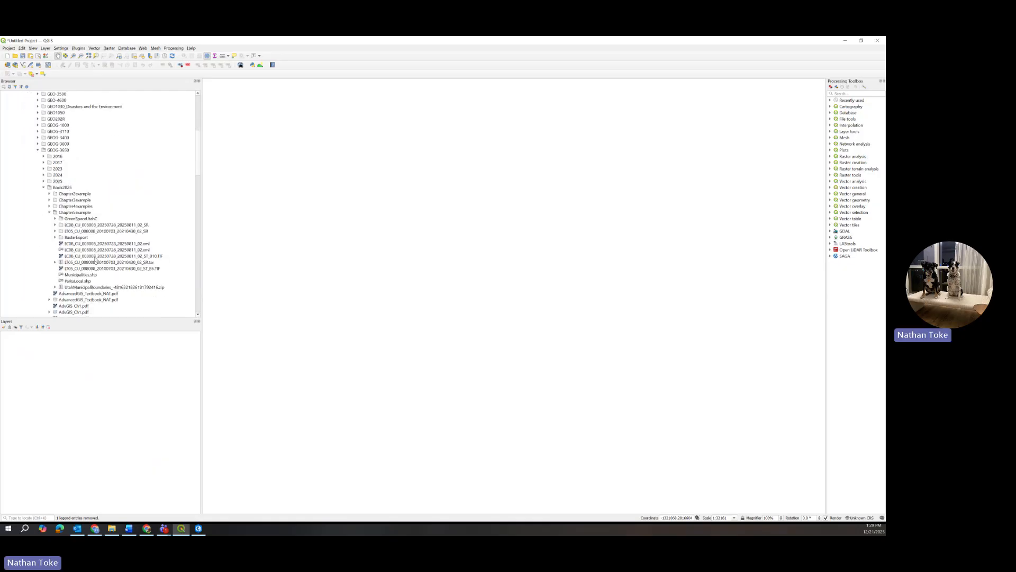
click(55, 237)
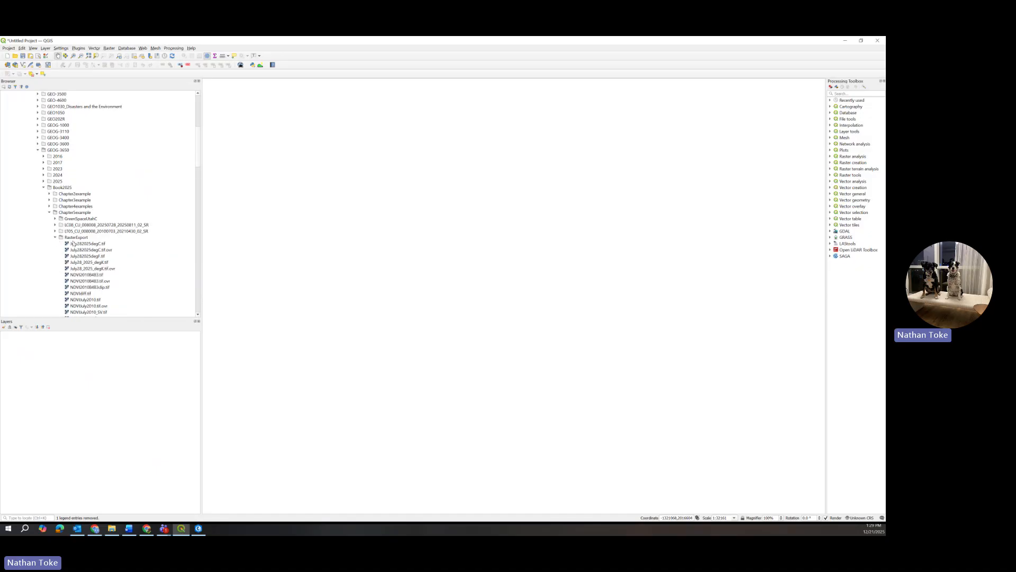
scroll(87, 262, down, 4)
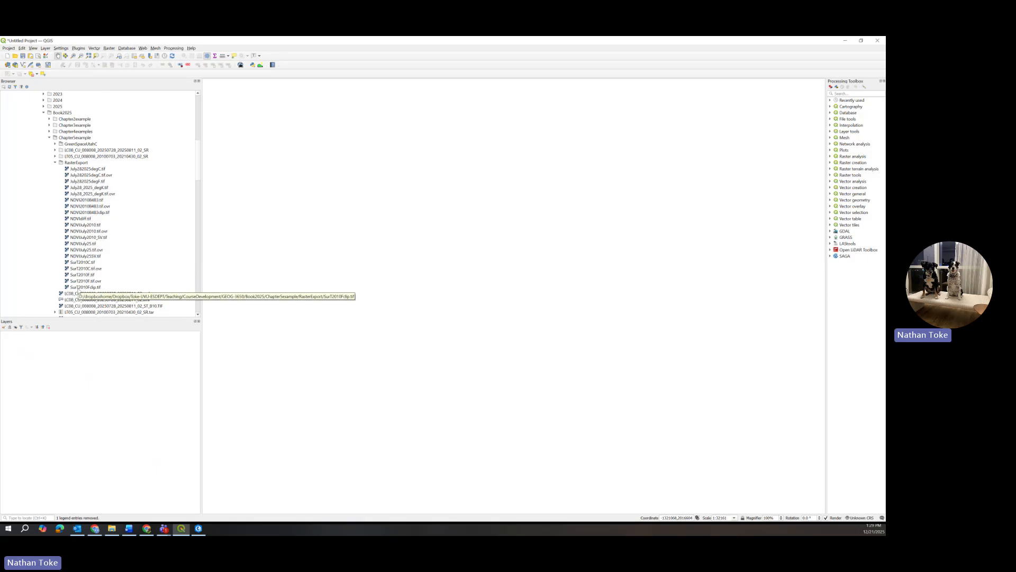
drag(77, 288, 301, 285)
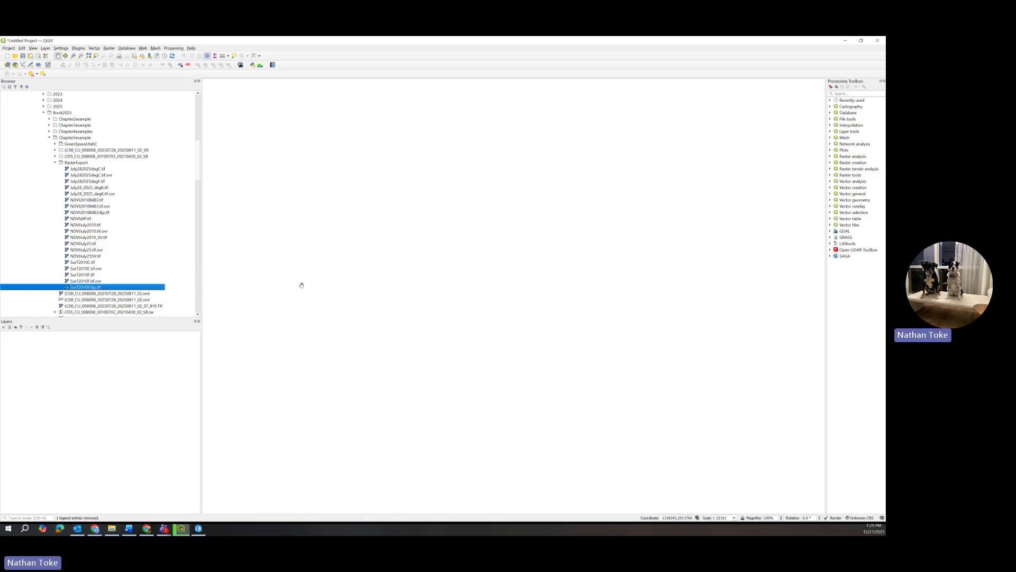
scroll(445, 280, down, 2)
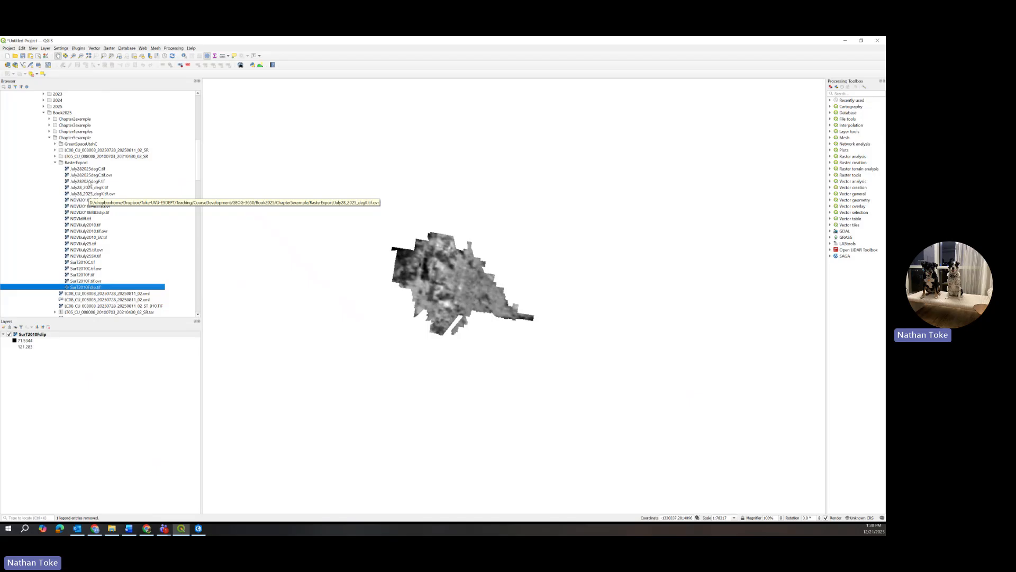
Add July282025degF.tif from RasterExport to the map and zoom to the layer's extent.
click(88, 181)
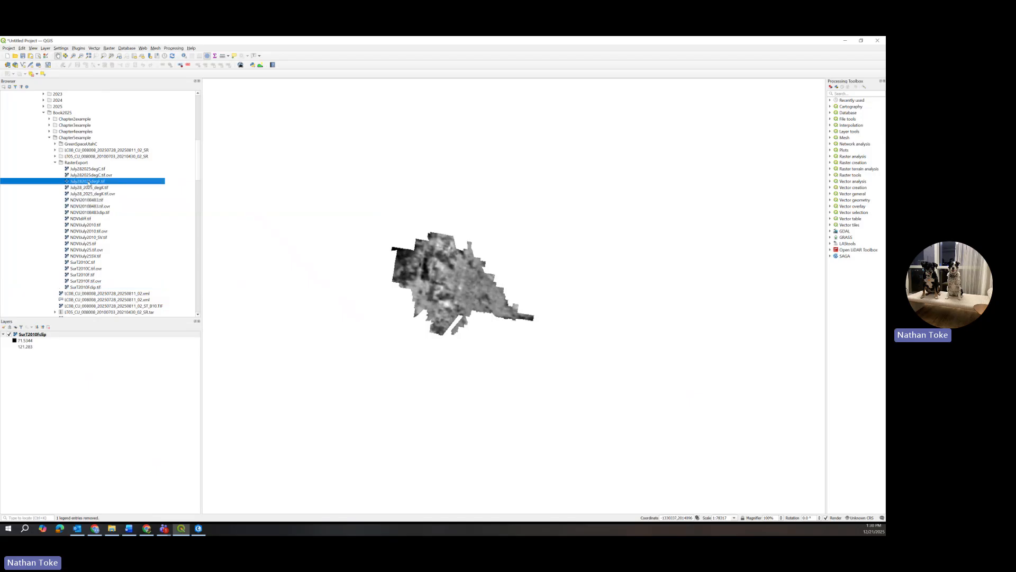
drag(89, 183, 377, 192)
click(8, 336)
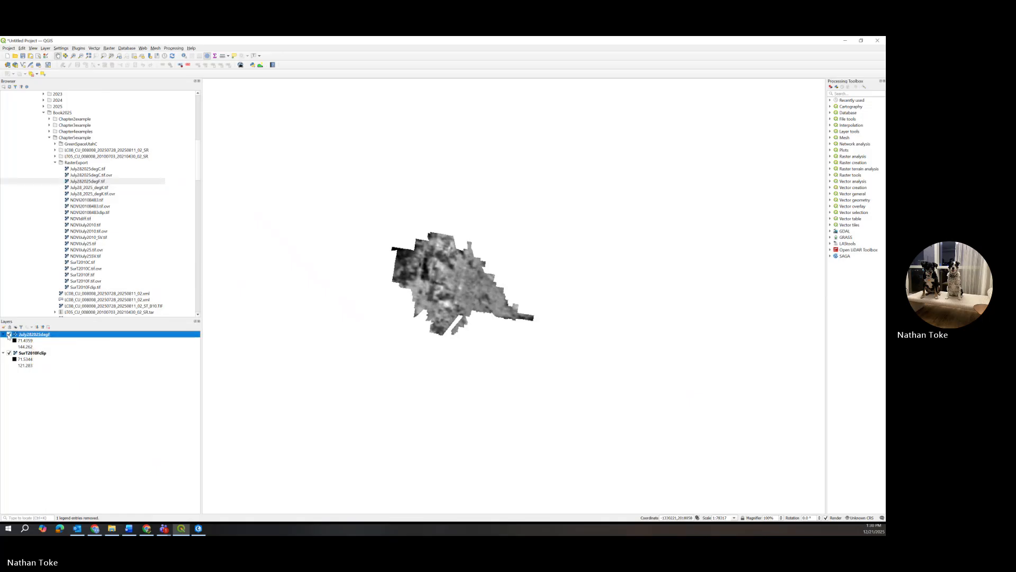
right_click(27, 340)
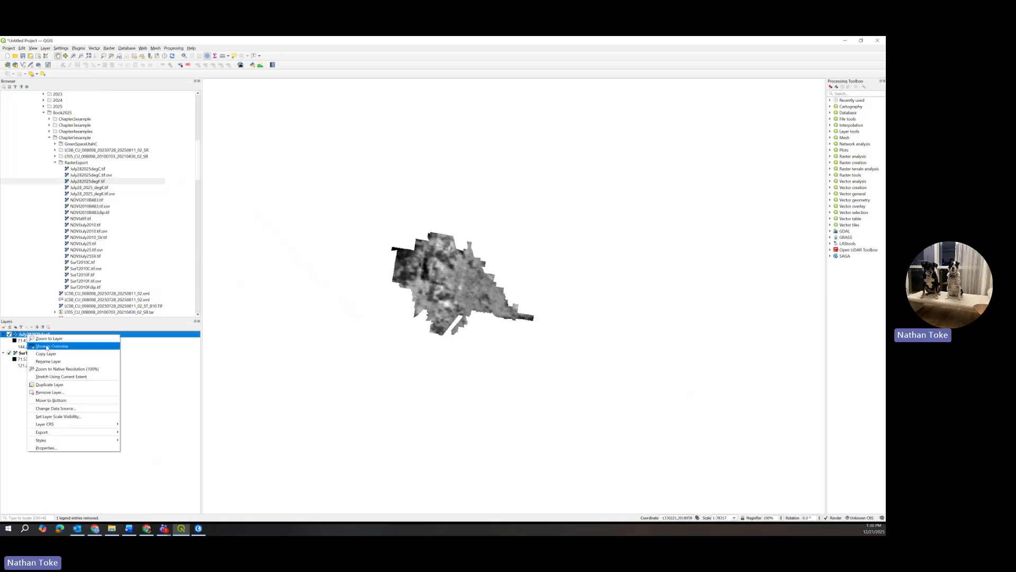
click(48, 342)
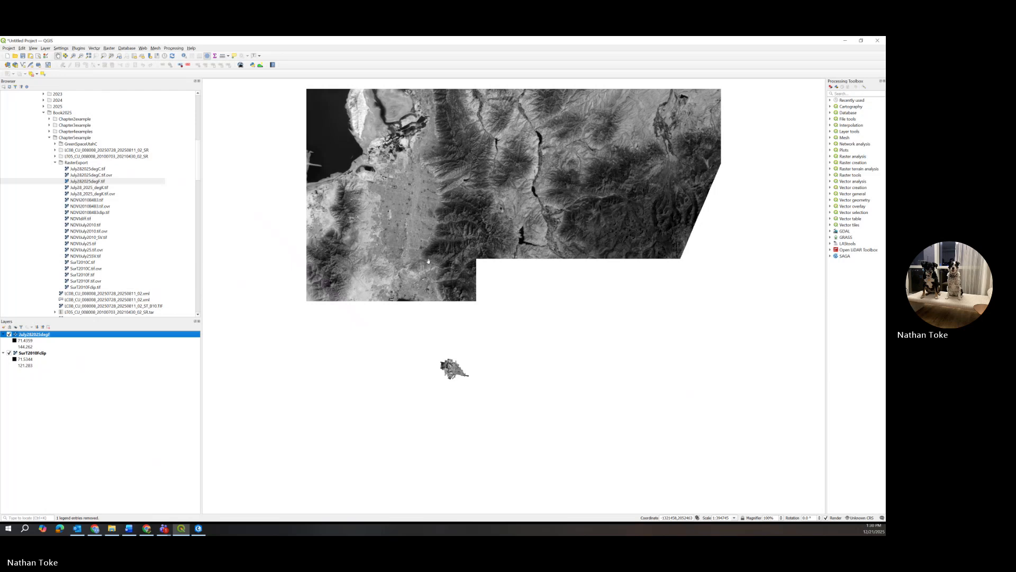
scroll(429, 261, down, 2)
scroll(426, 264, up, 2)
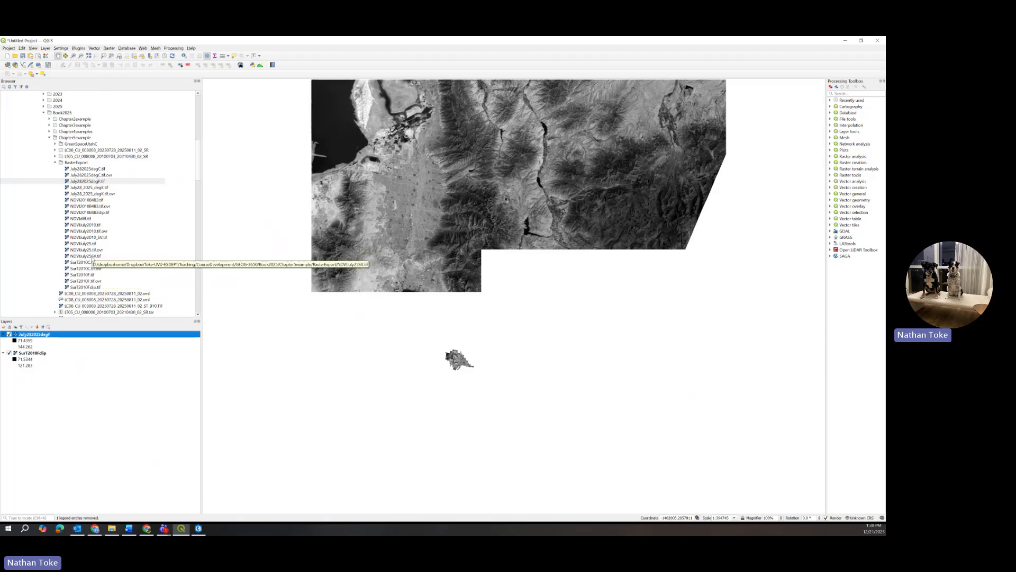
Add NDVIJuly25SV.tif and NDVIJuly2010_SV.tif from the RasterExport folder to the map.
drag(92, 259, 378, 328)
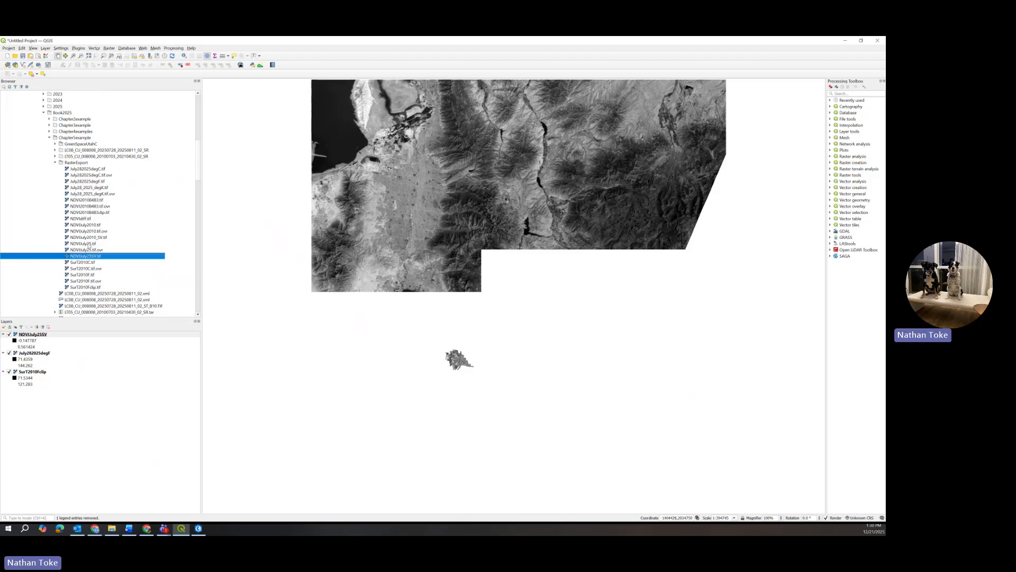
click(86, 239)
drag(85, 239, 398, 336)
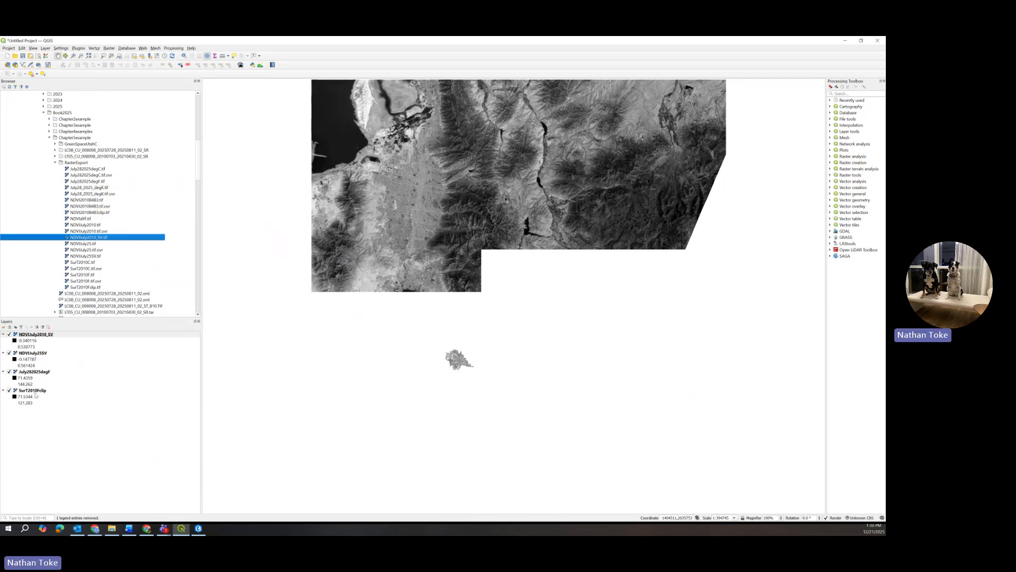
Remove the July282025degF layer from the project.
right_click(39, 371)
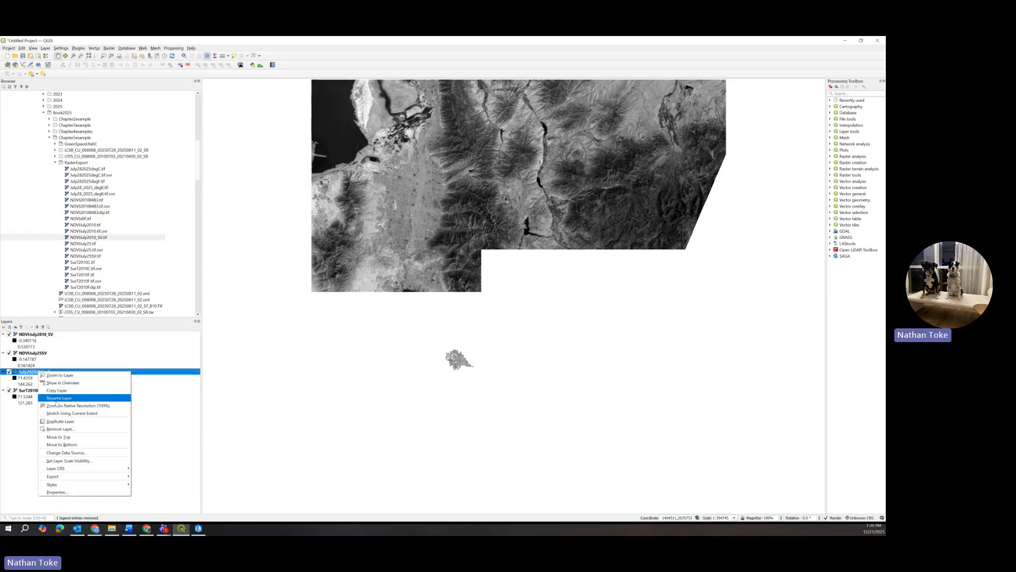
click(63, 429)
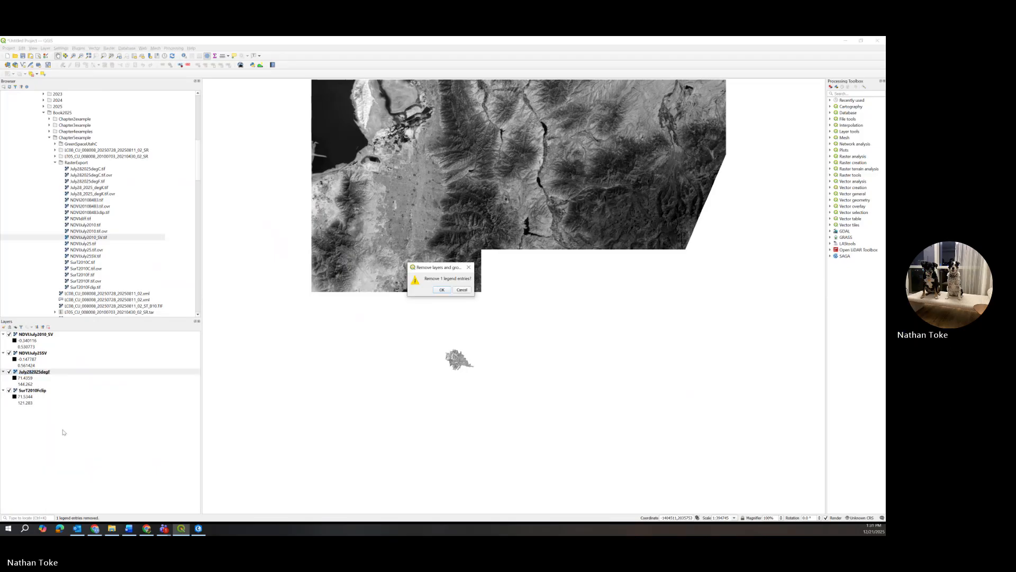
click(442, 290)
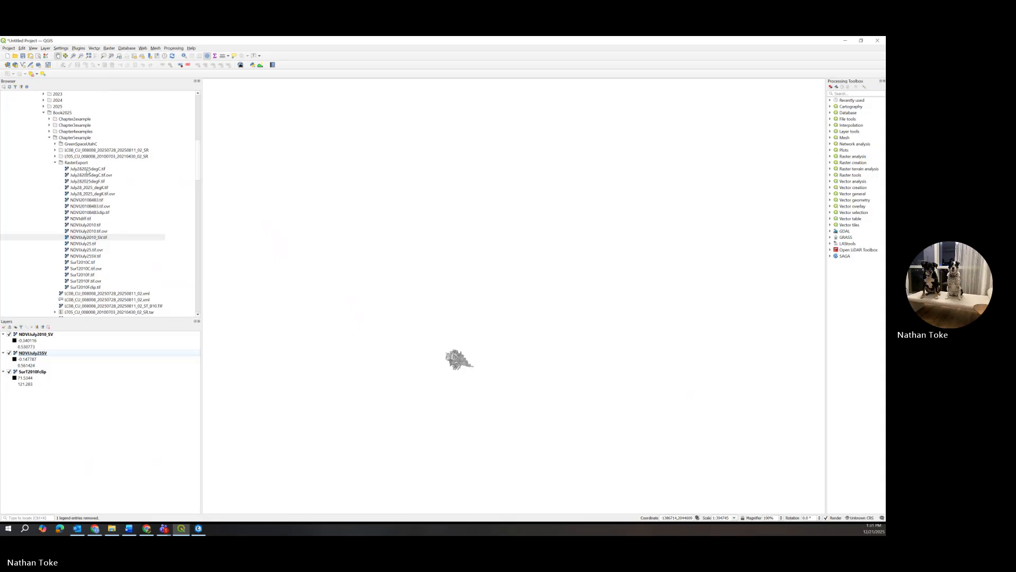
Load July282025degC.tif from RasterExport to view its coverage on the map, and remove the layer again.
drag(88, 170, 360, 250)
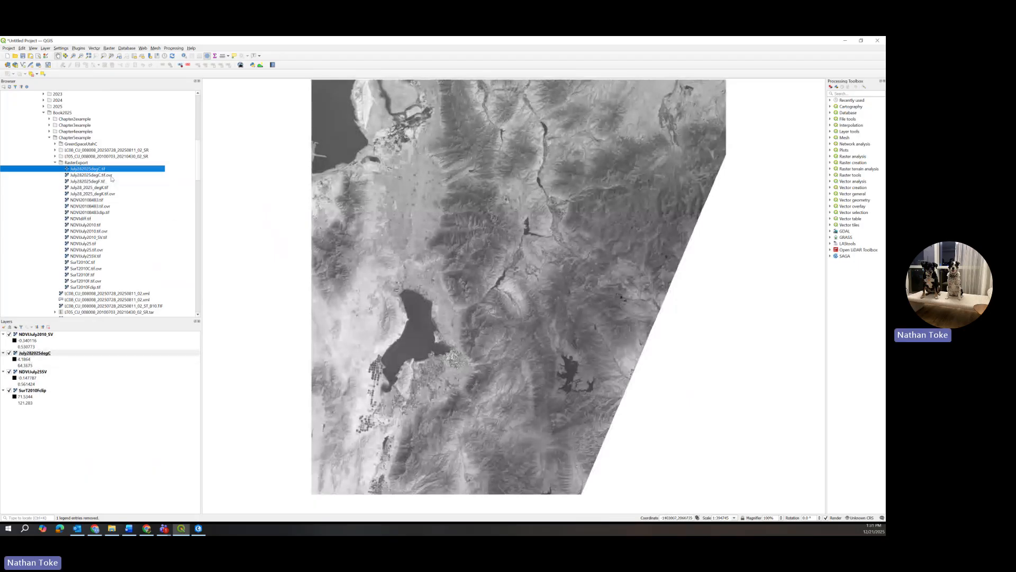
right_click(89, 170)
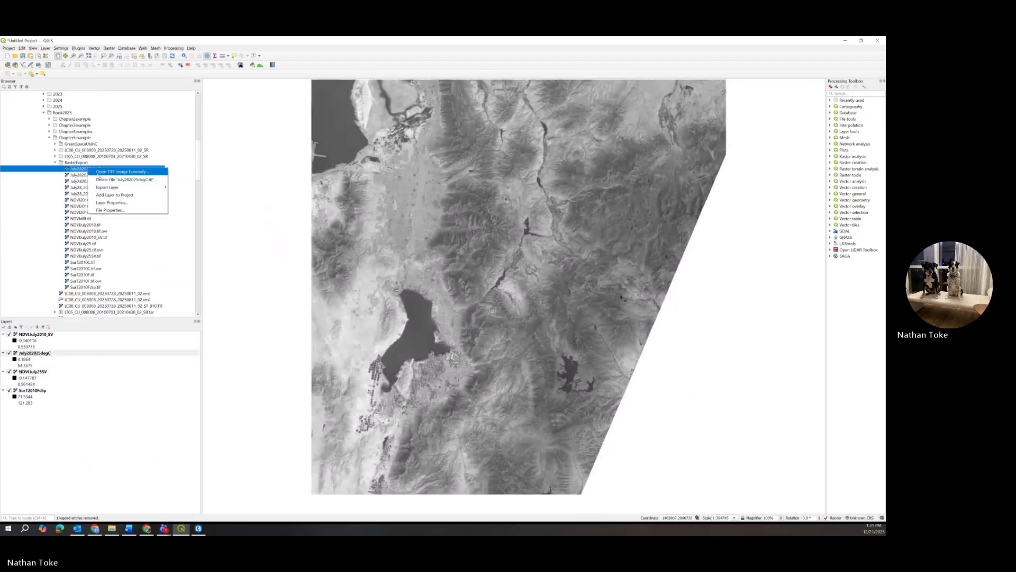
key(Escape)
right_click(41, 354)
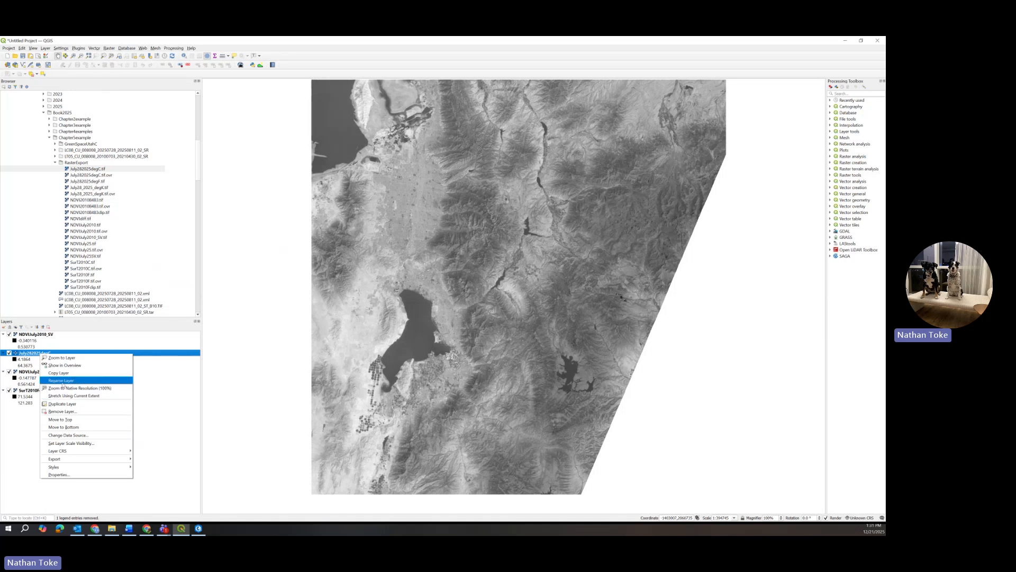
click(61, 413)
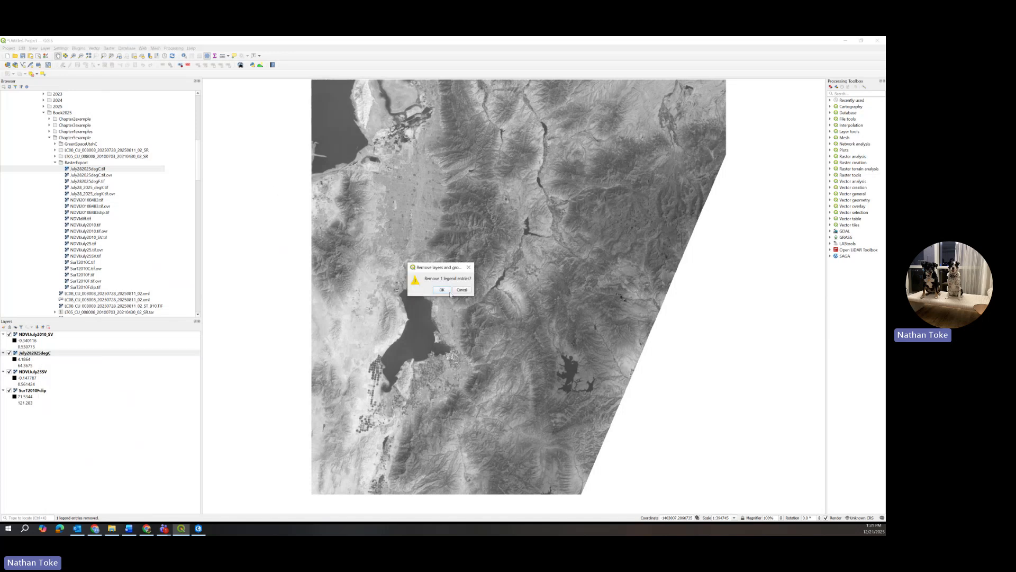
click(449, 291)
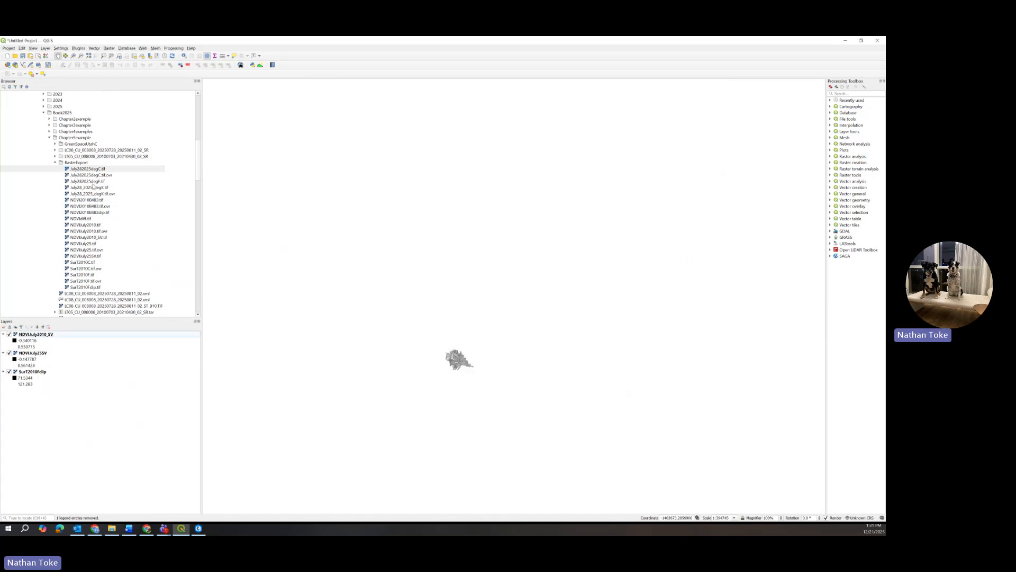
Load July282025degF.tif from RasterExport to view its coverage on the map, and remove the layer again.
drag(92, 183, 460, 286)
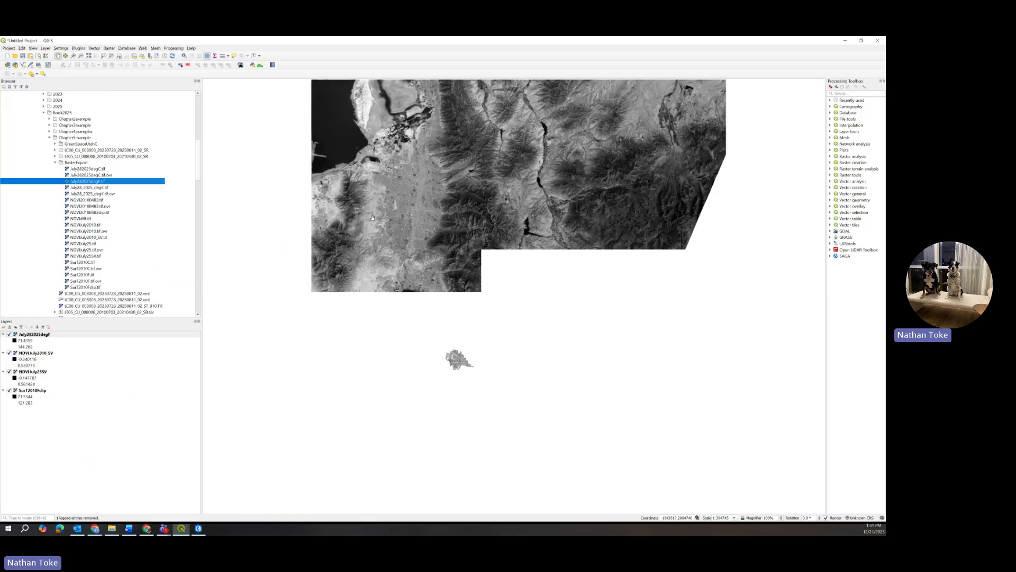
right_click(88, 181)
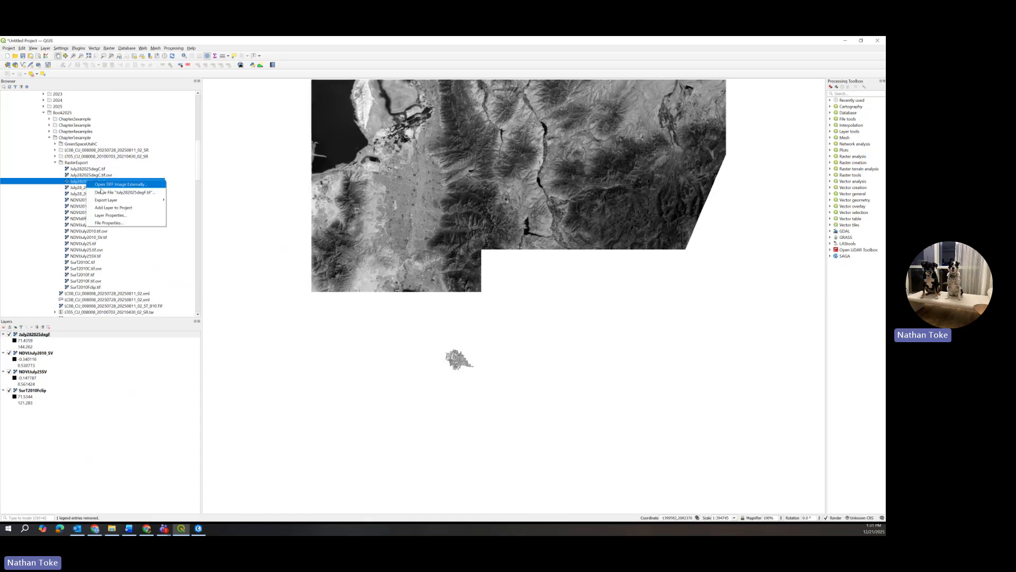
mouse_move(105, 201)
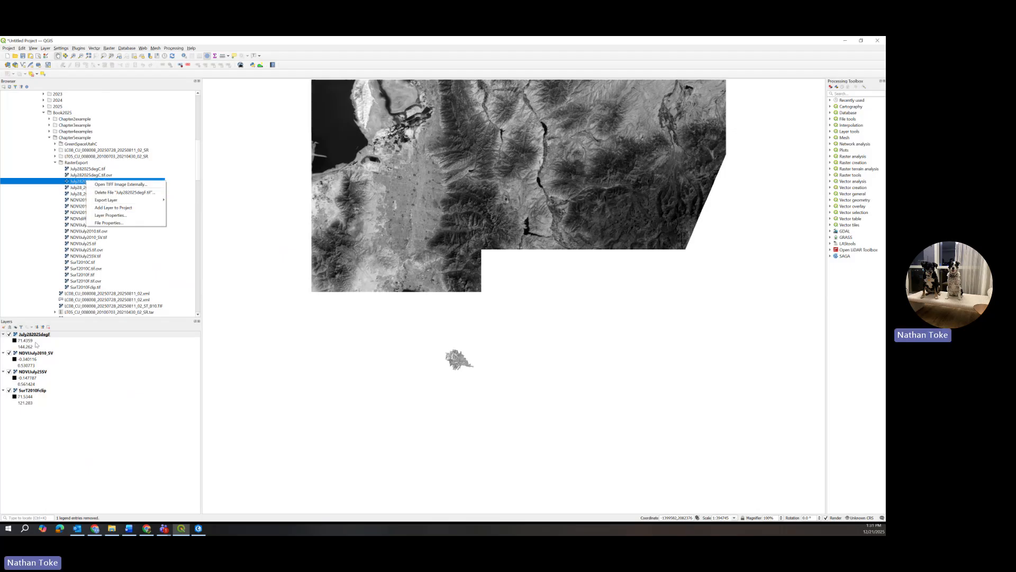
right_click(37, 335)
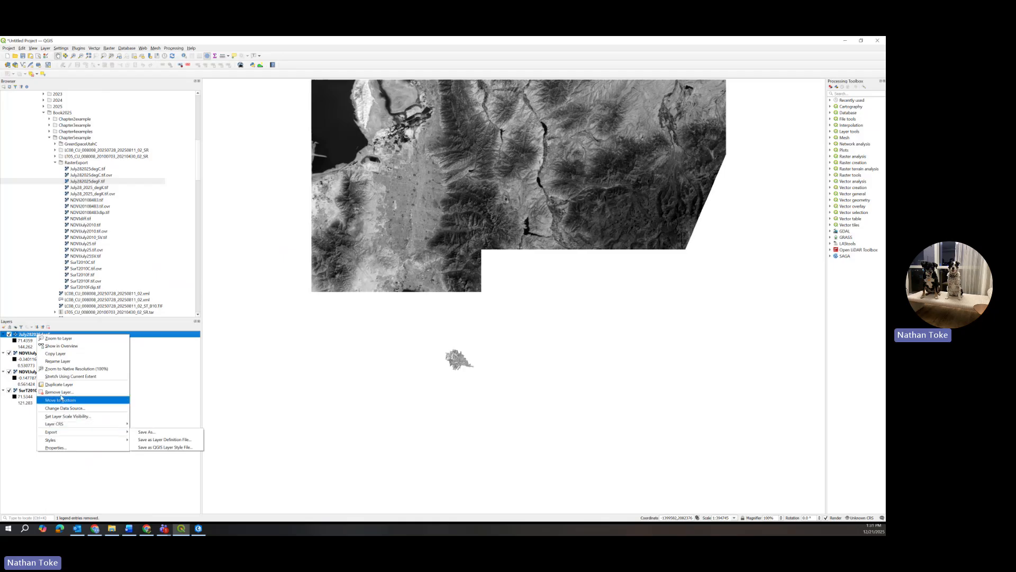
click(59, 391)
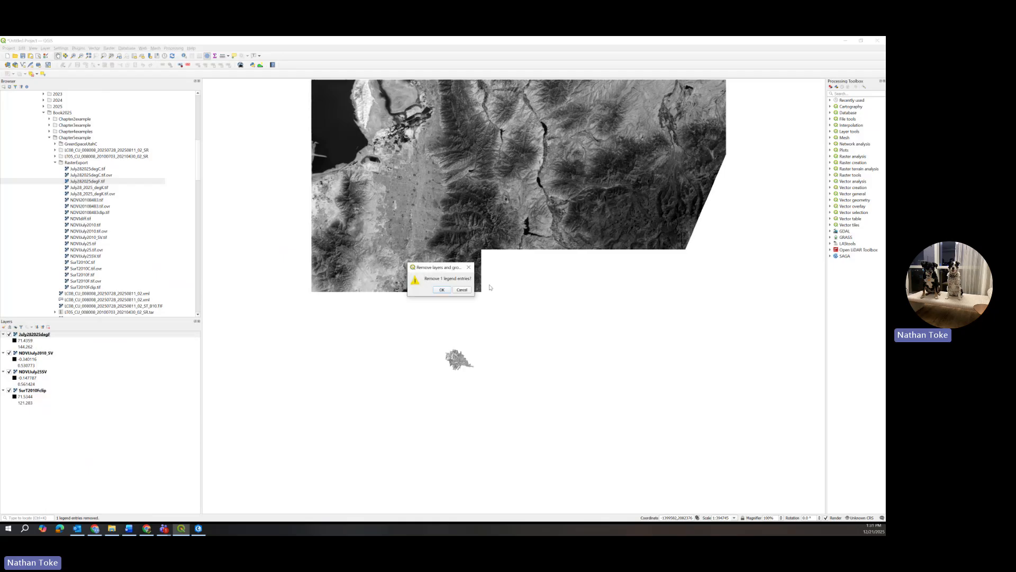
click(442, 289)
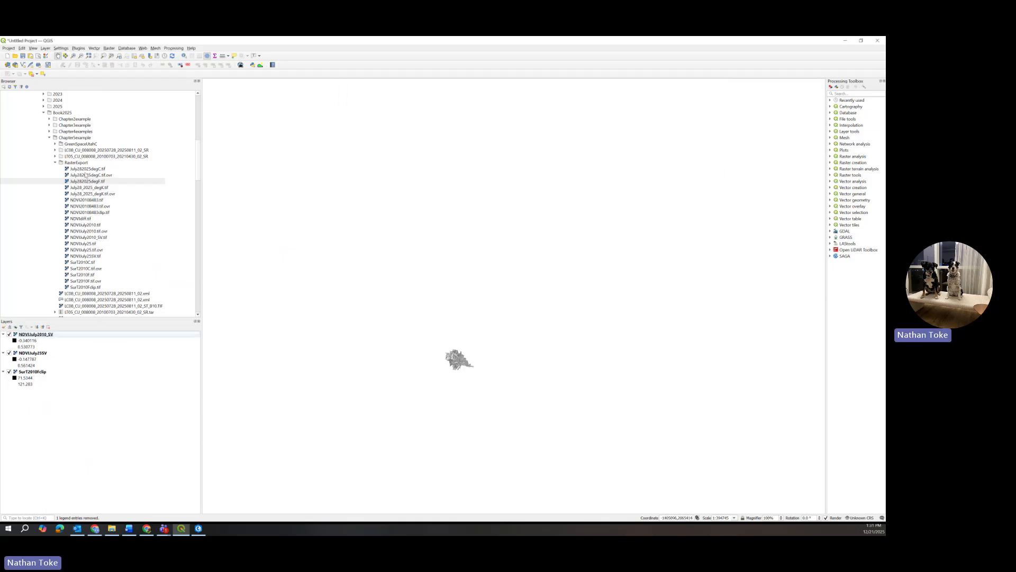
Add July282025degC.tif from RasterExport to the map and reorder the layers so NDVIJuly25SV and NDVIJuly2010_SV sit above it.
drag(93, 169, 454, 312)
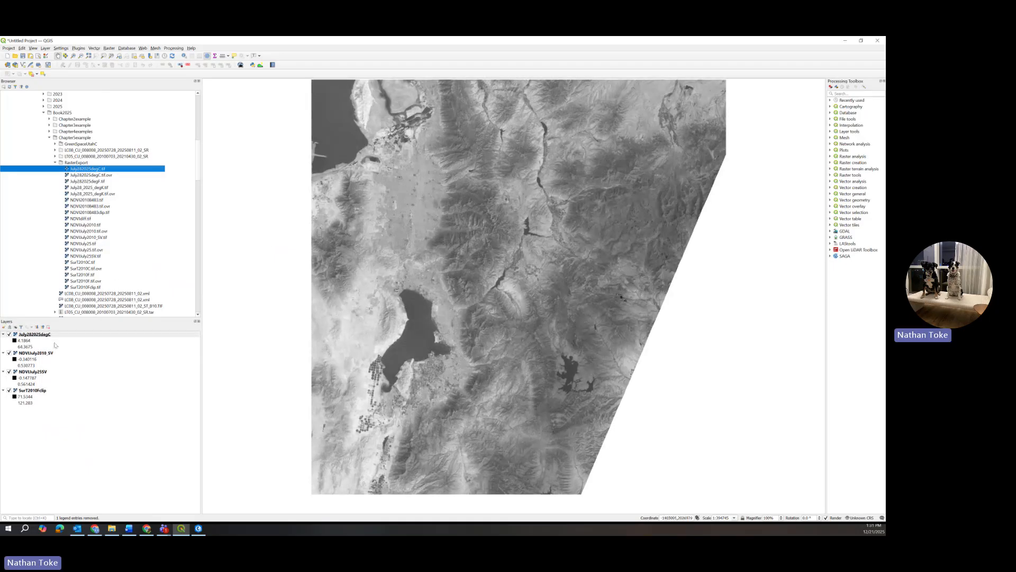
mouse_move(47, 337)
mouse_down()
mouse_move(61, 381)
mouse_move(61, 399)
mouse_move(58, 367)
mouse_move(48, 400)
mouse_move(36, 336)
mouse_up()
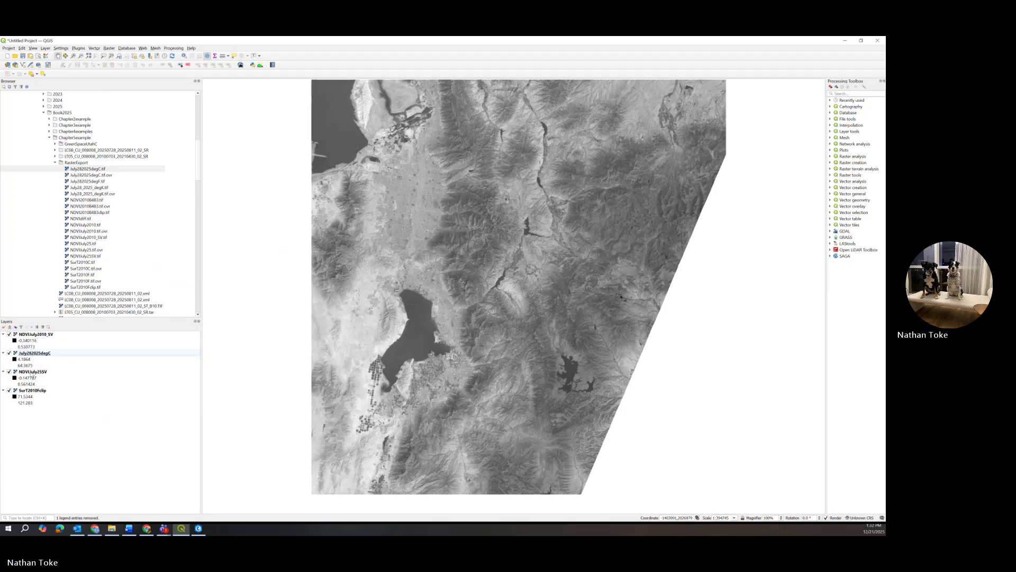
drag(33, 375, 41, 336)
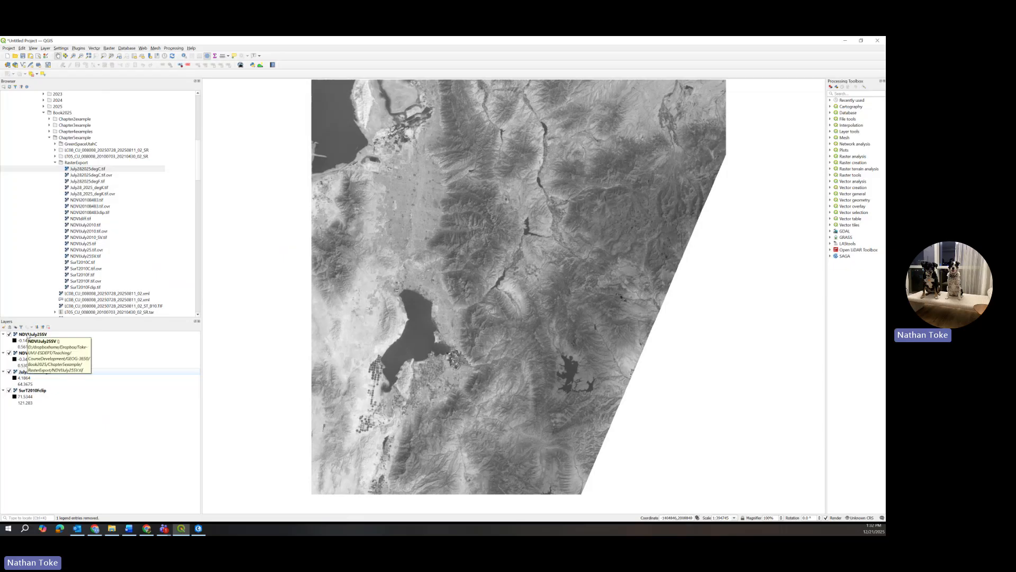
Render the NDVIJuly25SV layer as singleband pseudocolor and inspect the clipped raster close up on the map.
right_click(28, 335)
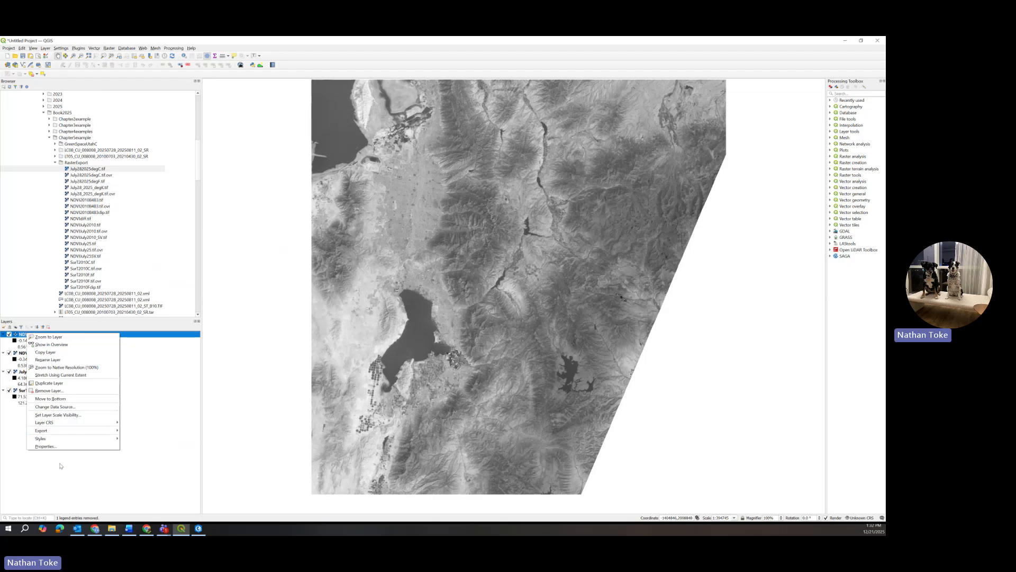
click(59, 446)
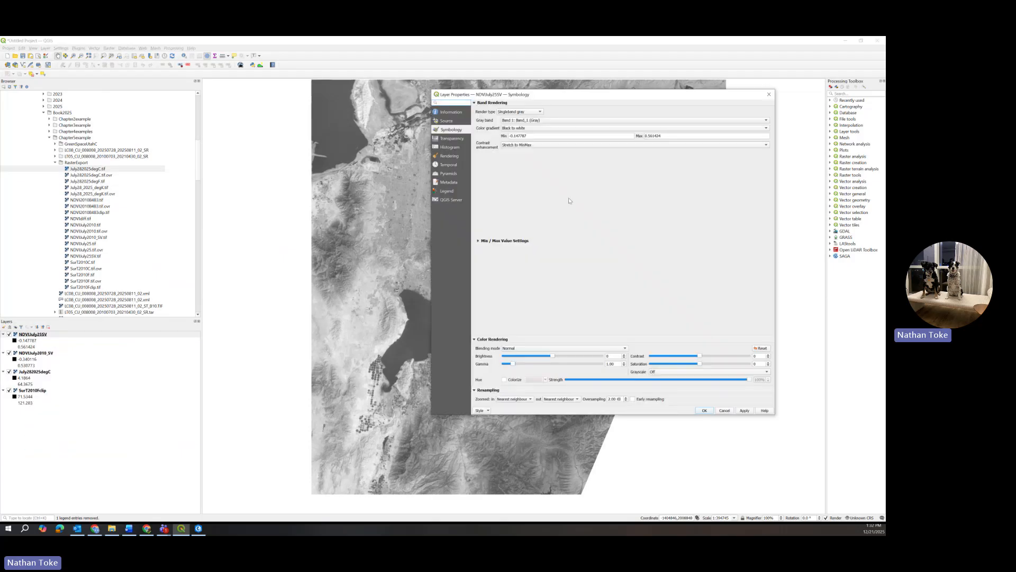
click(520, 111)
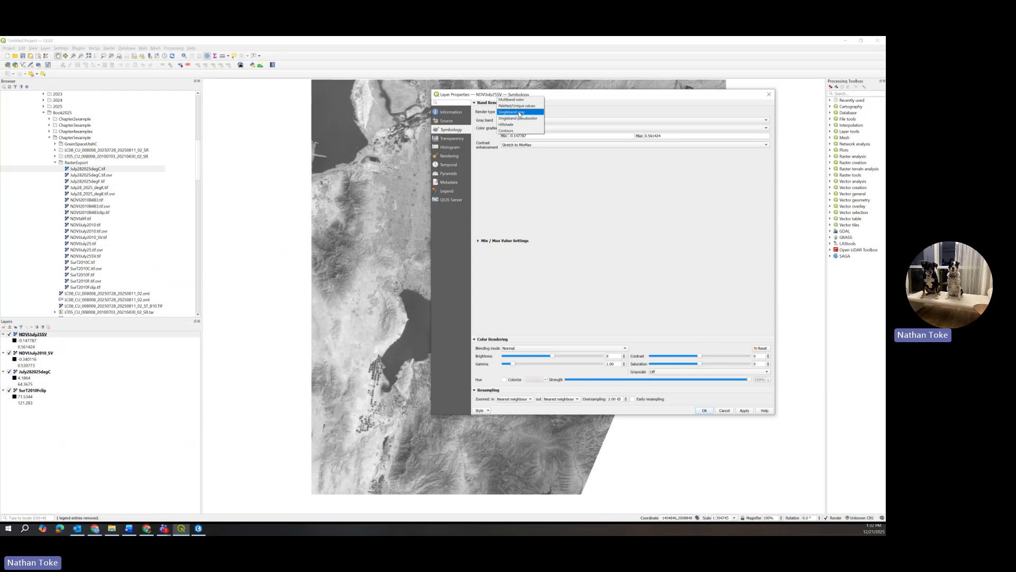
click(519, 118)
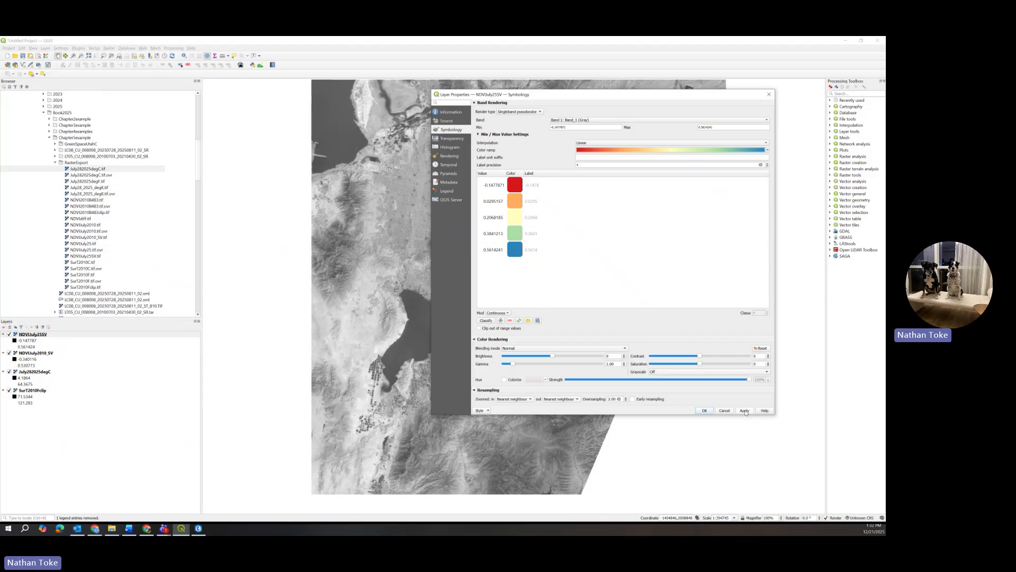
click(745, 411)
drag(643, 93, 712, 125)
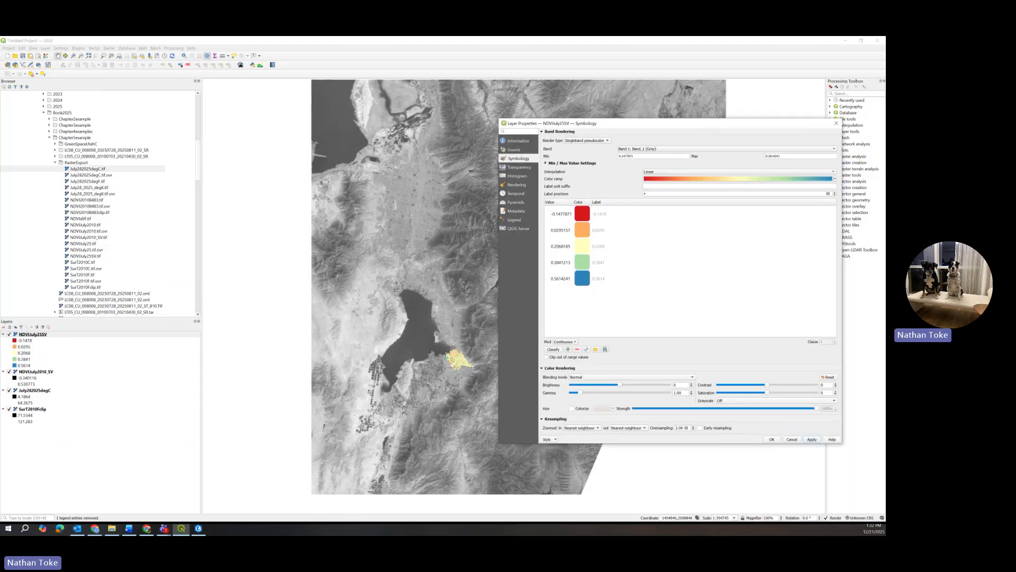
click(788, 439)
scroll(455, 368, up, 4)
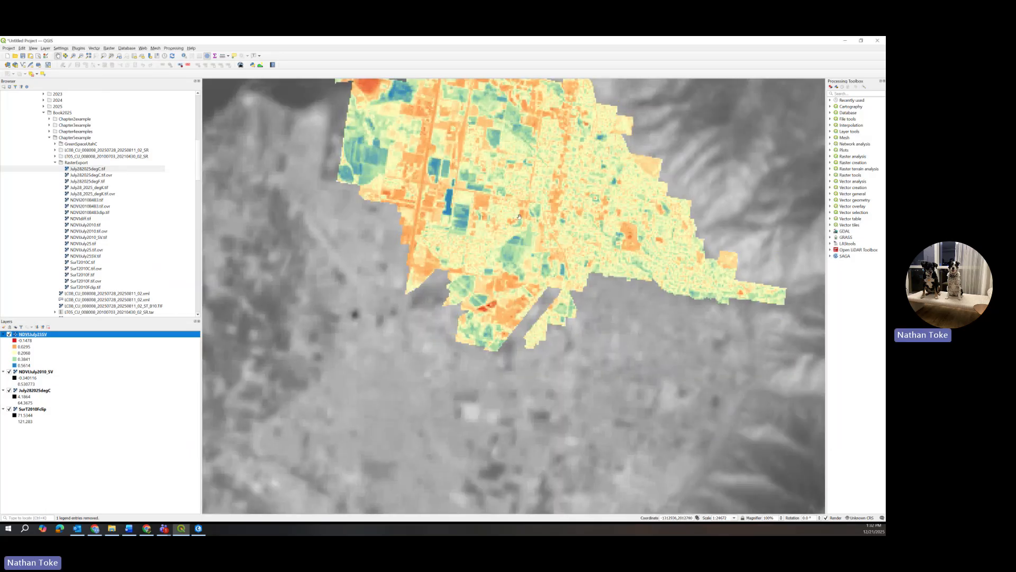
drag(520, 216, 499, 324)
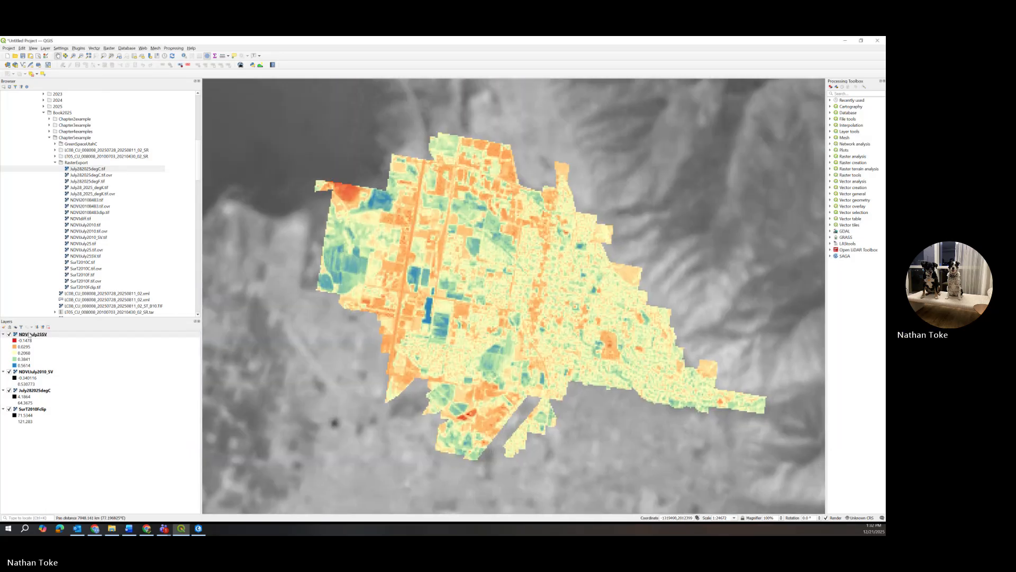
Apply the Greens color ramp to the NDVIJuly25SV layer, and replace it with the BrBG ramp.
right_click(29, 334)
click(42, 450)
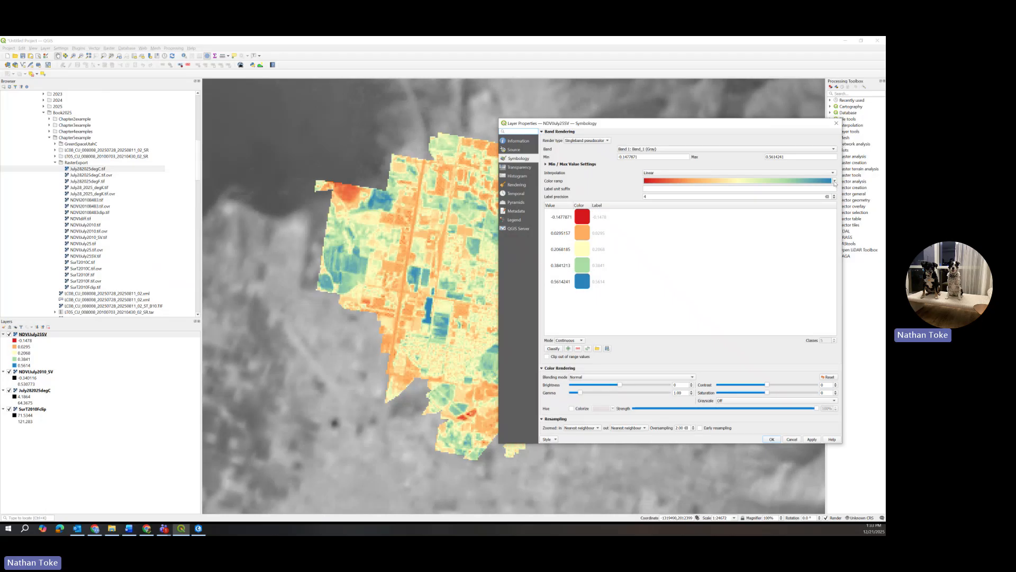
click(834, 181)
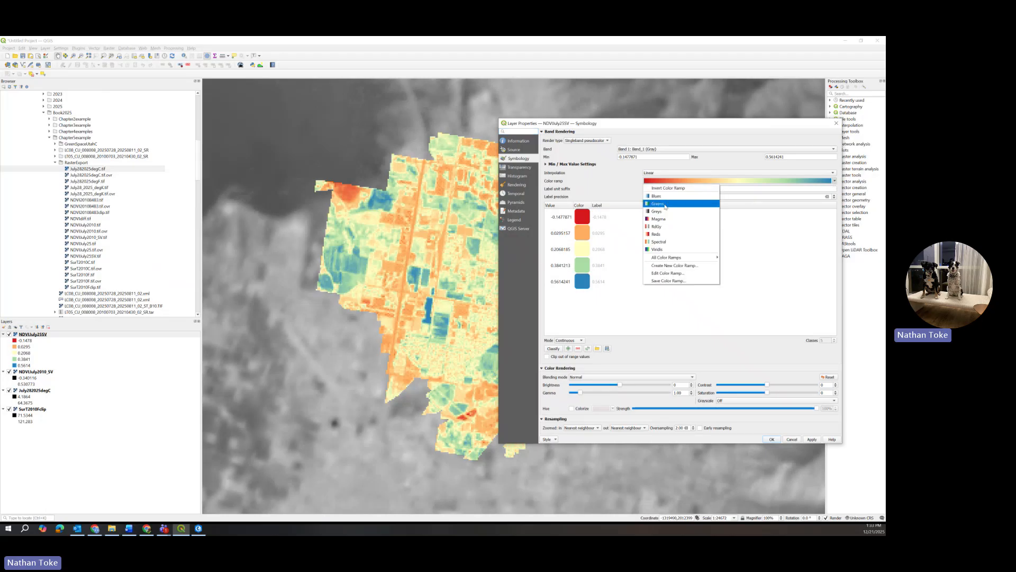
click(660, 203)
click(812, 439)
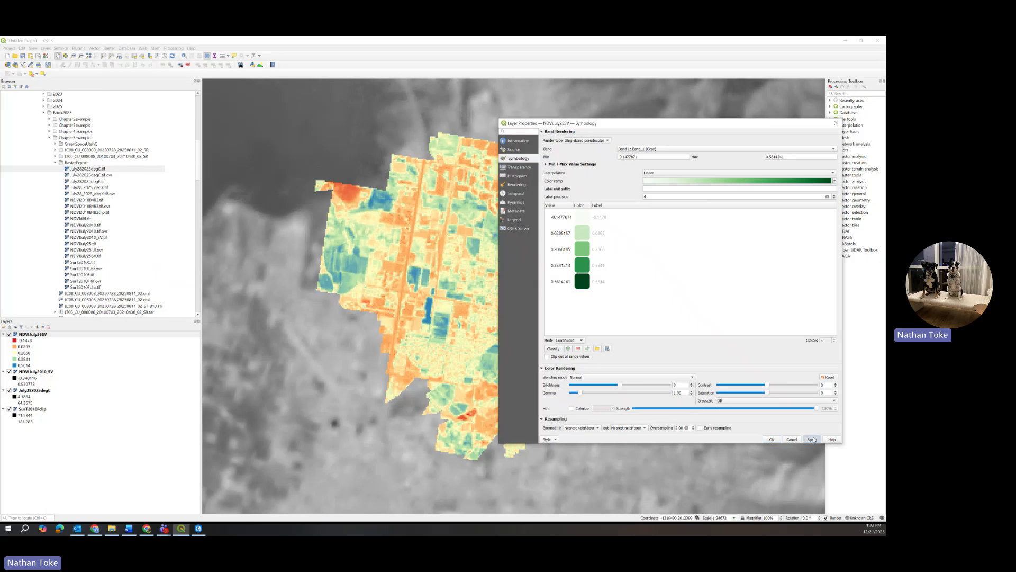
click(835, 181)
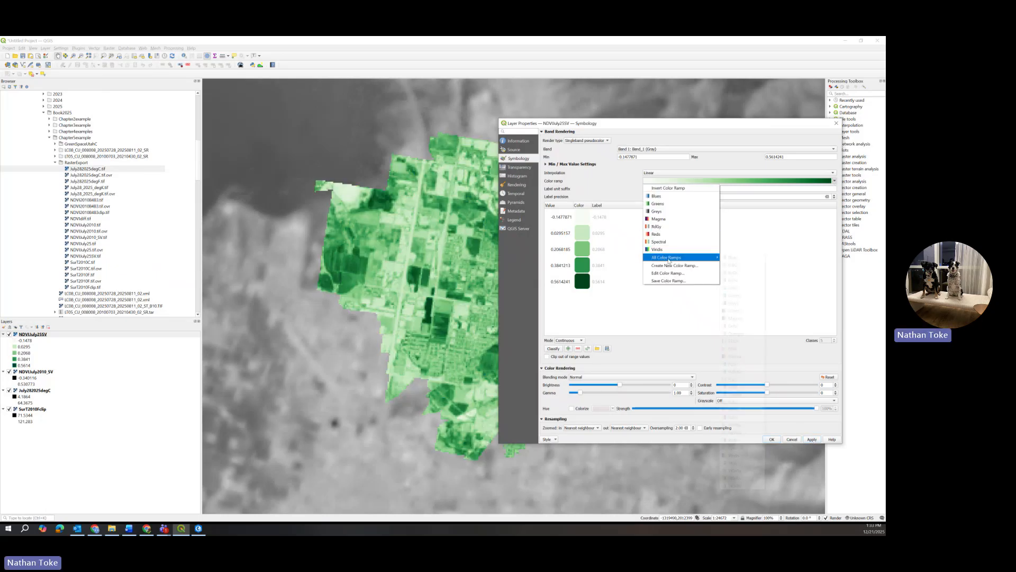
mouse_move(671, 257)
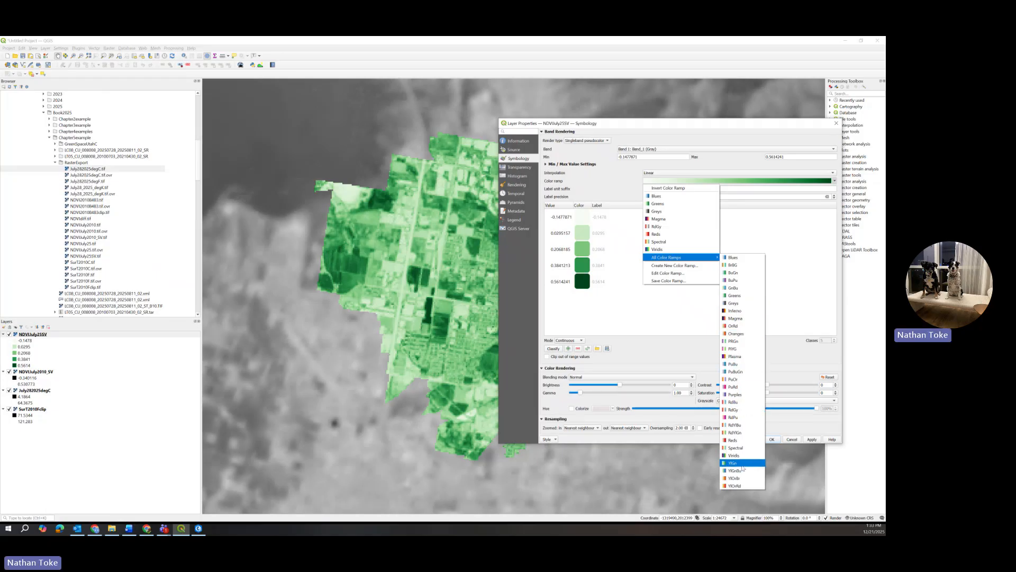
click(733, 266)
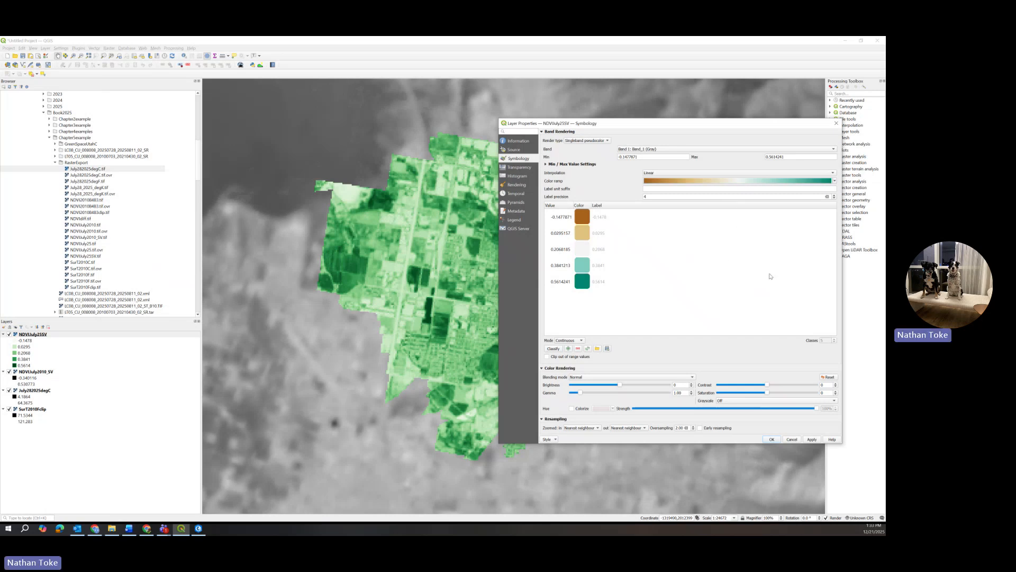
click(812, 439)
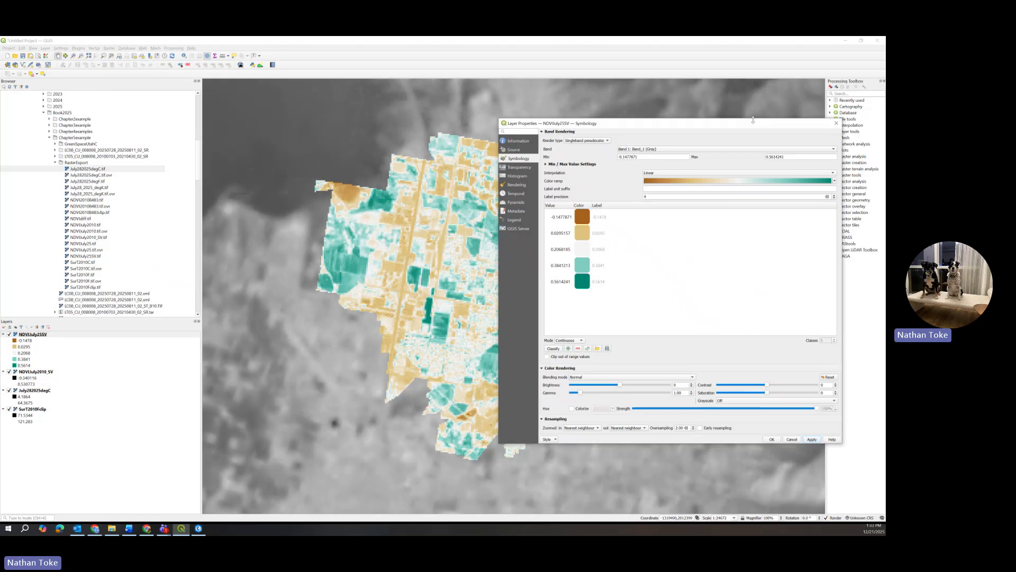
click(836, 123)
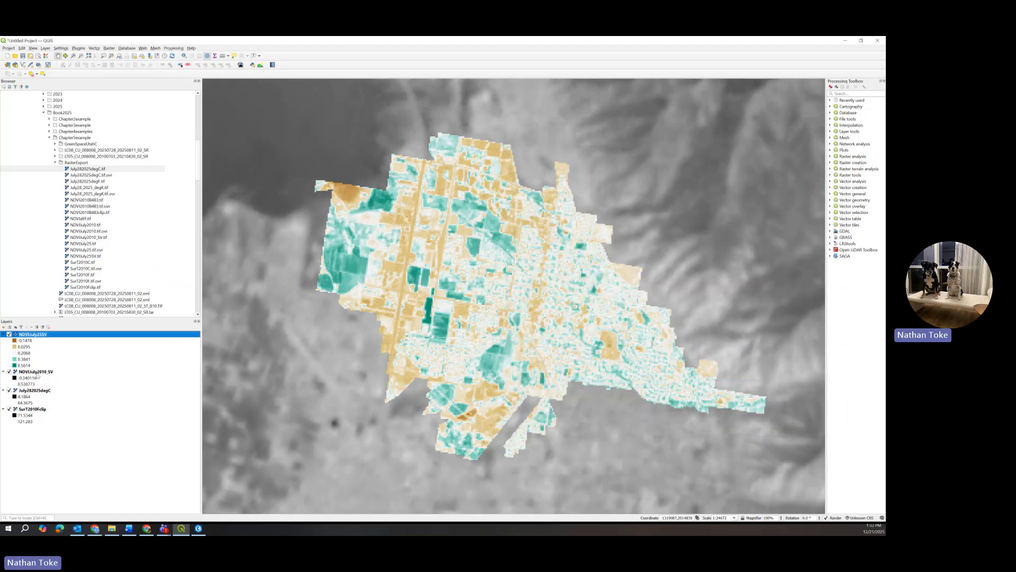
Set the render type of the SurT2010Fclip layer to singleband pseudocolor.
right_click(26, 409)
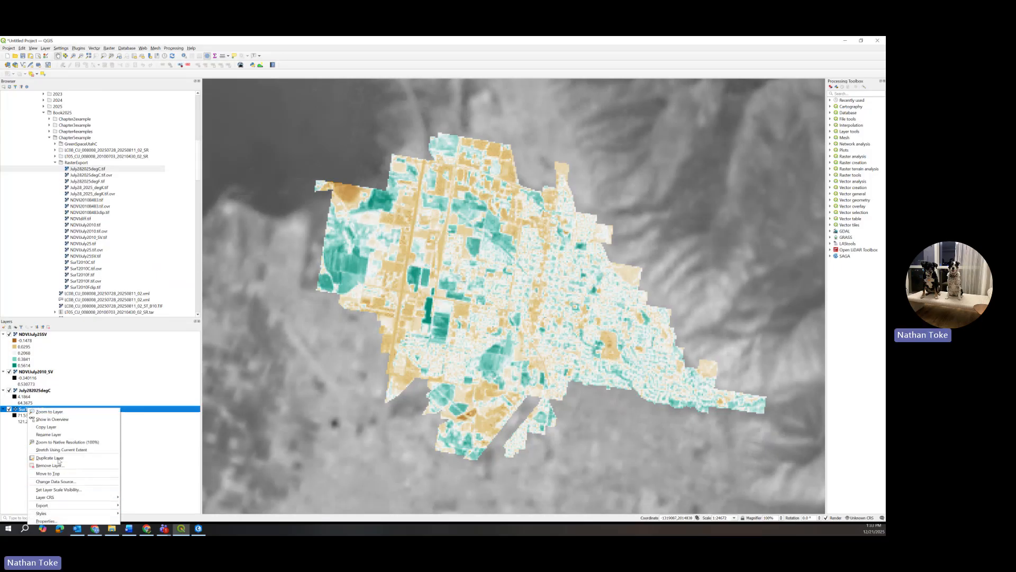
click(54, 522)
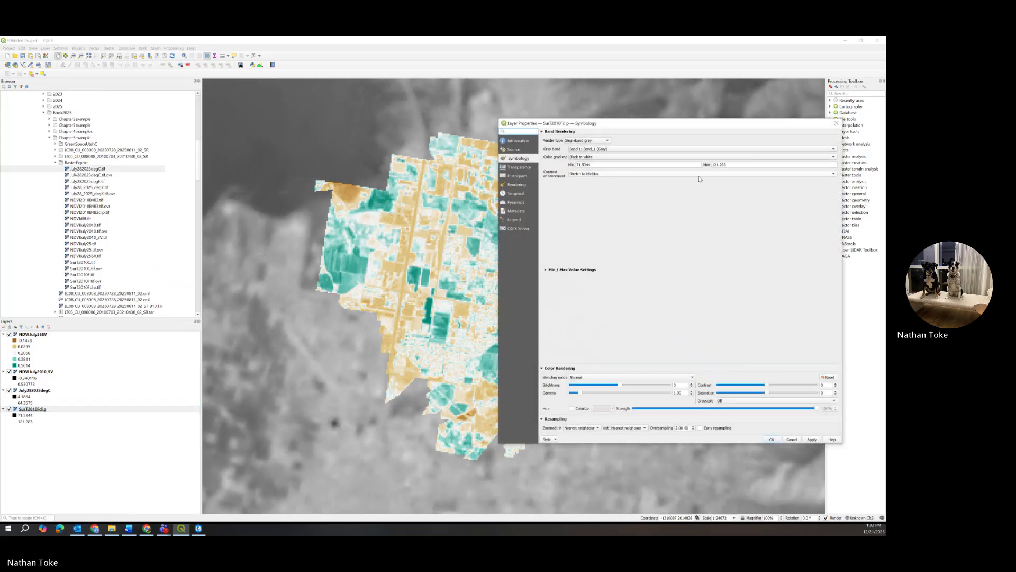
click(586, 141)
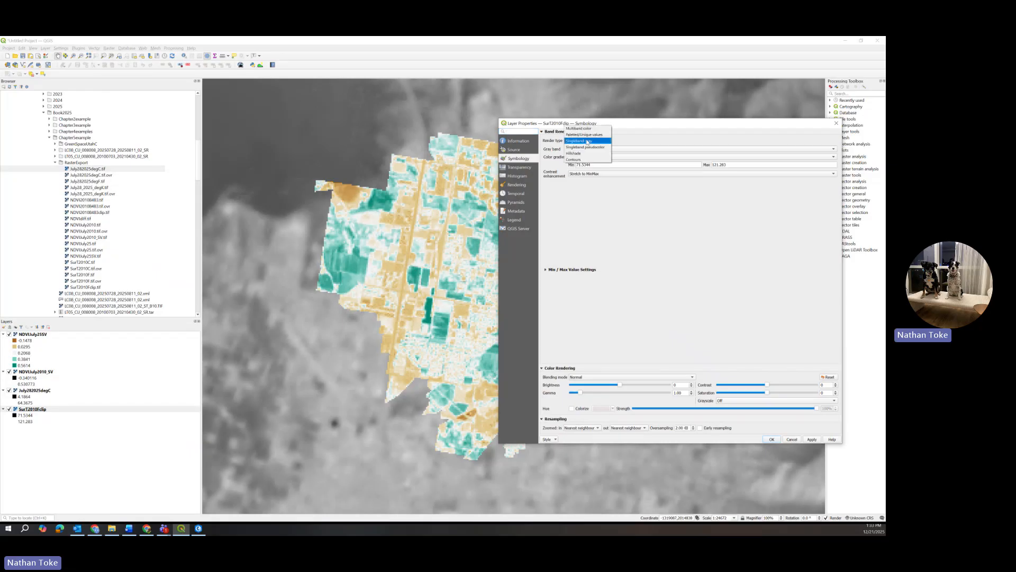
click(587, 147)
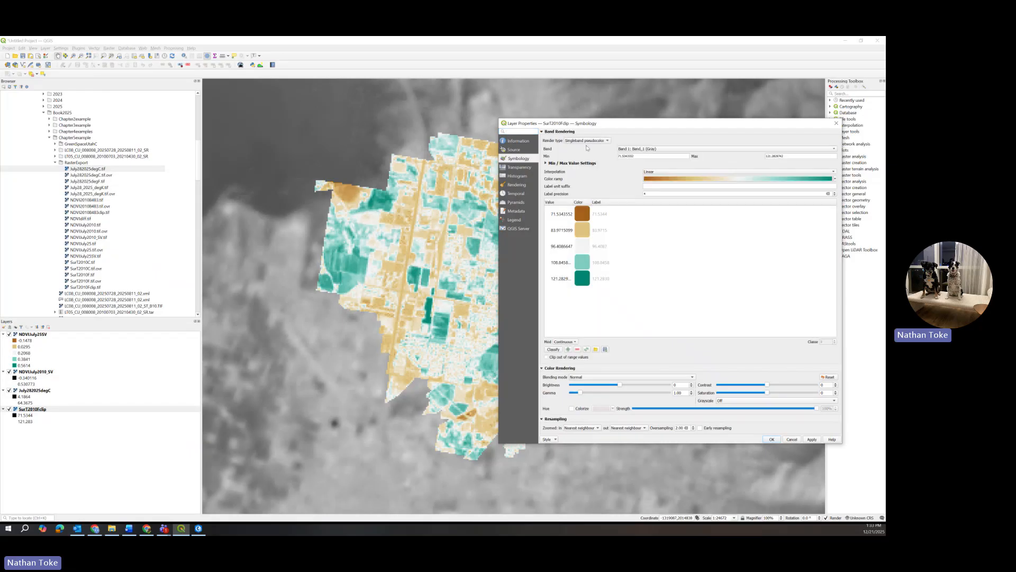
Choose the Spectral color ramp for SurT2010Fclip and invert it so low temperatures are blue and high temperatures red.
click(694, 180)
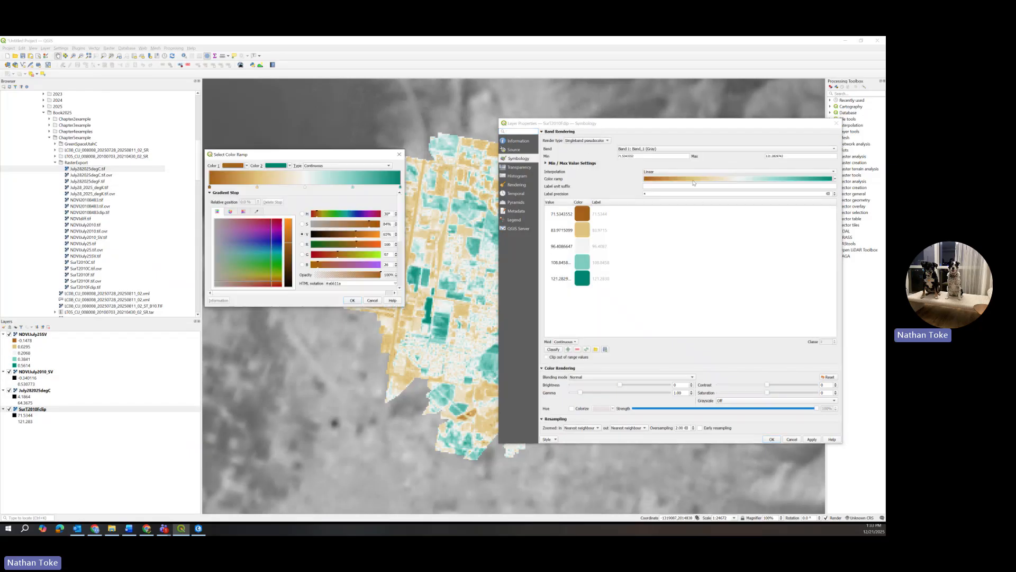
click(399, 154)
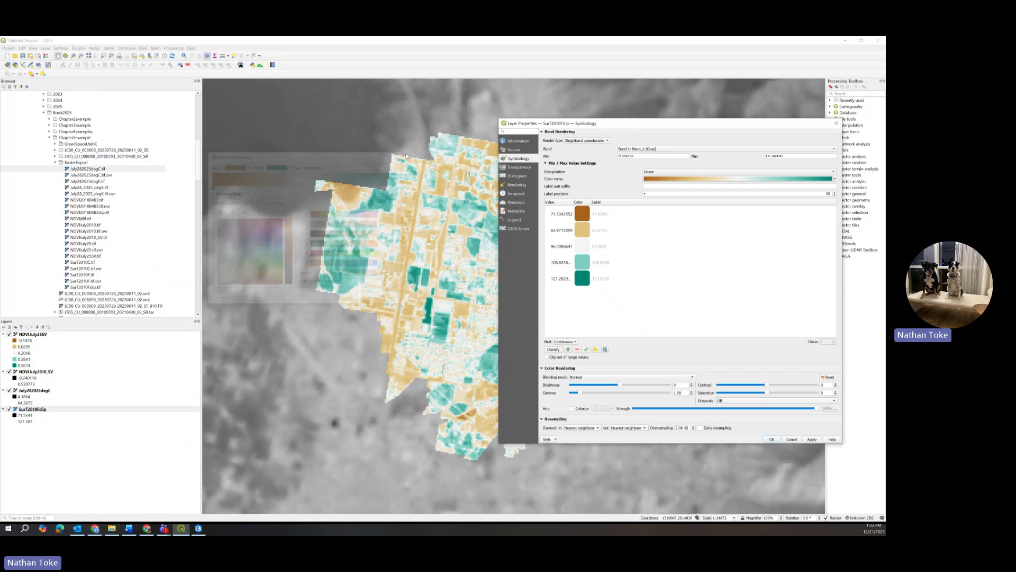
click(835, 179)
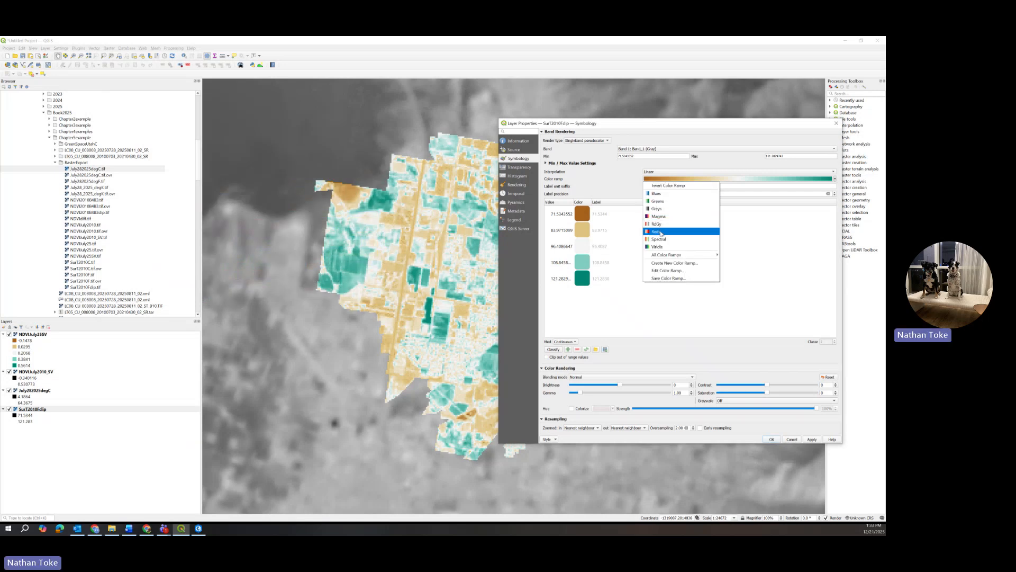
click(660, 240)
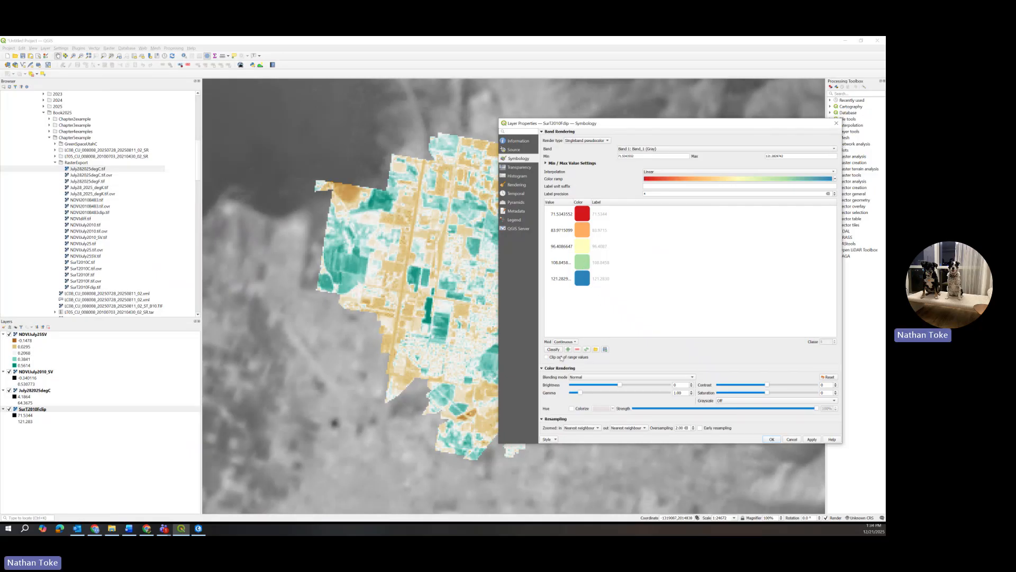
click(570, 342)
click(570, 342)
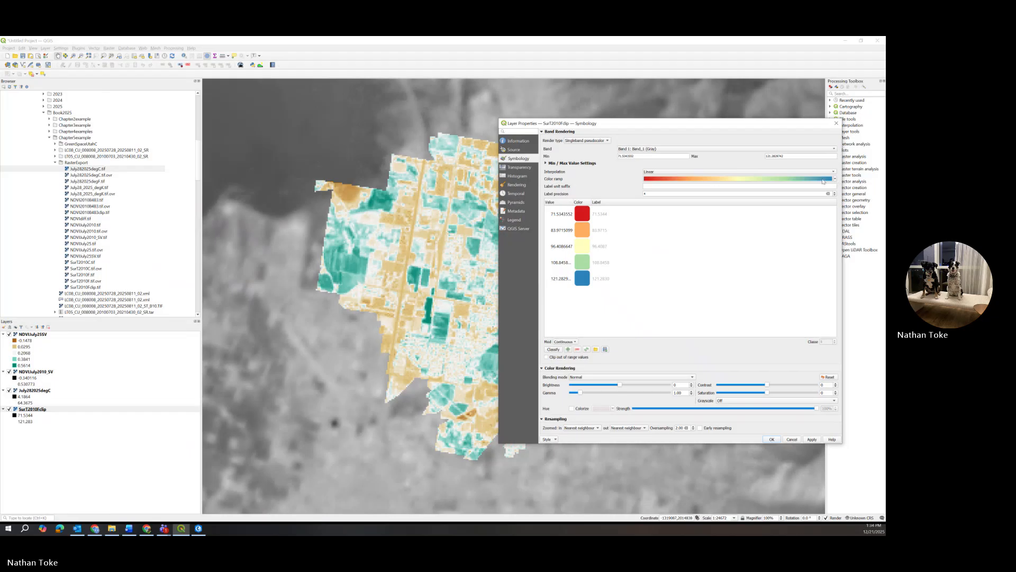
click(812, 181)
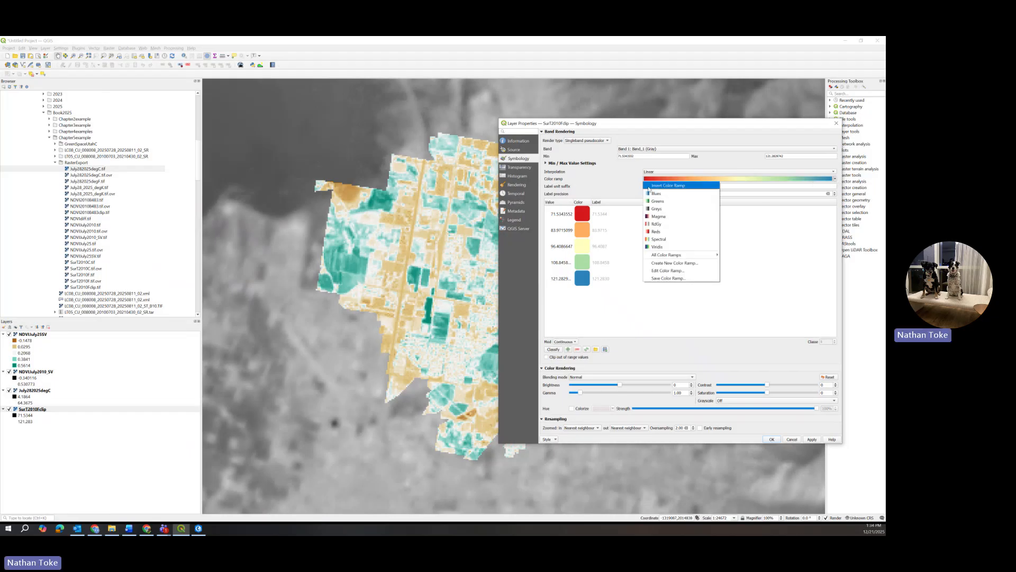
click(654, 186)
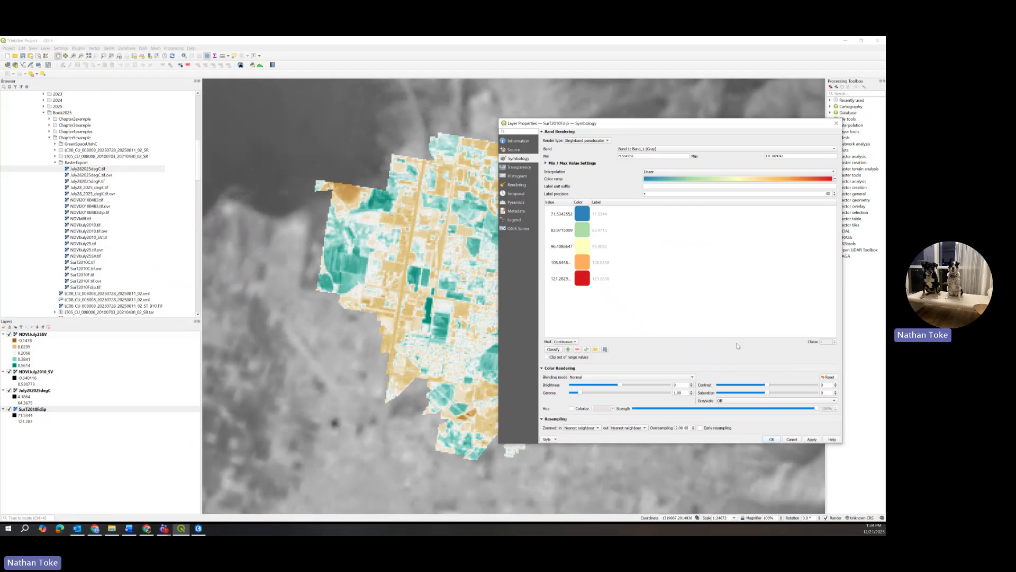
Apply the SurT2010Fclip styling and hide the layers above it to view it, switching only NDVIJuly25SV back on.
click(812, 440)
click(811, 440)
click(774, 439)
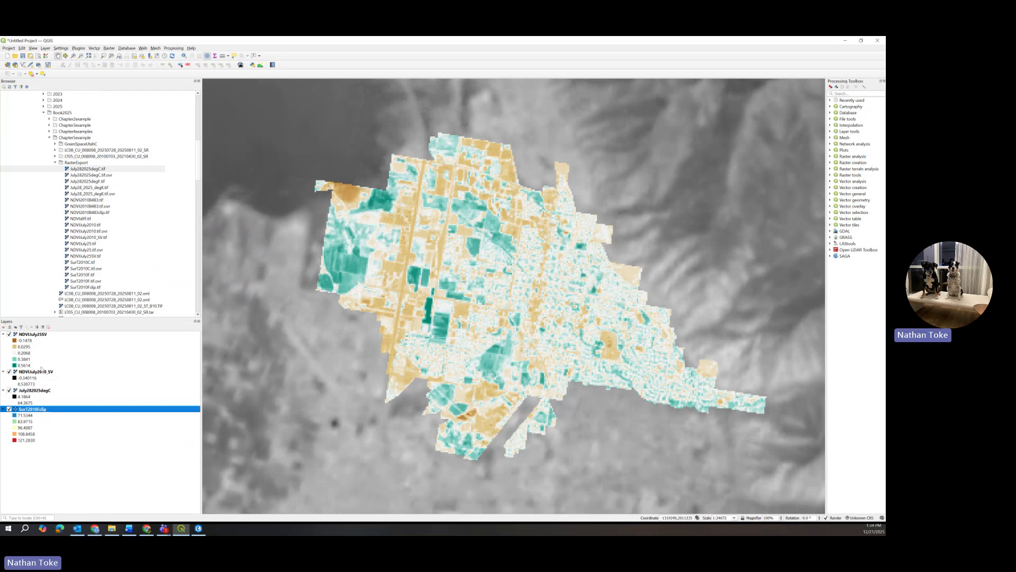
click(9, 371)
click(9, 390)
click(9, 335)
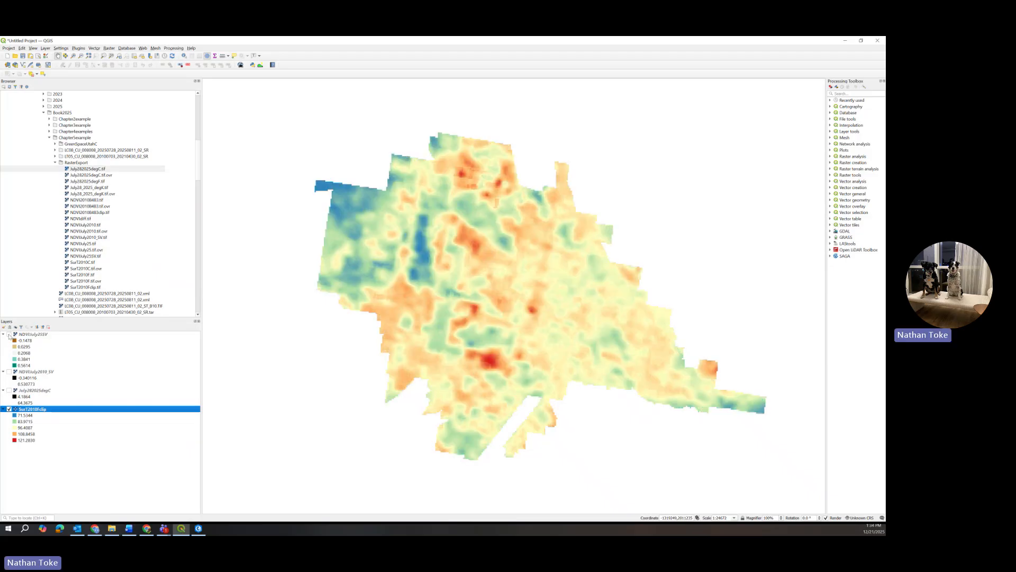
click(9, 334)
Render the July282025degC layer as singleband pseudocolor with the Spectral ramp inverted, so low temperatures are blue and high ones red.
right_click(25, 390)
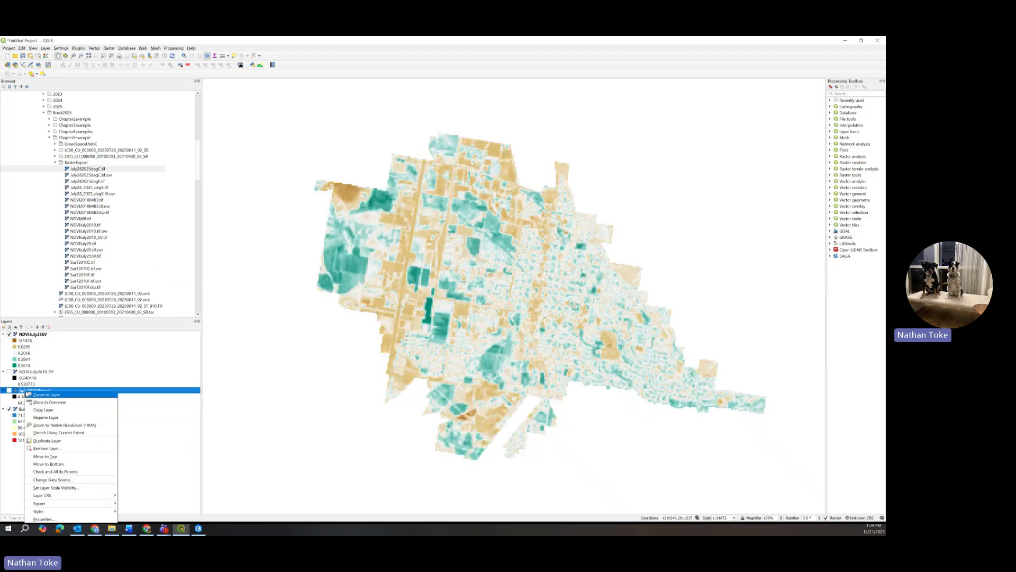
click(43, 519)
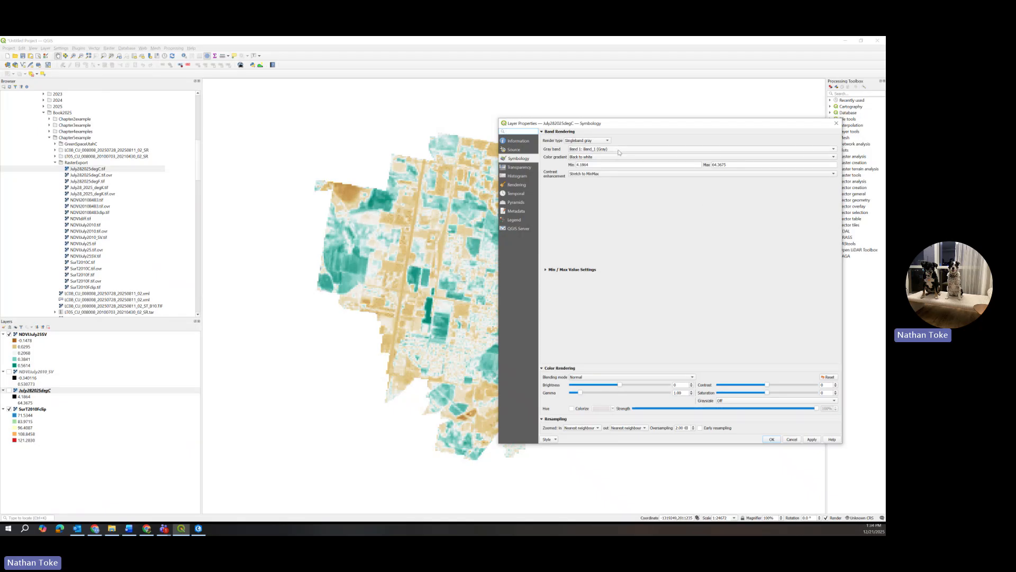
click(588, 140)
click(591, 148)
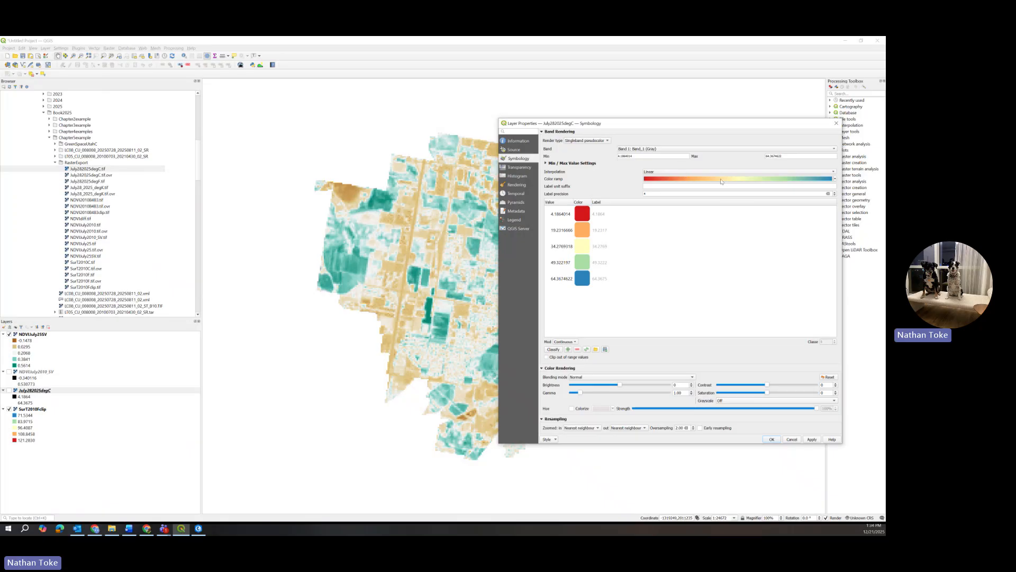
click(723, 182)
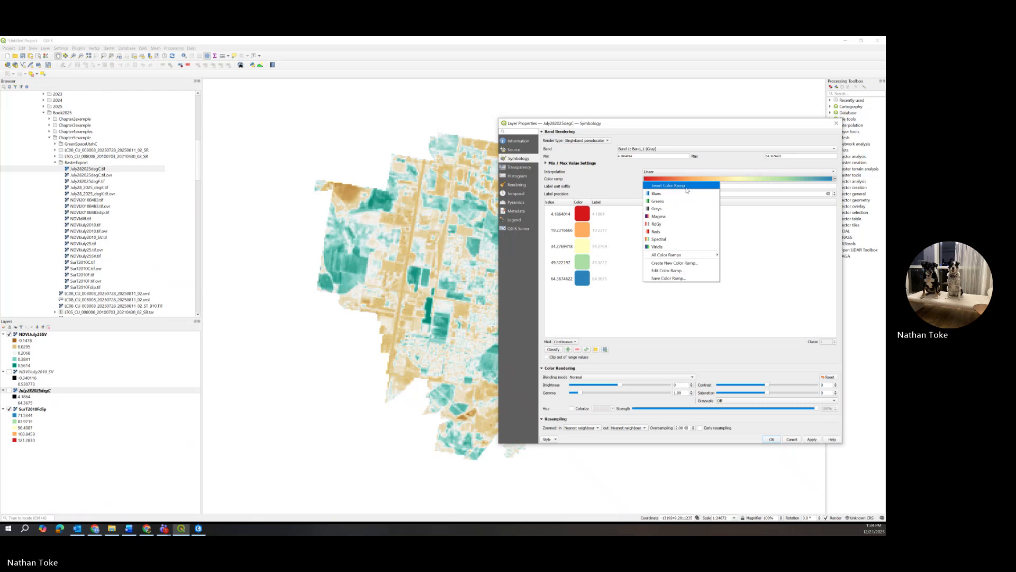
click(687, 186)
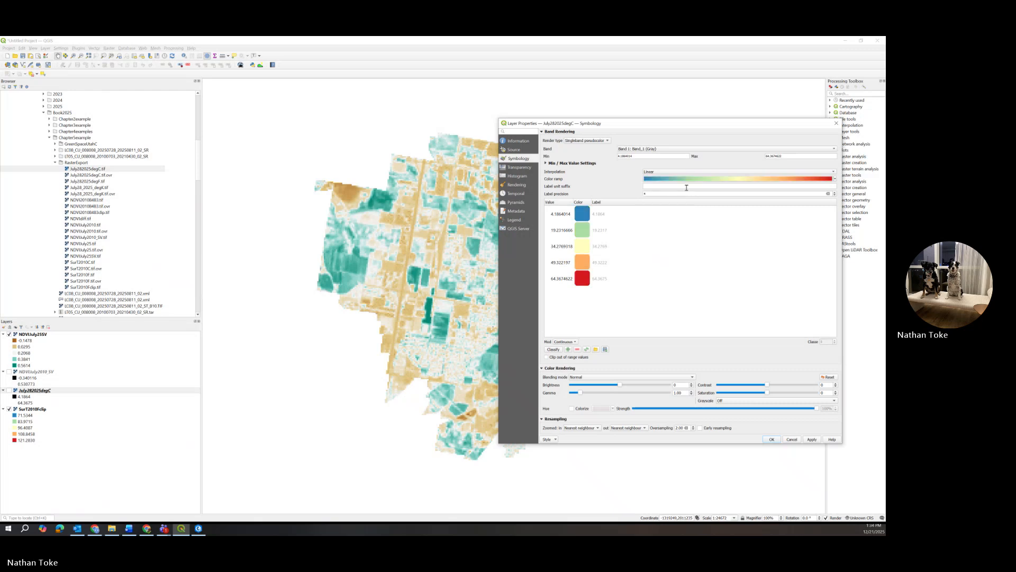
click(771, 440)
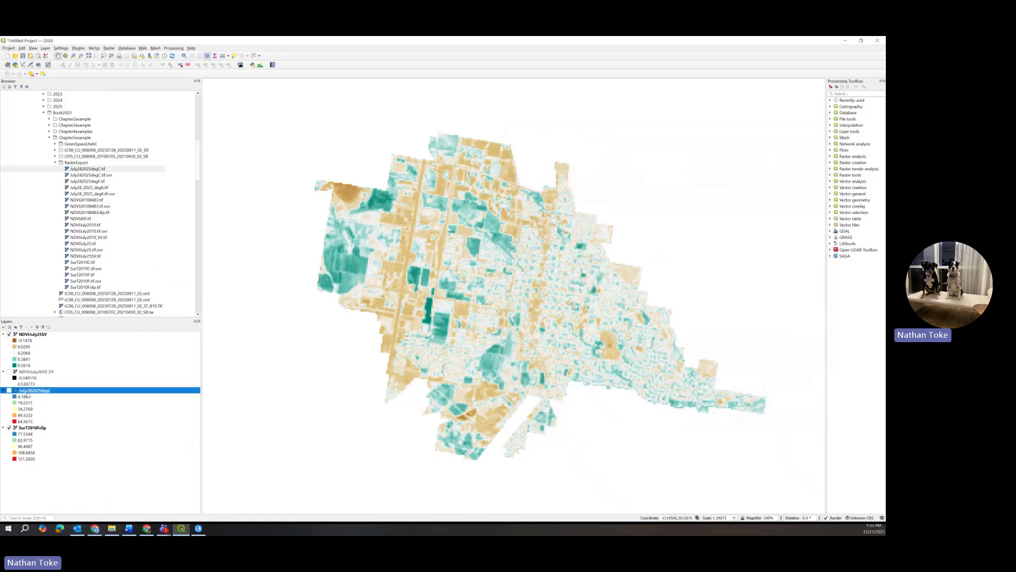
Show the July282025degC layer and inspect its temperature pattern around the lake and the clipped city area.
click(8, 390)
scroll(299, 312, down, 2)
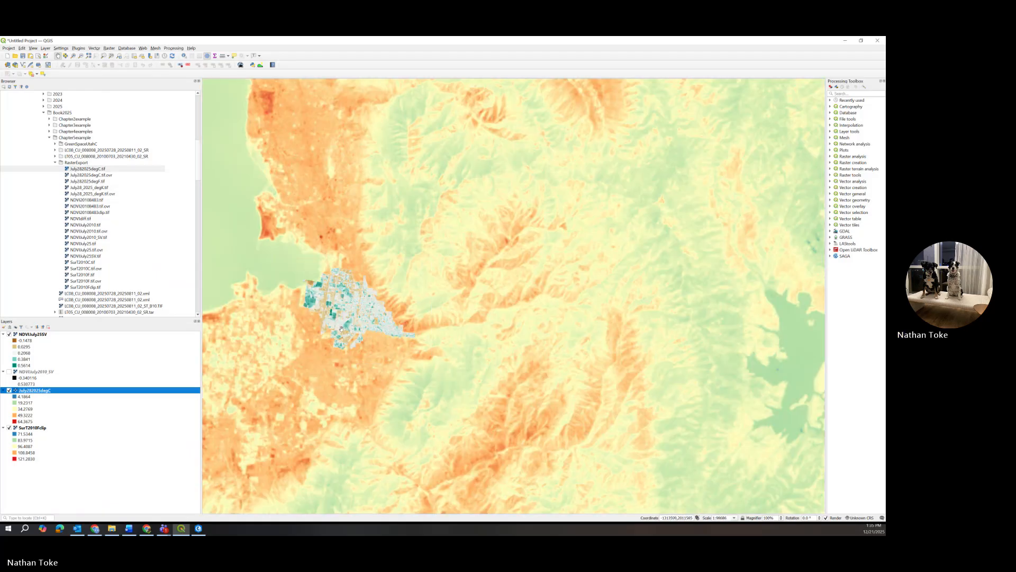
drag(299, 313, 440, 282)
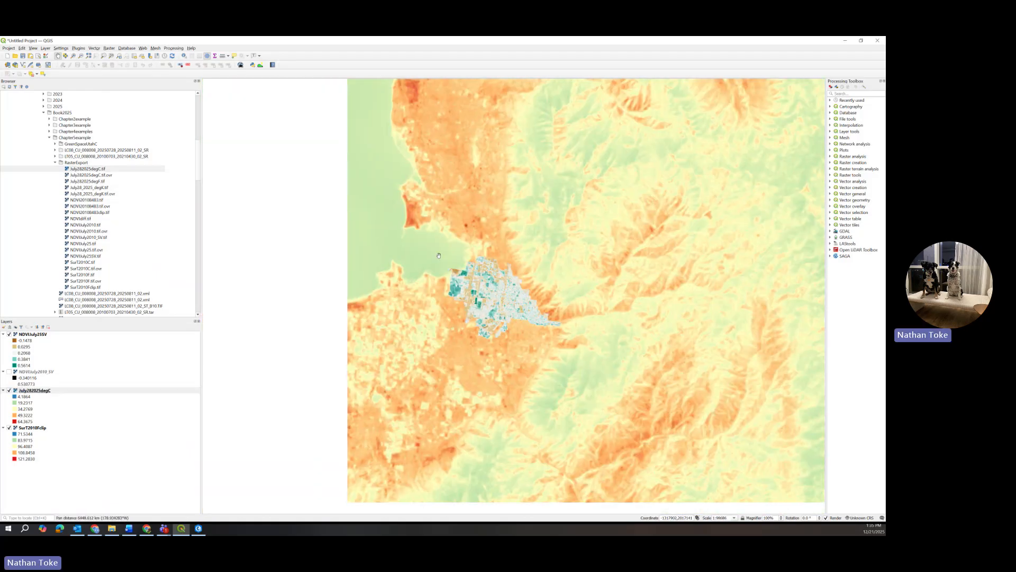
drag(269, 177, 363, 209)
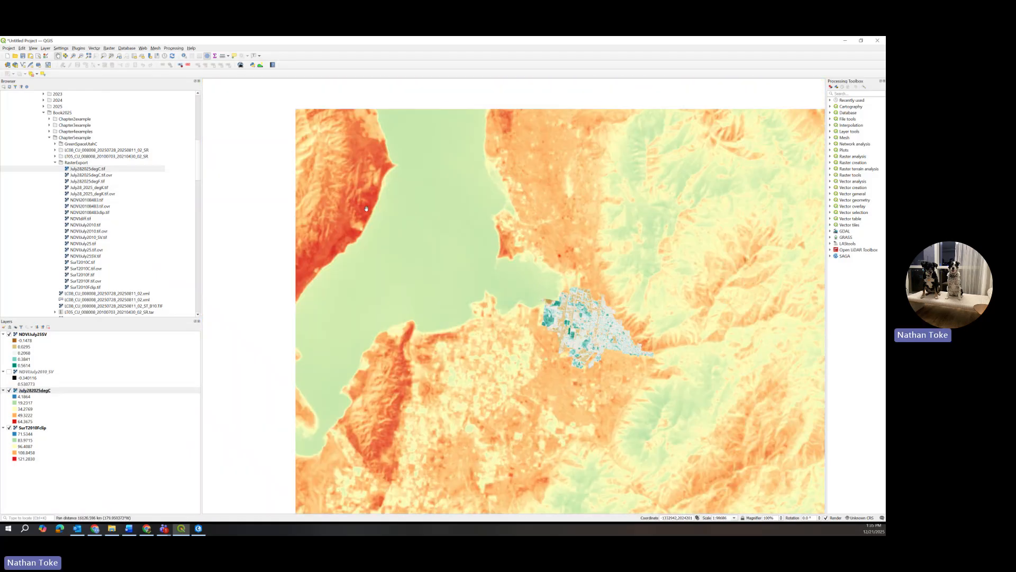
scroll(580, 331, up, 1)
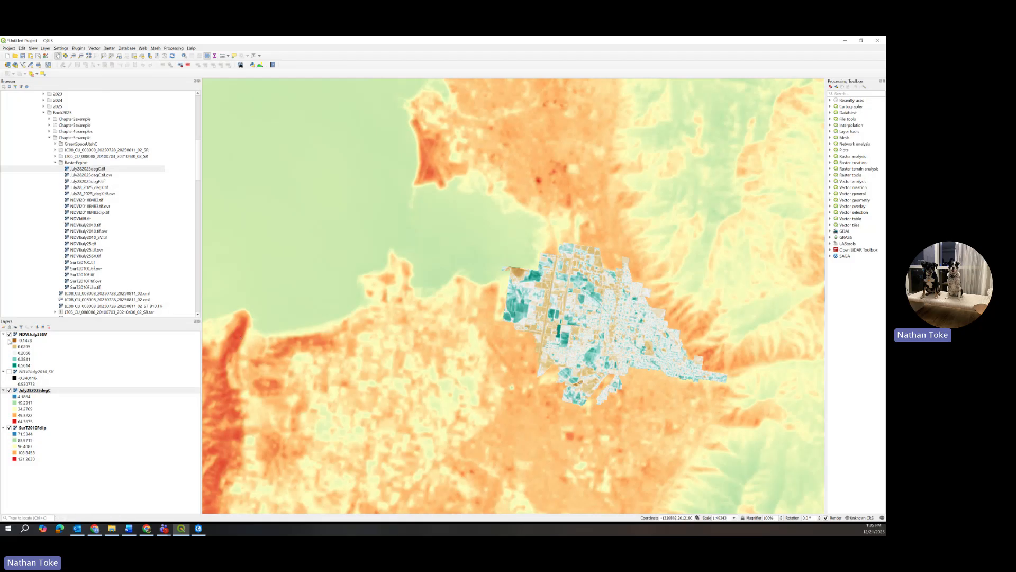
Show NDVIJuly2010_SV in place of NDVIJuly25SV and set its render type to singleband pseudocolor.
click(8, 372)
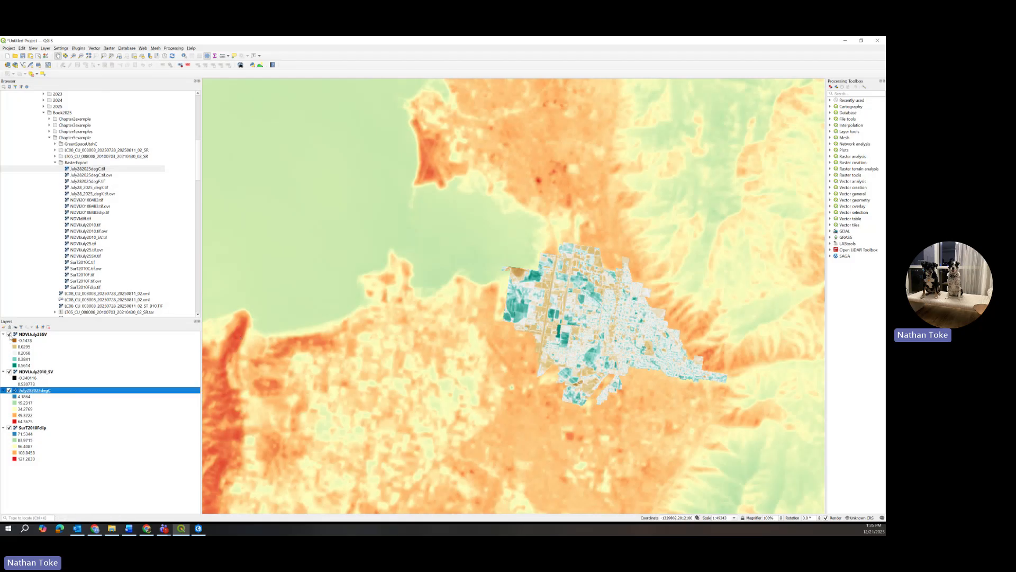
click(9, 334)
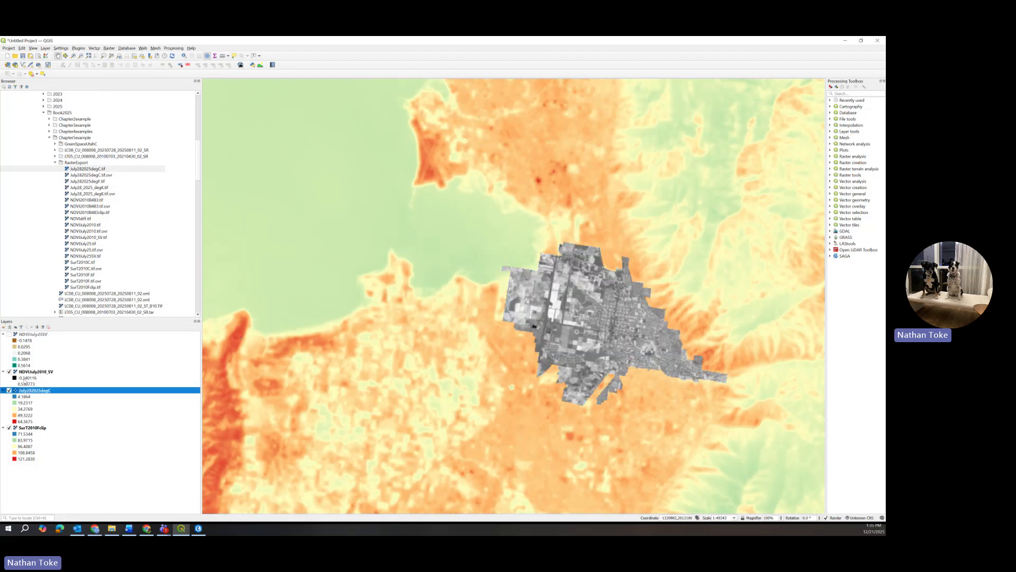
right_click(32, 371)
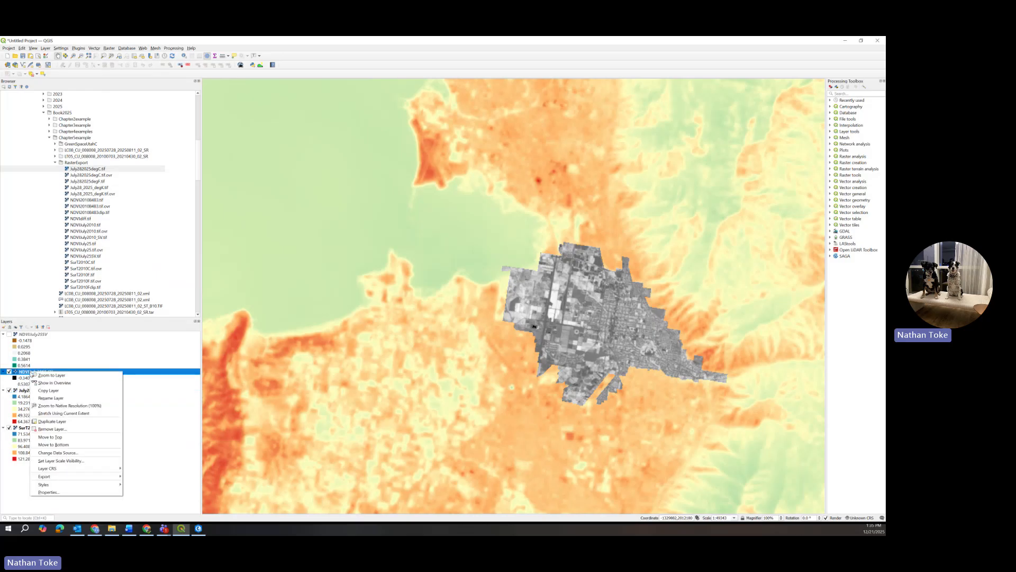
click(69, 493)
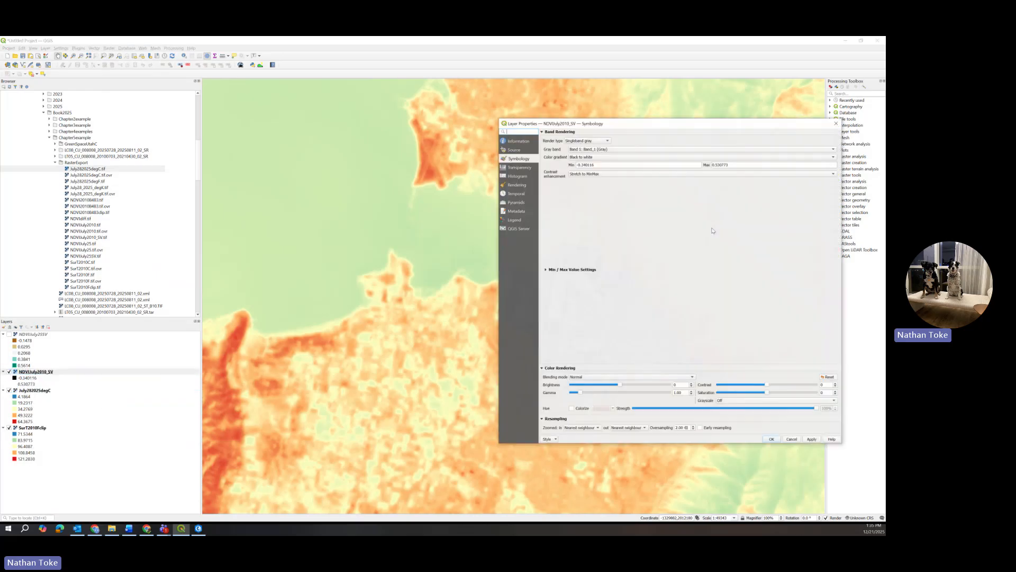
click(619, 158)
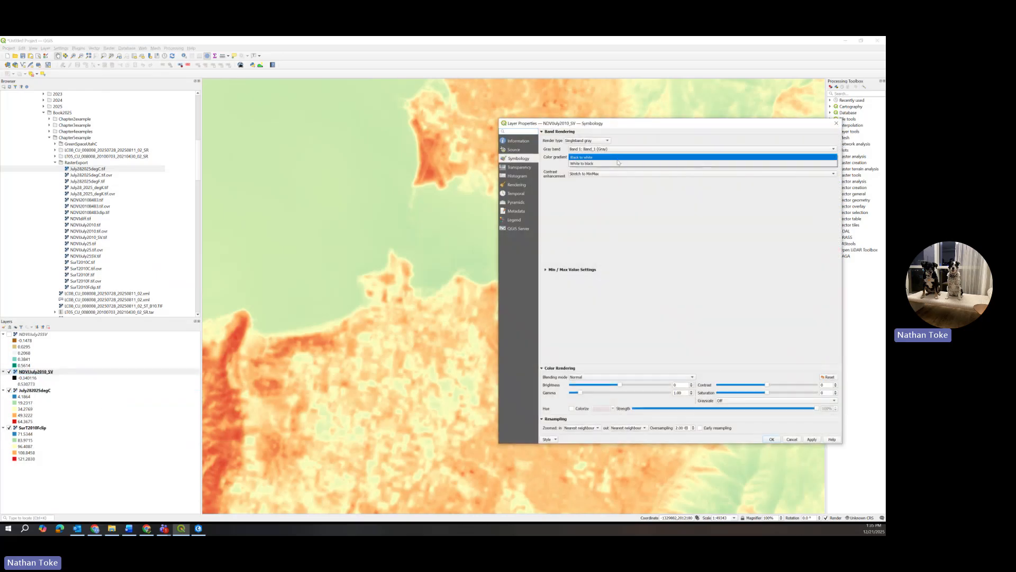
click(619, 157)
click(606, 142)
click(601, 149)
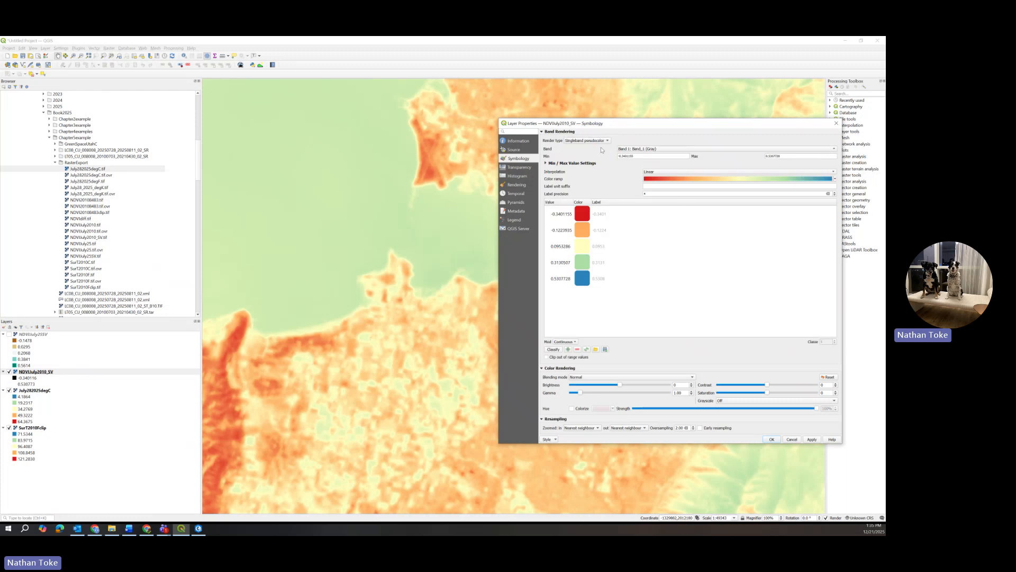
Apply the RdYlGn color ramp to the NDVIJuly2010_SV layer.
click(835, 179)
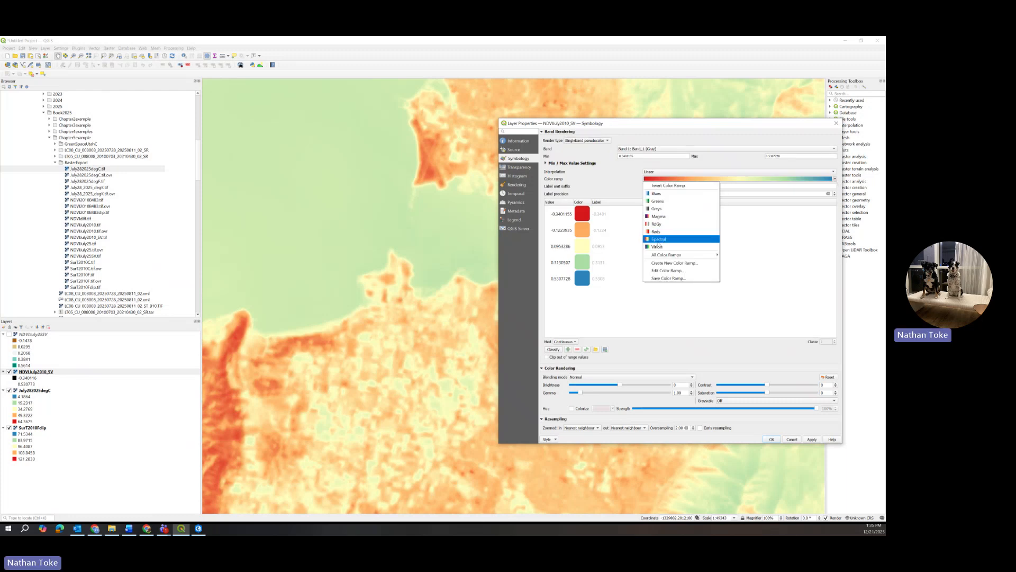
click(657, 241)
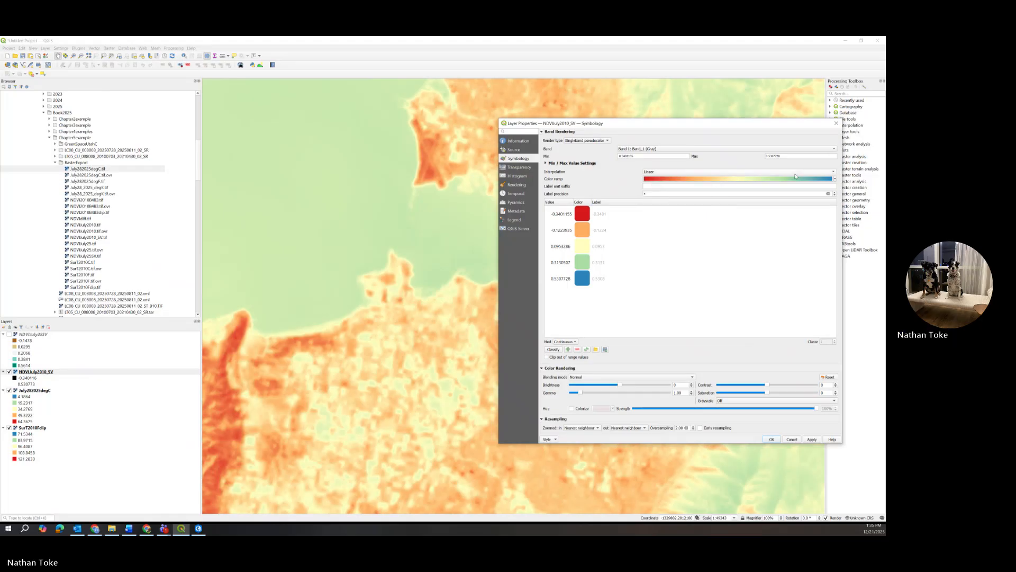
click(835, 178)
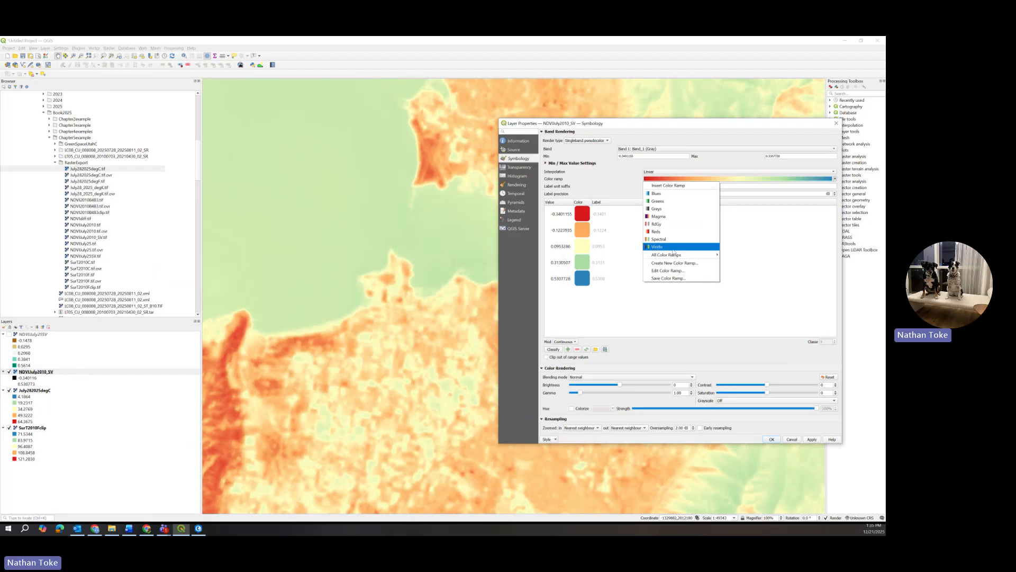
mouse_move(672, 255)
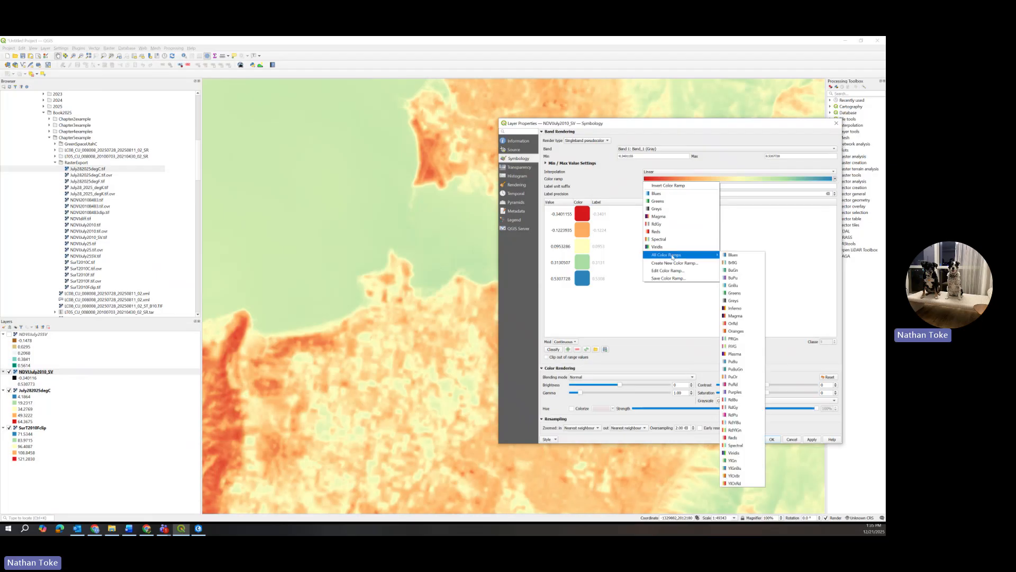
click(737, 430)
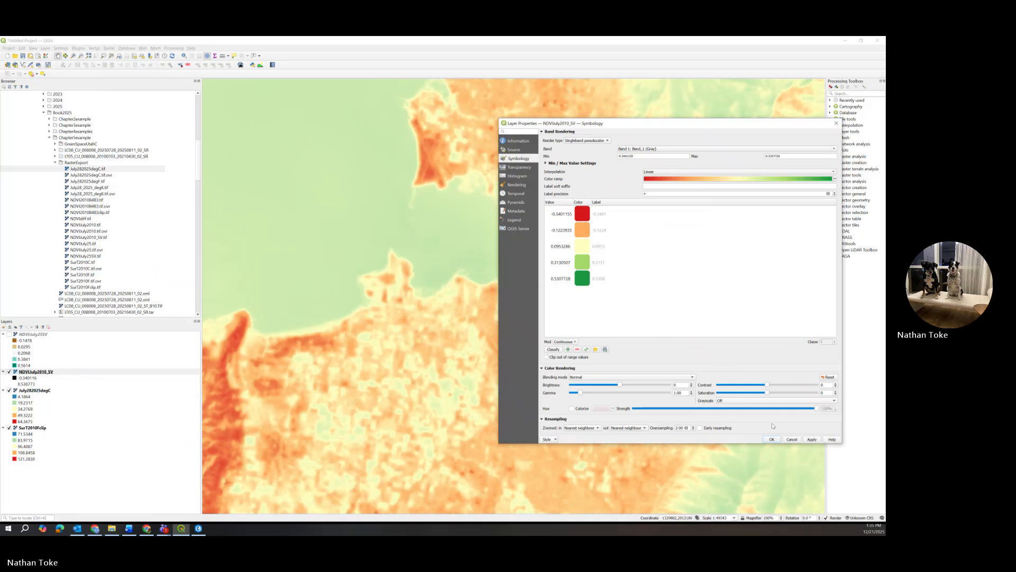
click(810, 441)
click(773, 439)
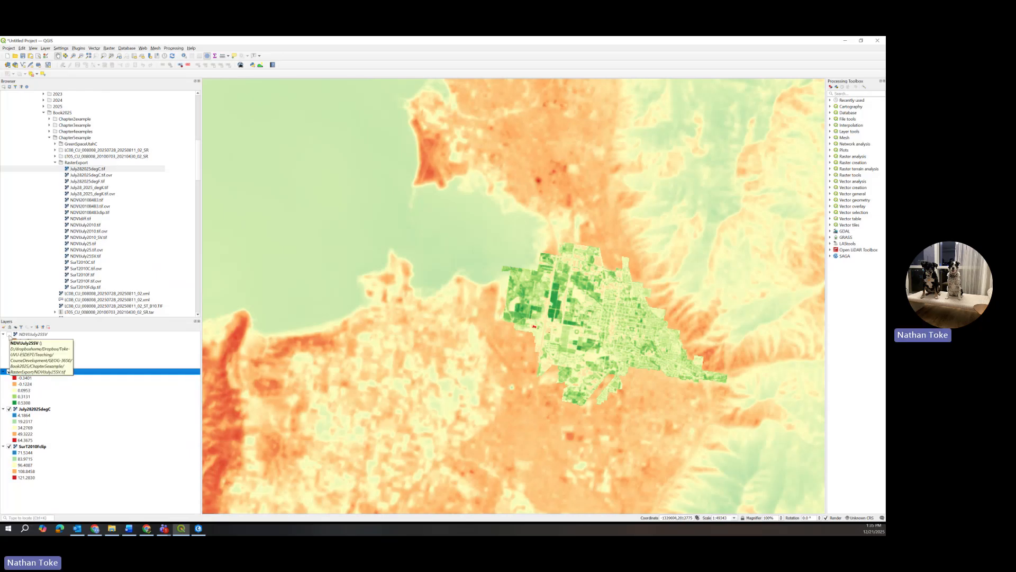
Compare the 2010 and 2025 NDVI rasters by repeatedly switching NDVIJuly25SV on and off over NDVIJuly2010_SV.
scroll(614, 371, up, 2)
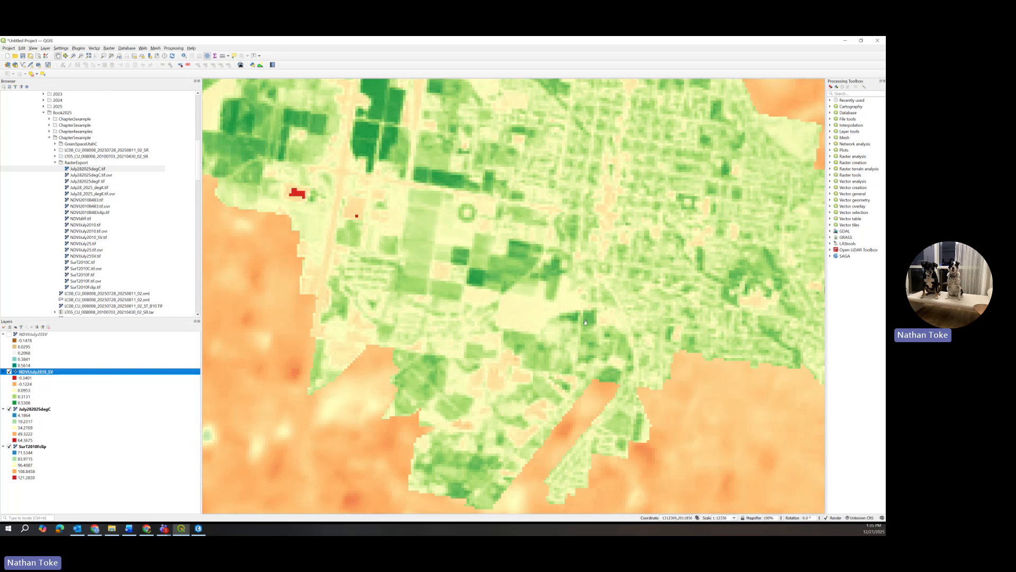
scroll(586, 322, down, 1)
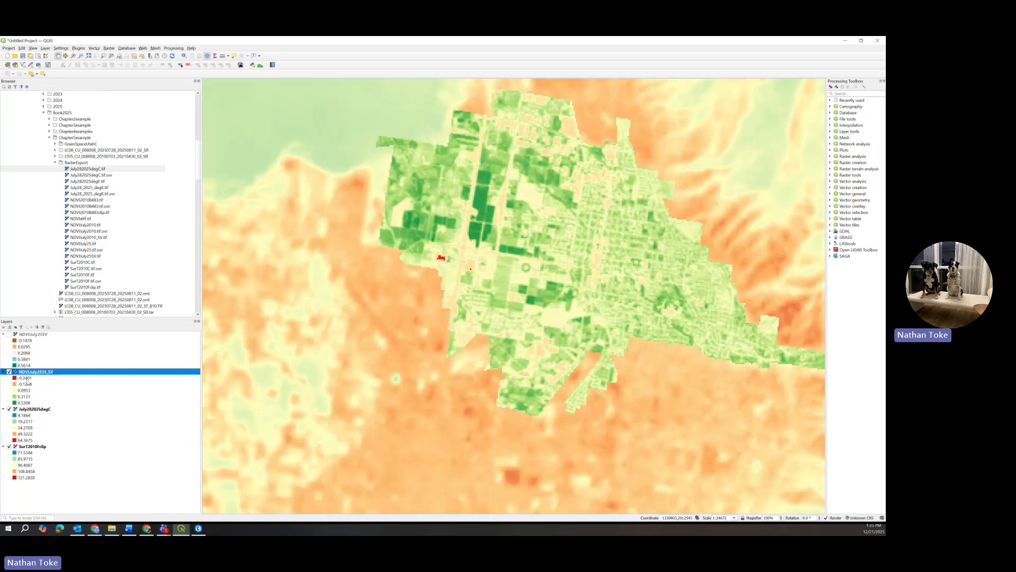
click(9, 335)
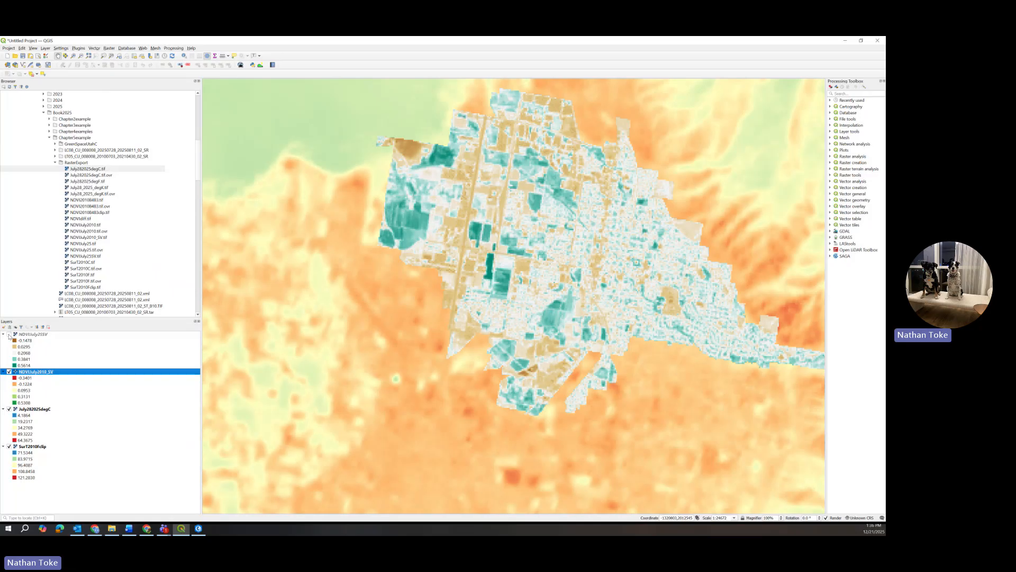
click(9, 335)
click(9, 335)
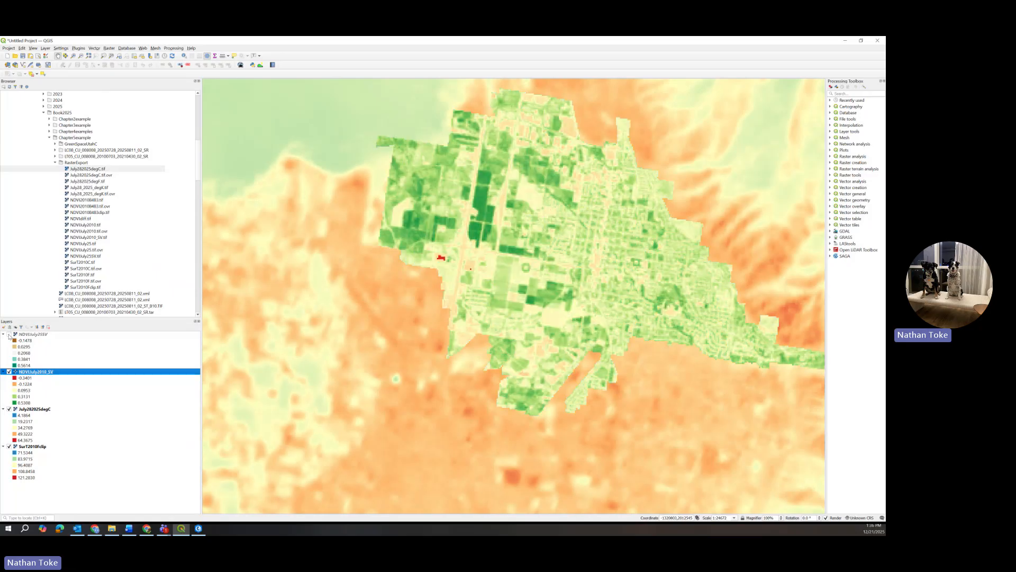
click(9, 334)
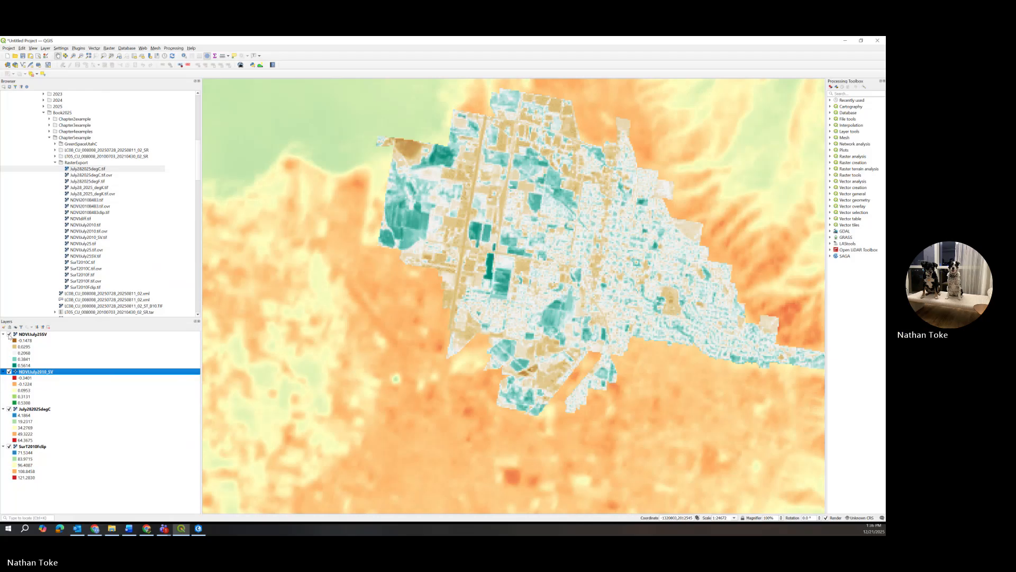
click(9, 334)
click(9, 335)
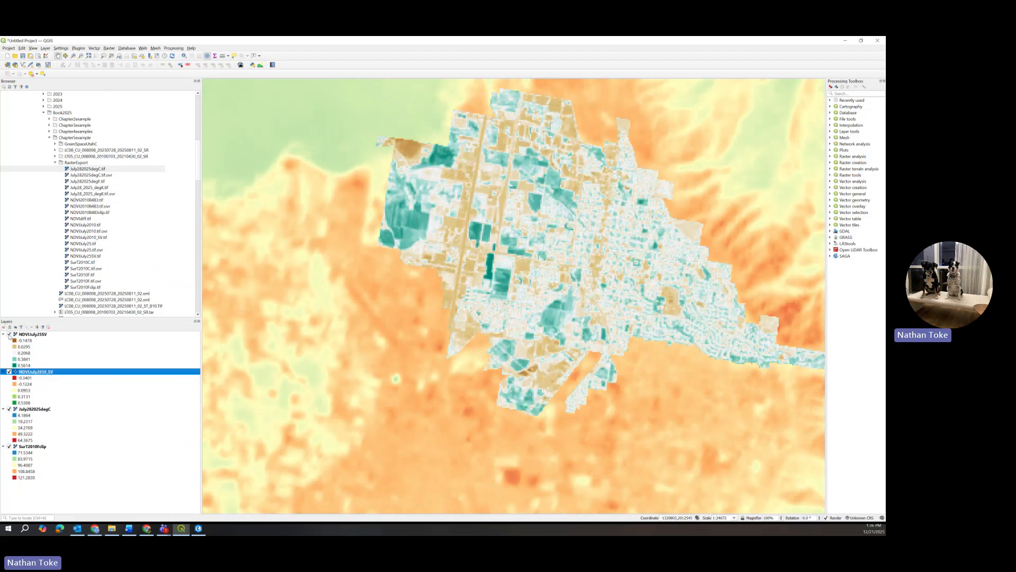
click(9, 334)
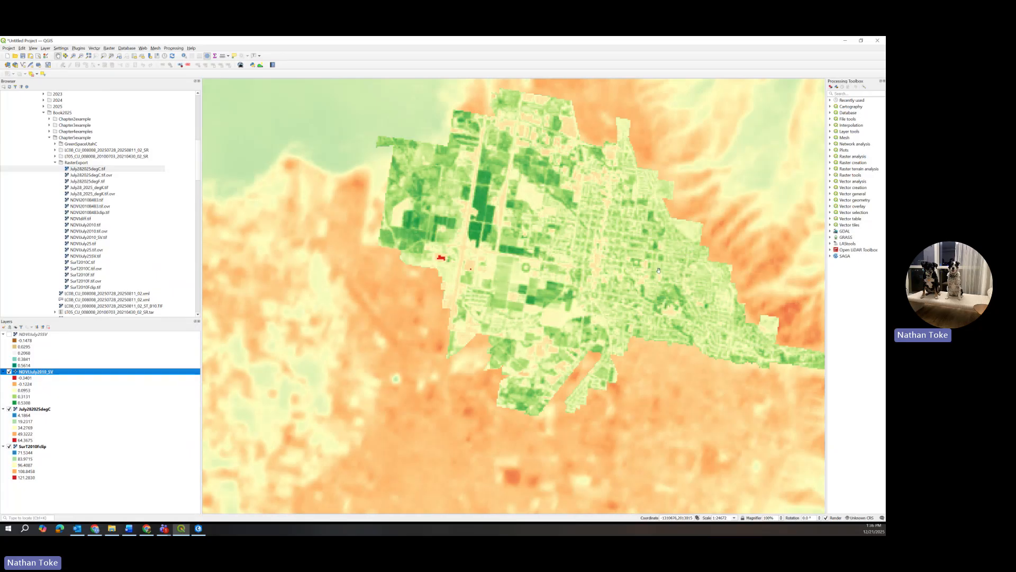
scroll(360, 261, down, 1)
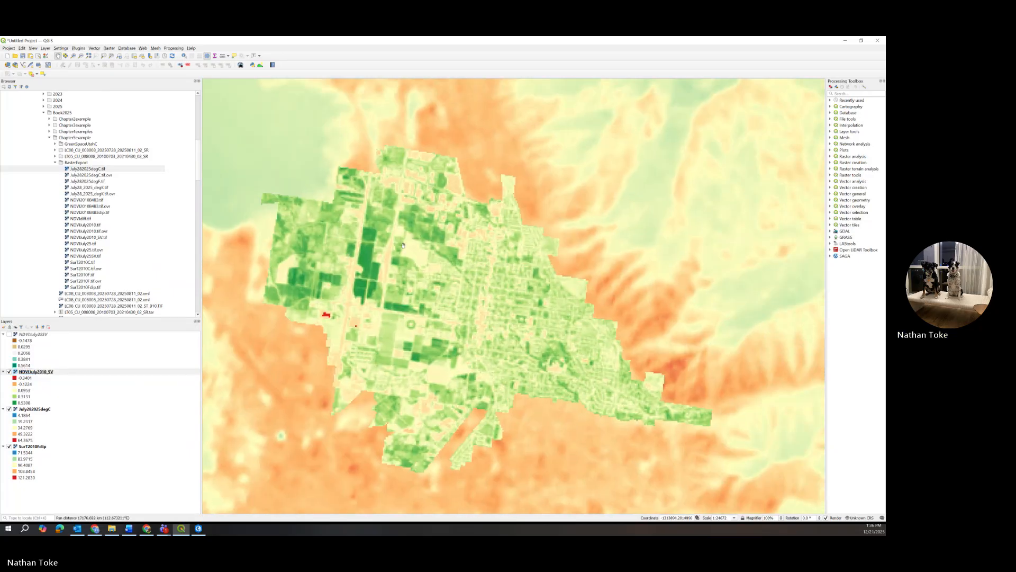
scroll(358, 261, down, 1)
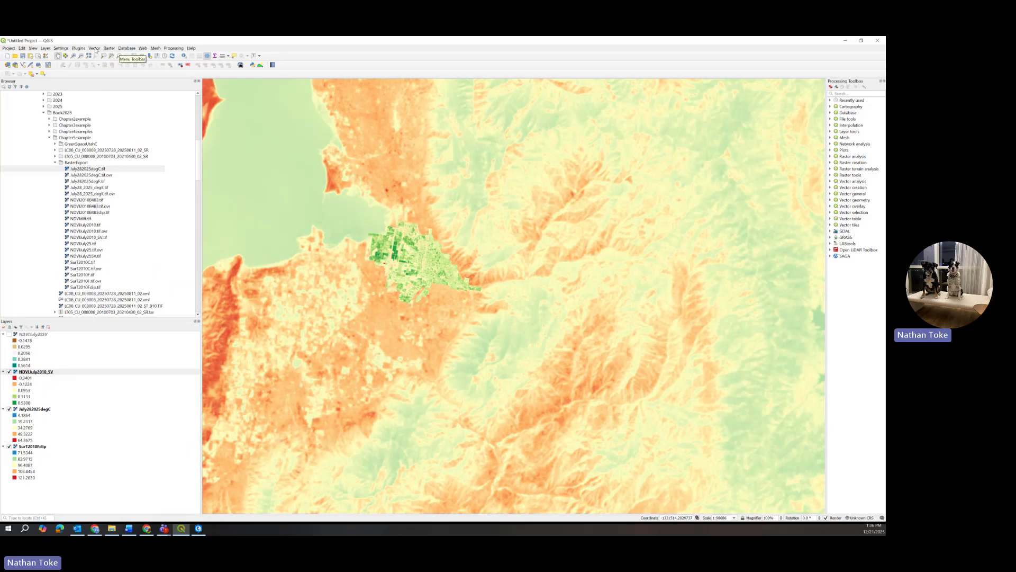
Review the list of installed plugins, including the Profile tool, and close the plugin manager.
click(78, 48)
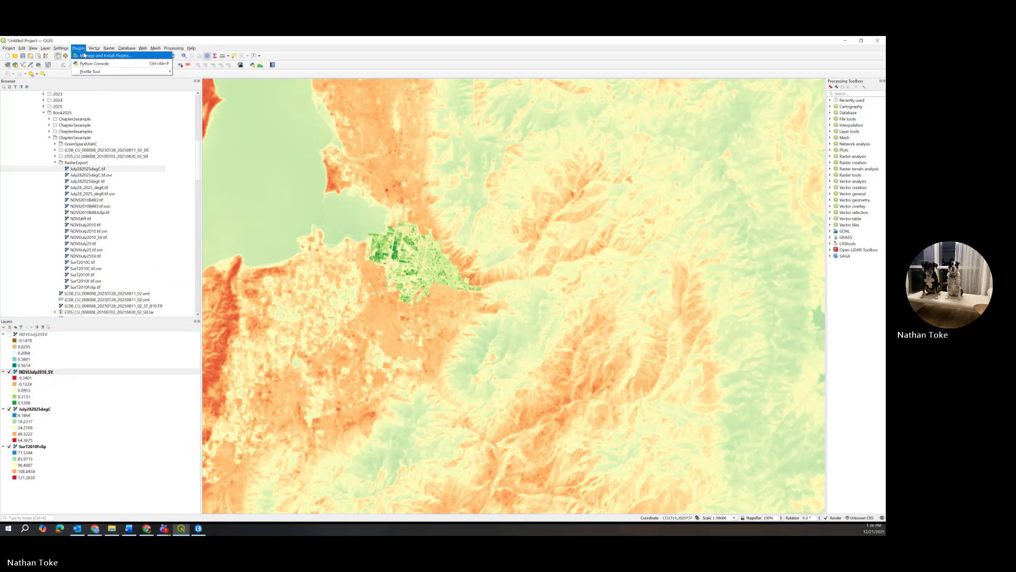
mouse_move(82, 73)
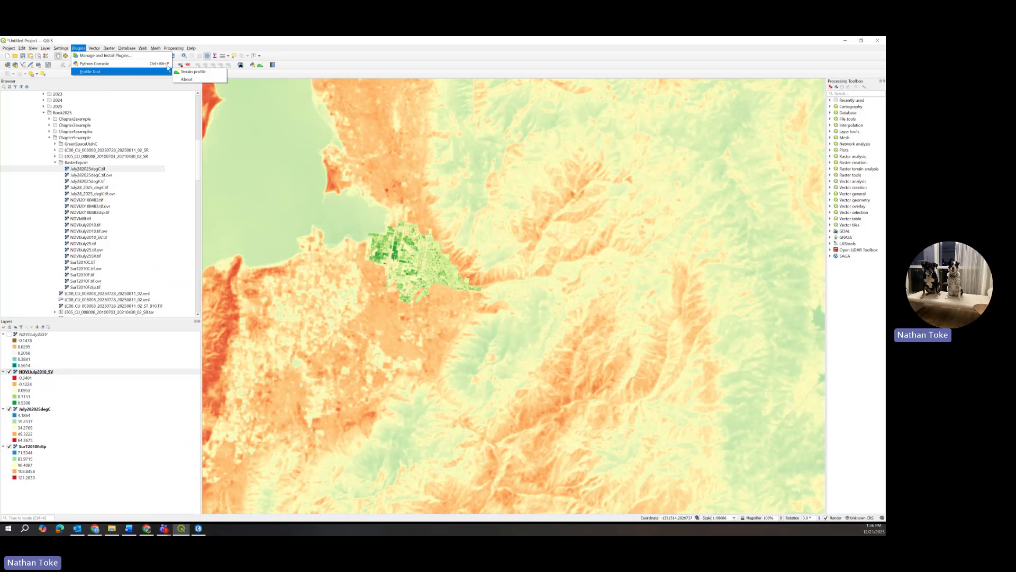
click(111, 56)
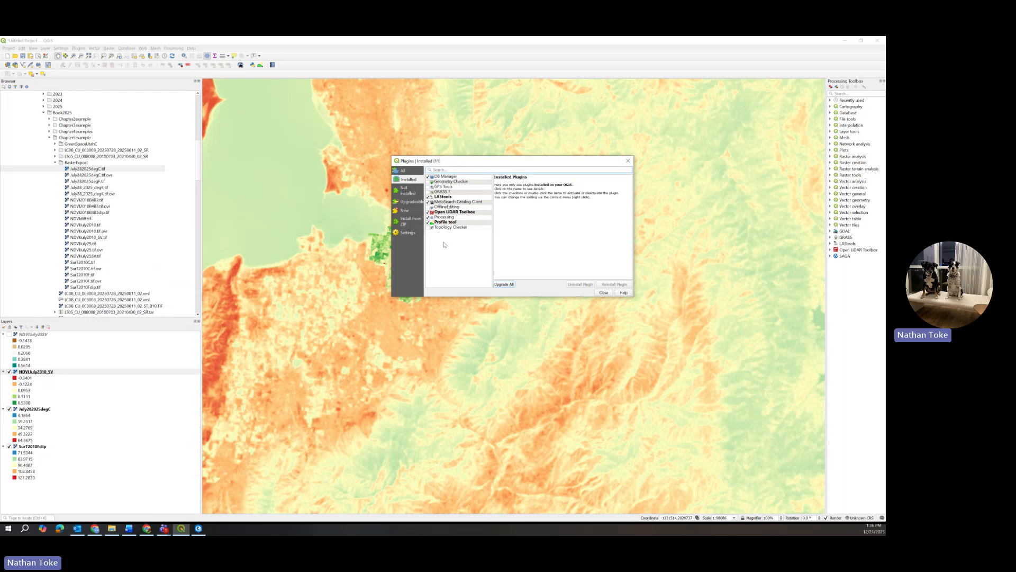
click(603, 293)
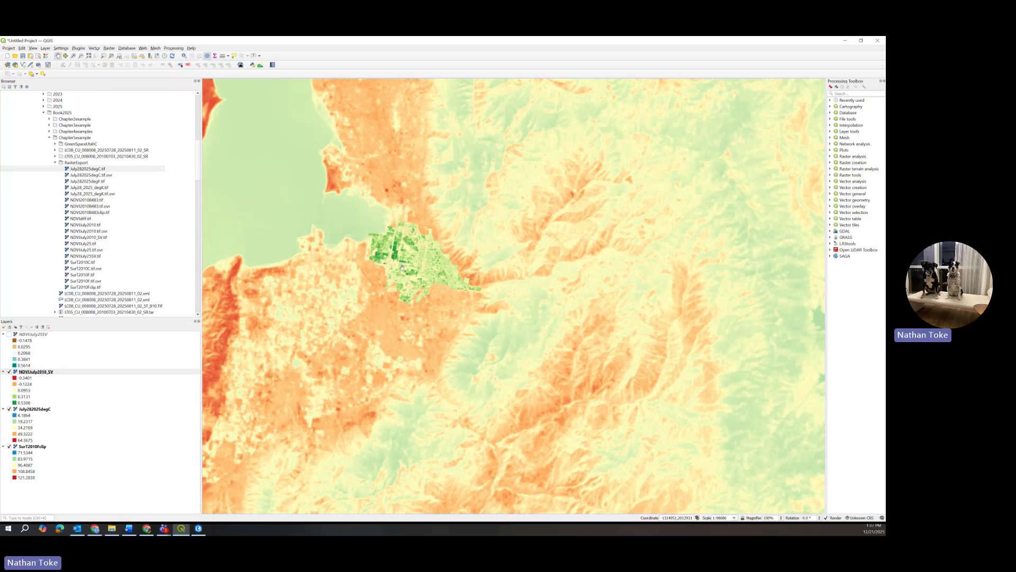
Start the Terrain profile tool, draw a profile line across the northern part of the clipped city area, and add NDVIJuly2010_SV to the profile.
click(260, 65)
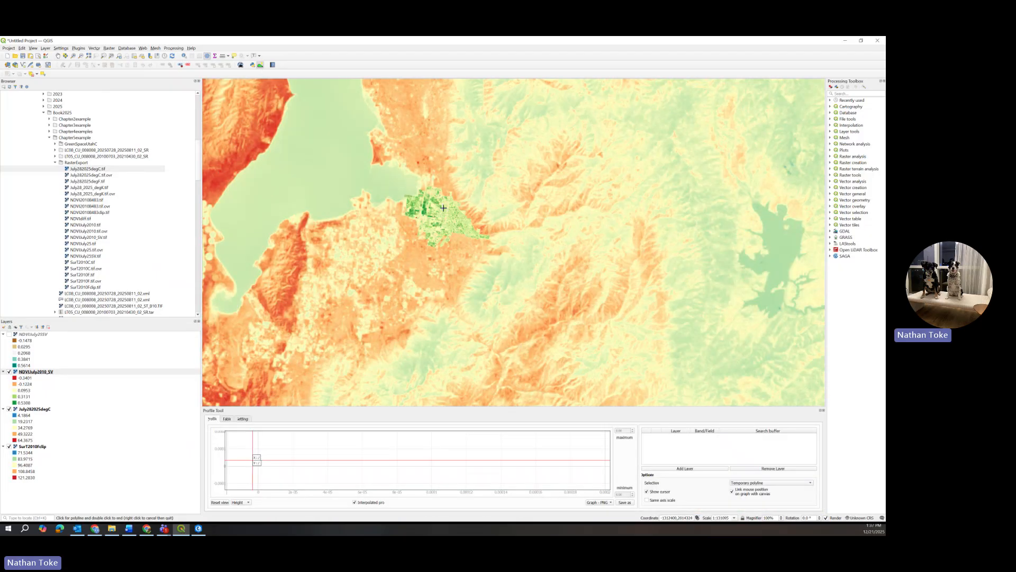
scroll(420, 211, up, 1)
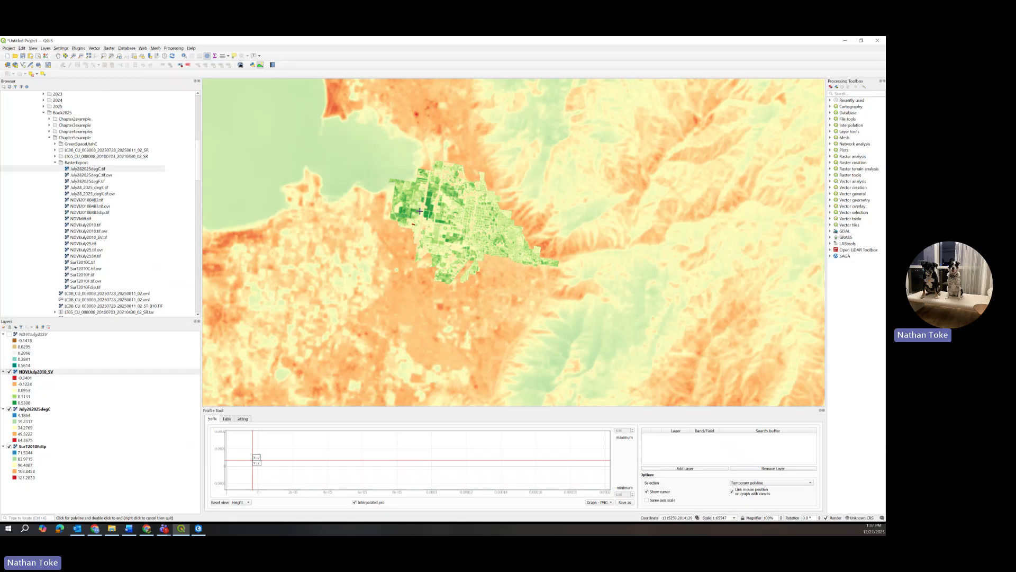
click(400, 192)
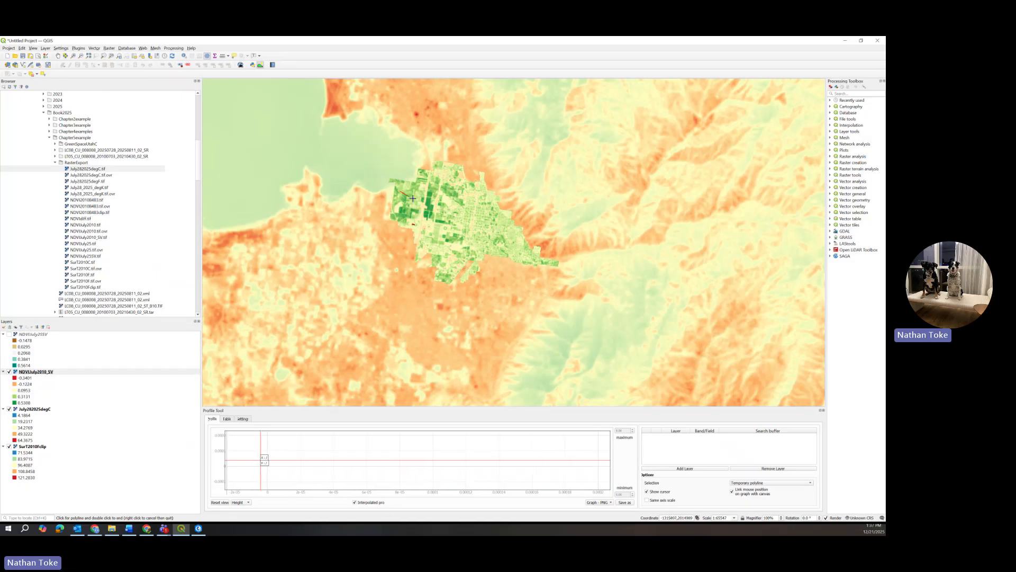
double_click(498, 206)
click(695, 469)
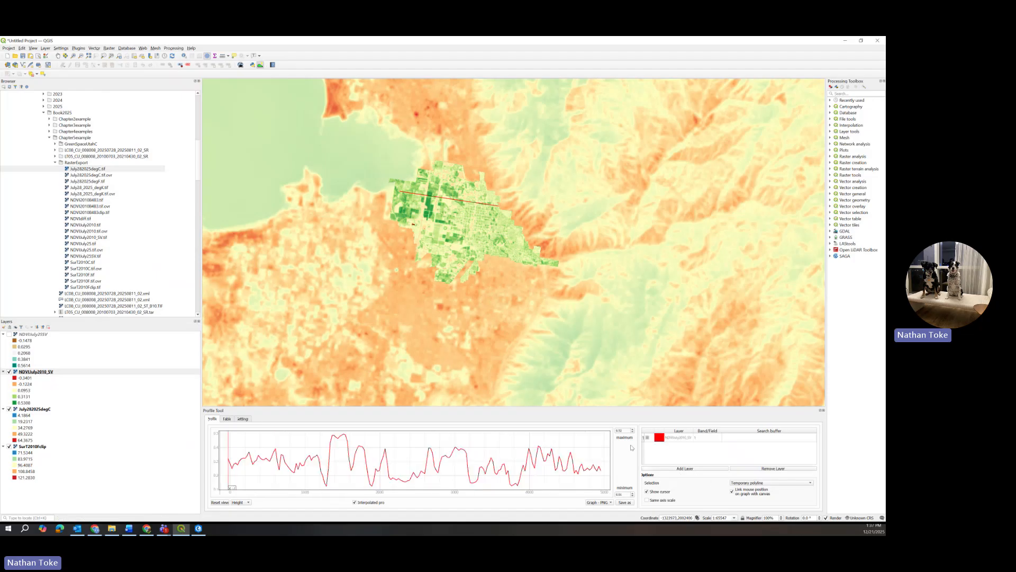
Change the NDVIJuly2010_SV profile curve to dark green (#005500).
click(660, 437)
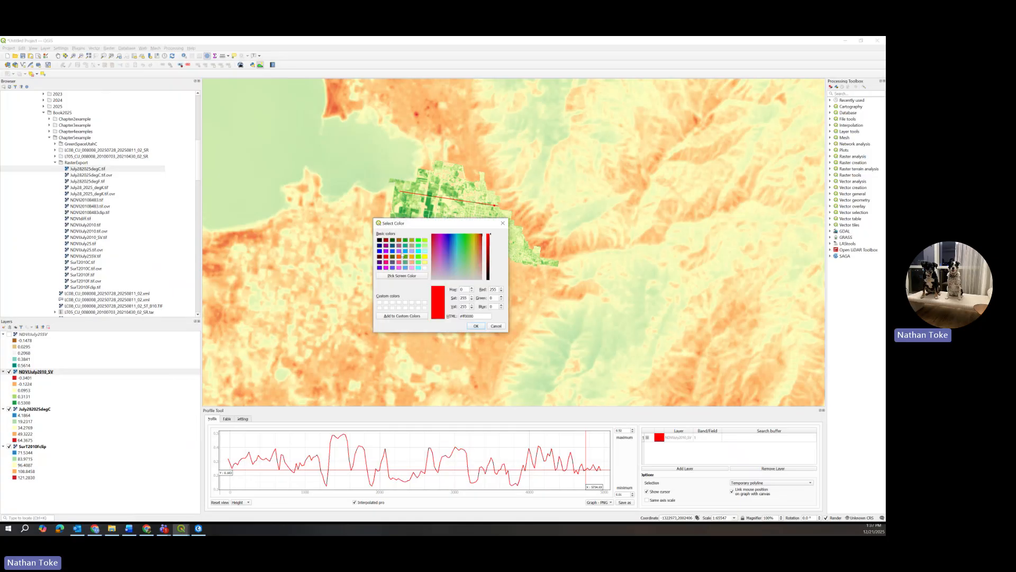
click(394, 241)
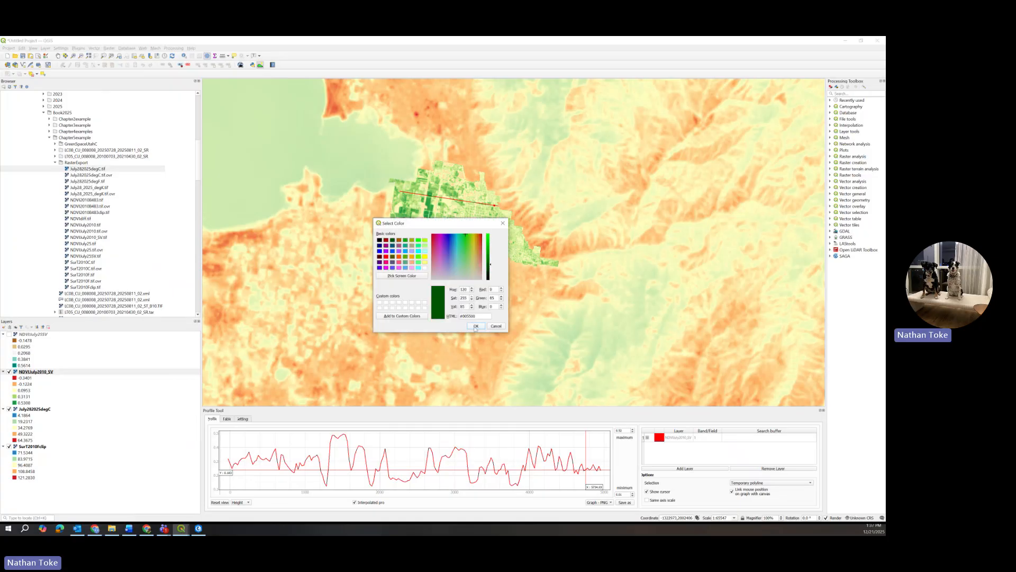
click(475, 326)
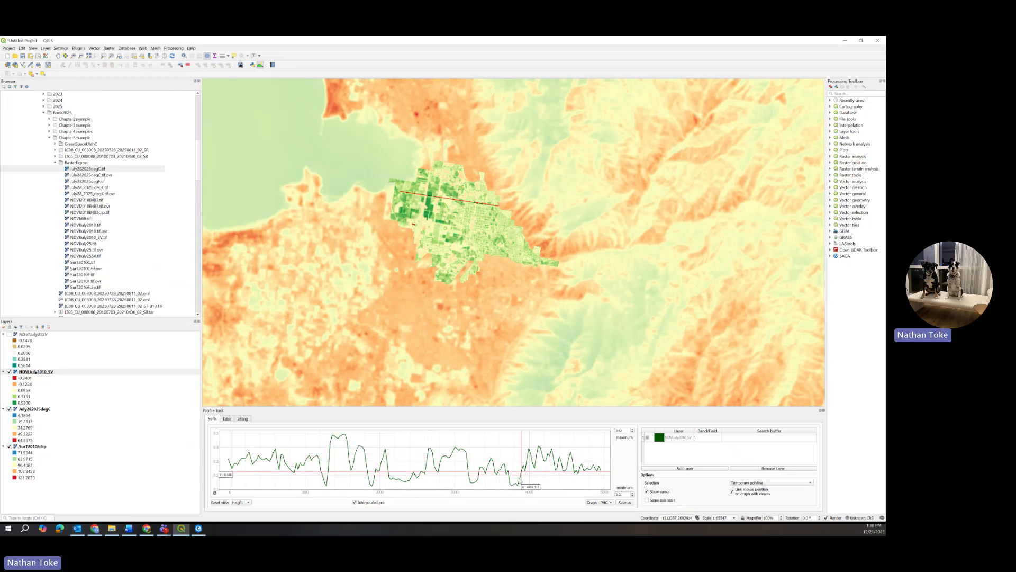
click(684, 469)
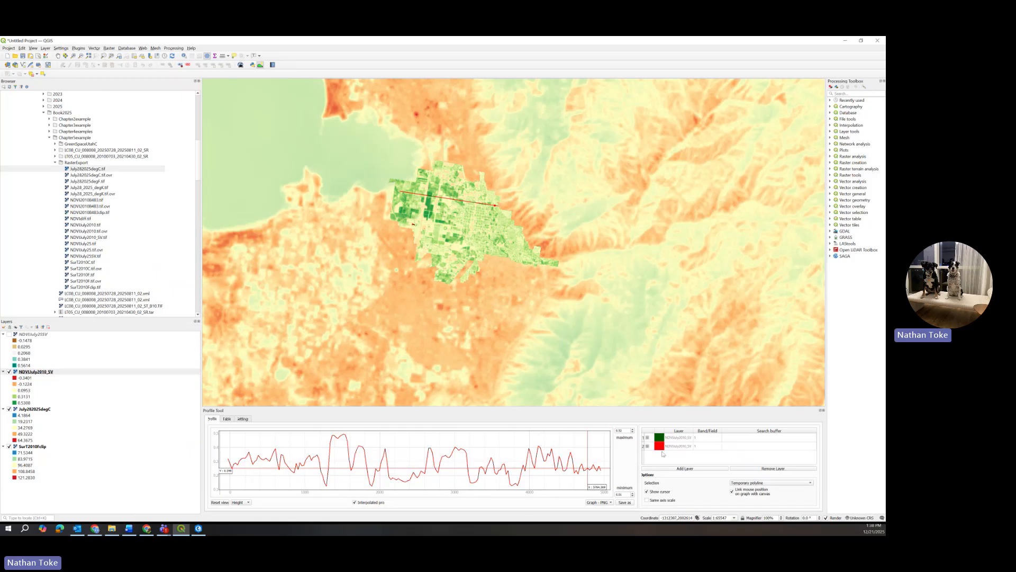
click(778, 469)
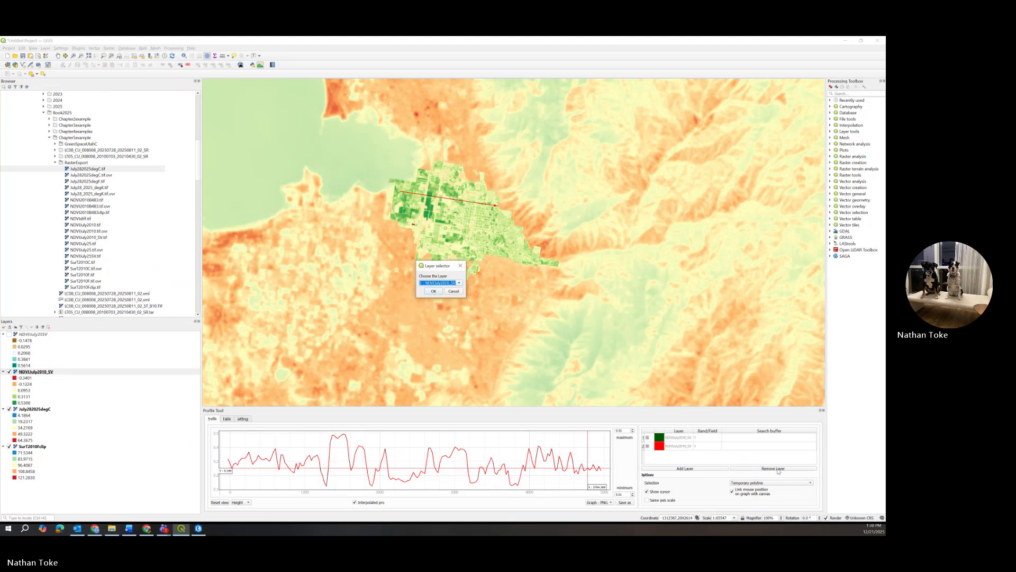
click(458, 283)
click(444, 294)
click(434, 291)
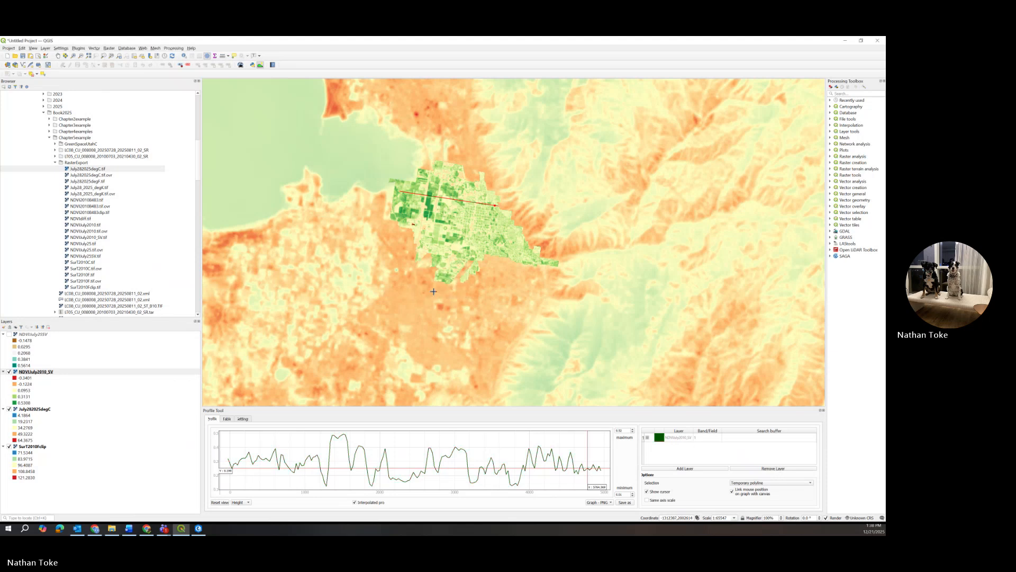
Turn on the NDVIJuly25SV layer and add it to the profile graph.
click(35, 336)
click(9, 334)
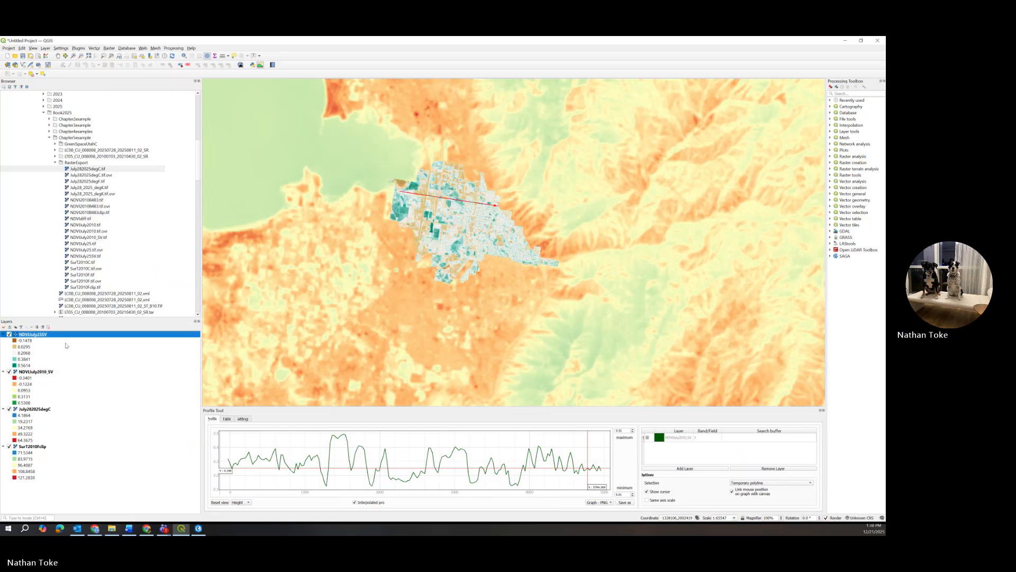
click(685, 469)
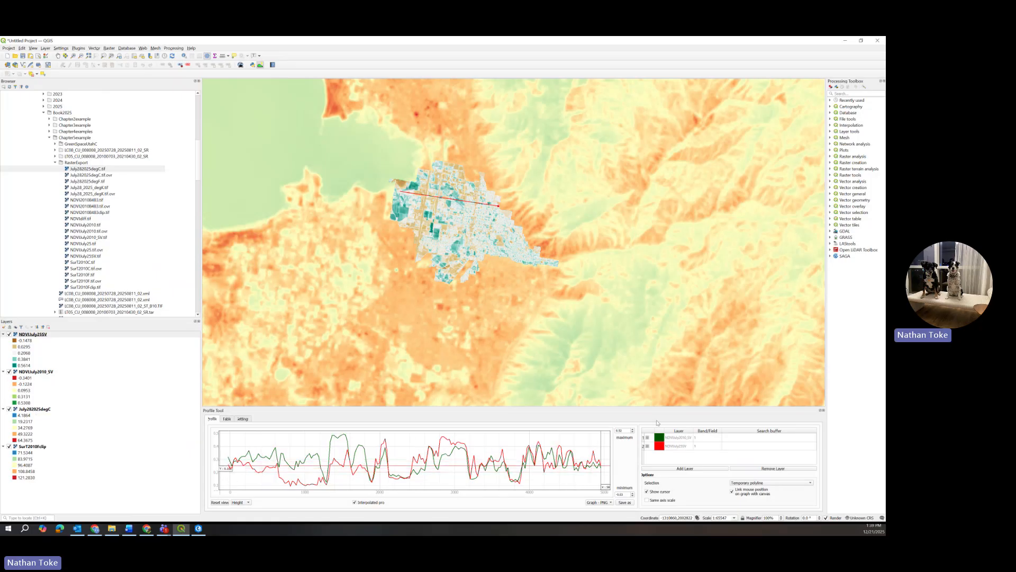
Hide the NDVIJuly2010_SV curve in the profile graph and add the July282025degC layer to it.
click(647, 438)
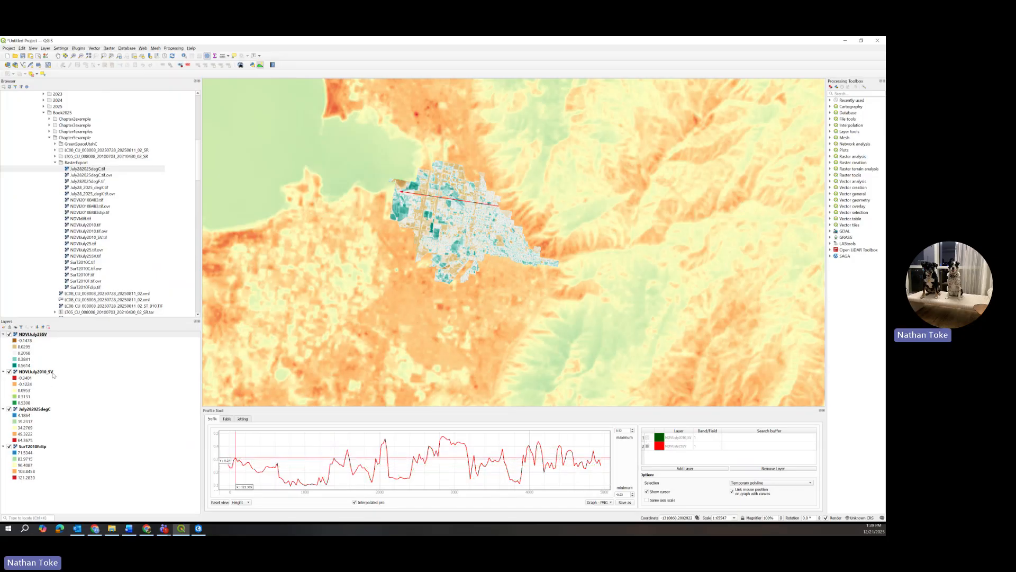
click(40, 413)
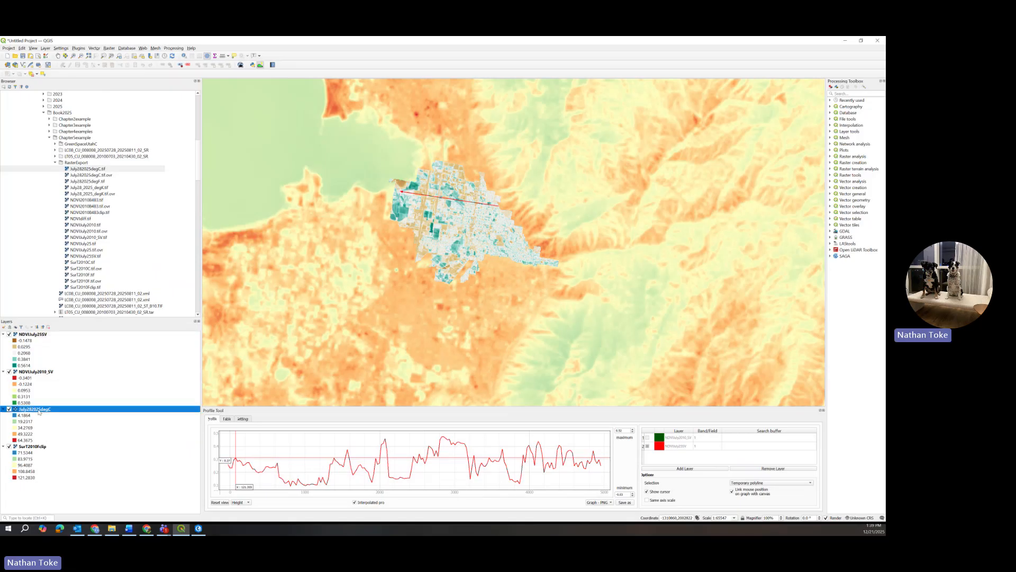
click(685, 469)
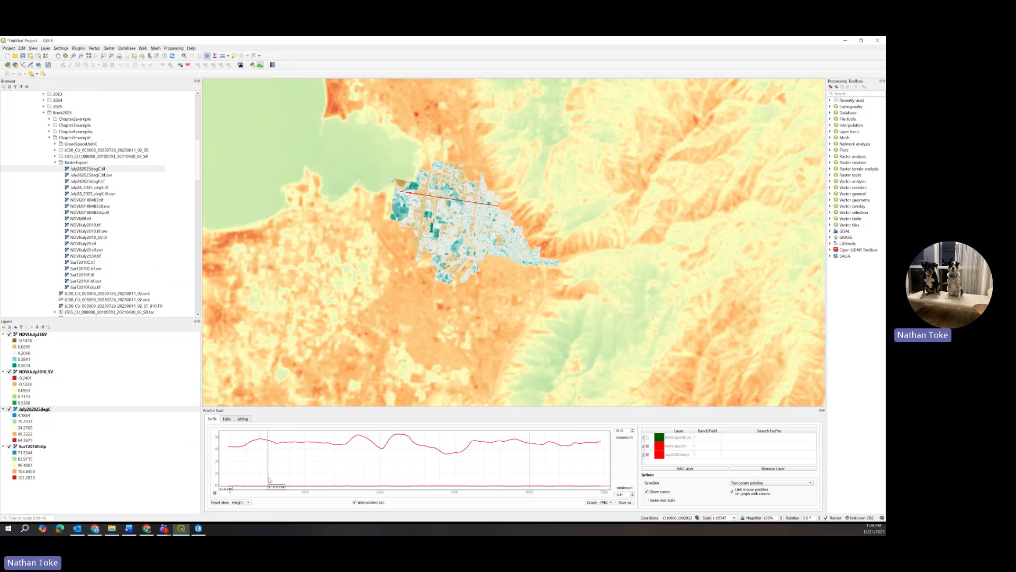
Look through the Profile Tool's settings, table and selection options, and try the same axis scale on the graph.
click(243, 419)
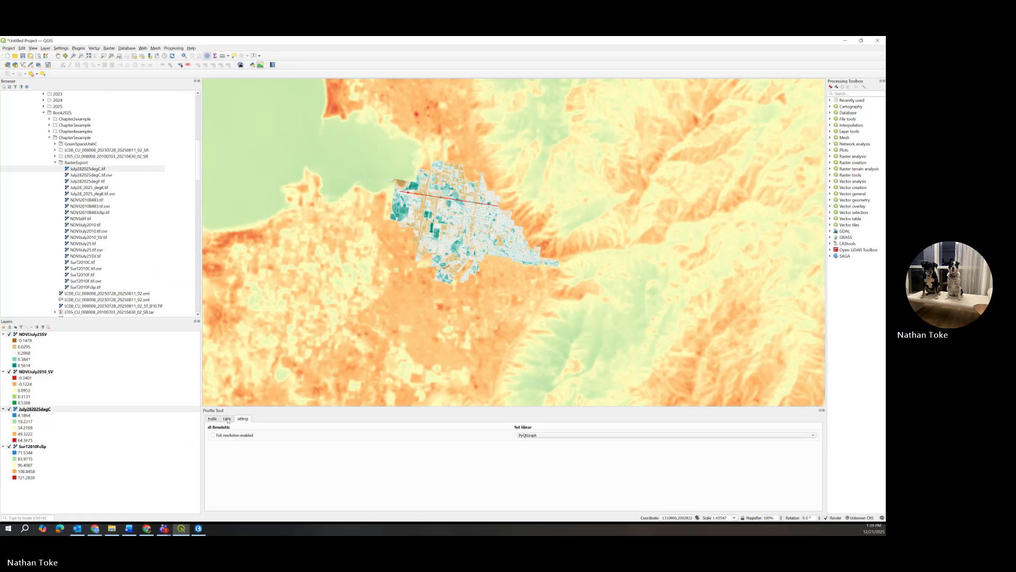
click(227, 419)
click(212, 419)
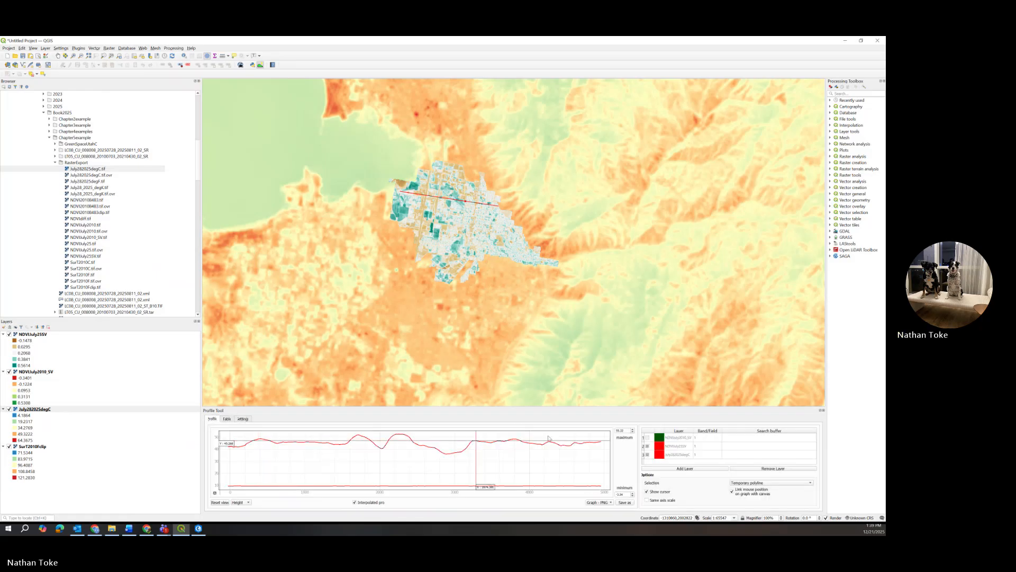
click(648, 500)
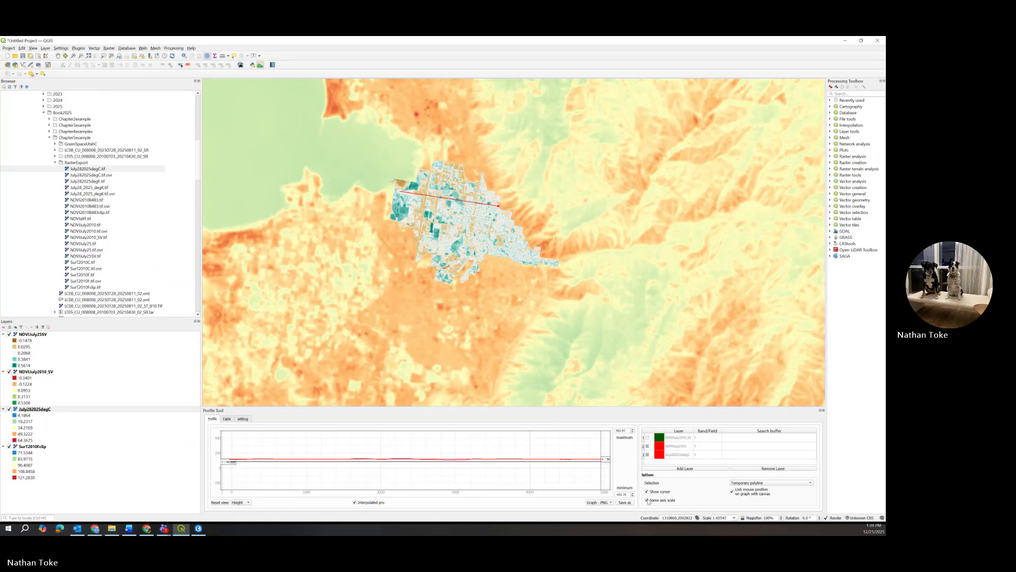
click(648, 500)
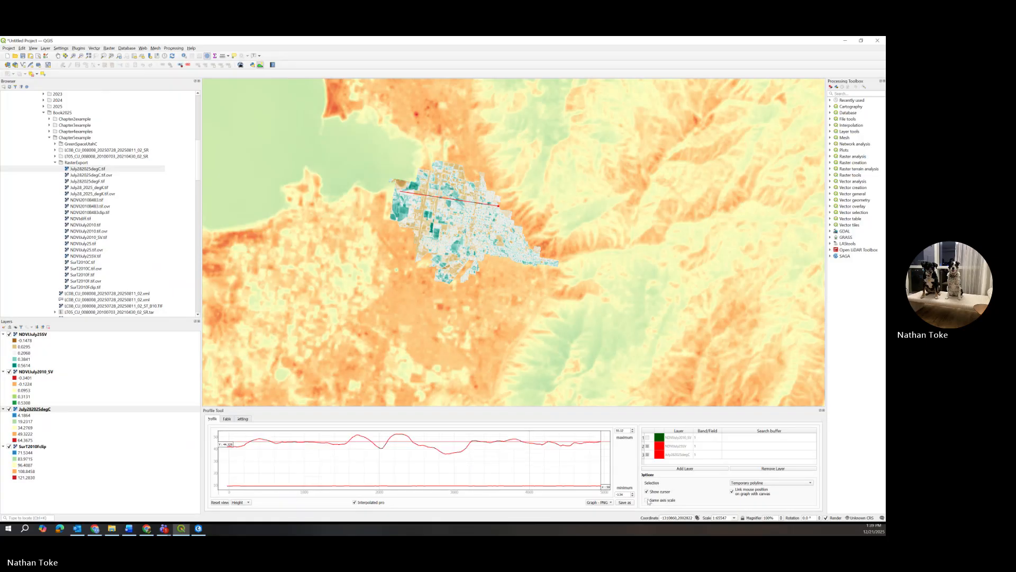
click(647, 500)
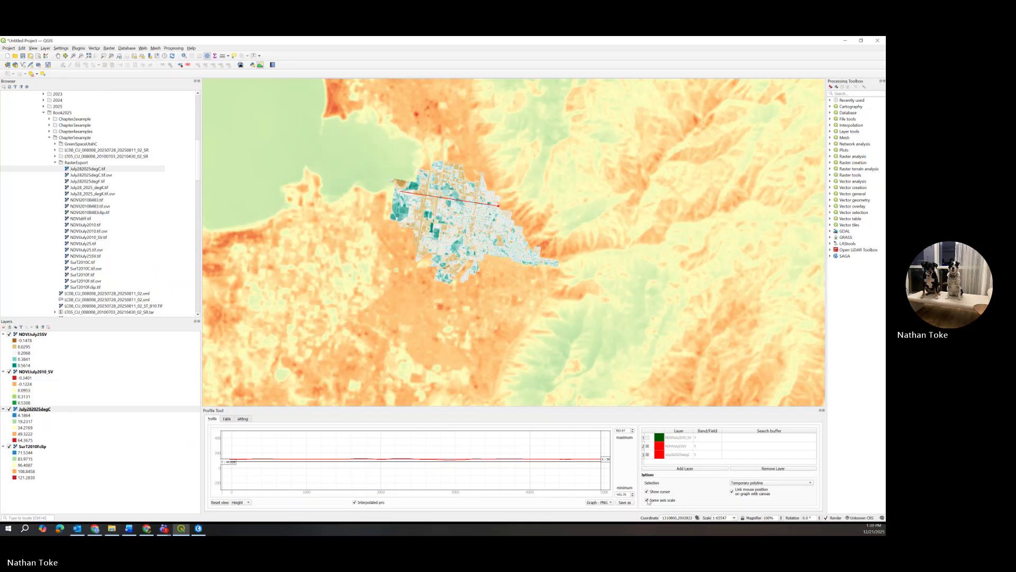
click(647, 500)
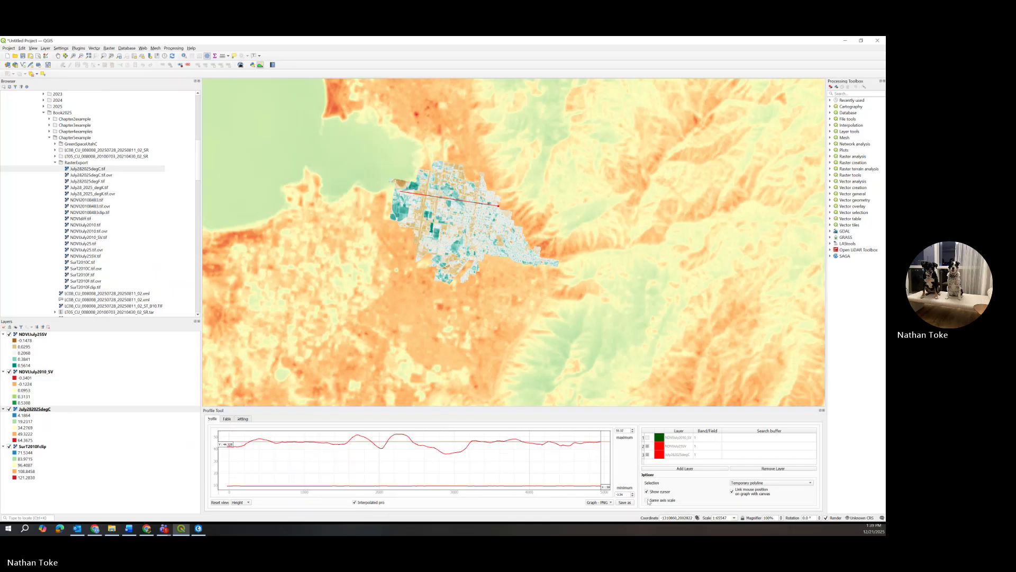
click(749, 482)
click(752, 483)
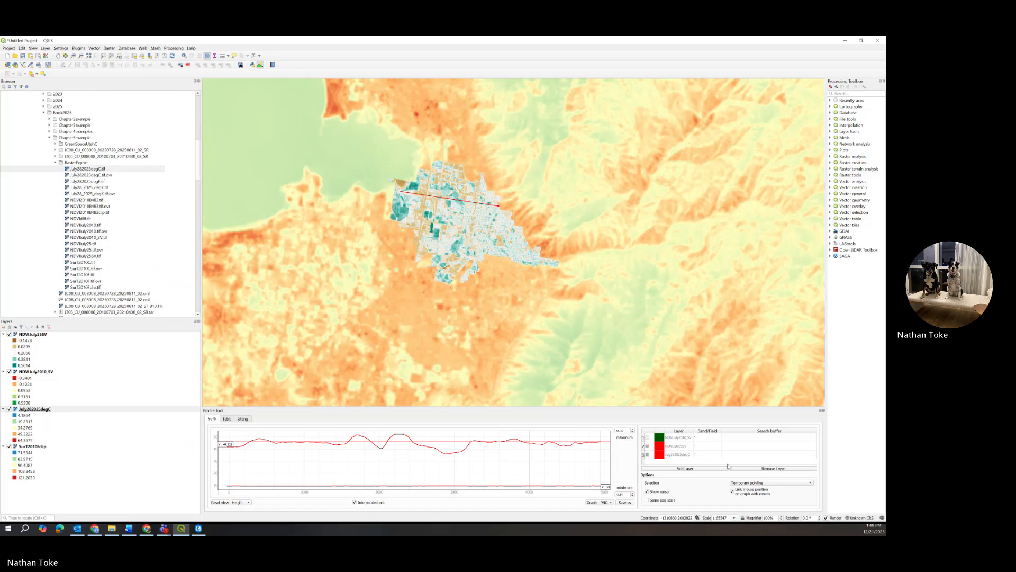
Change the July282025degC profile curve to blue-violet (#5500ff).
click(660, 455)
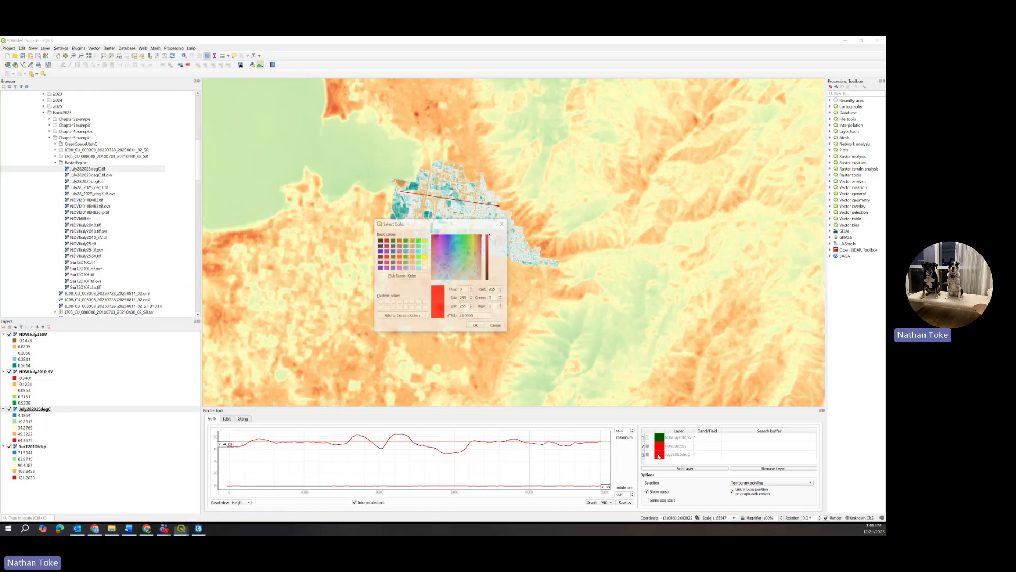
click(380, 269)
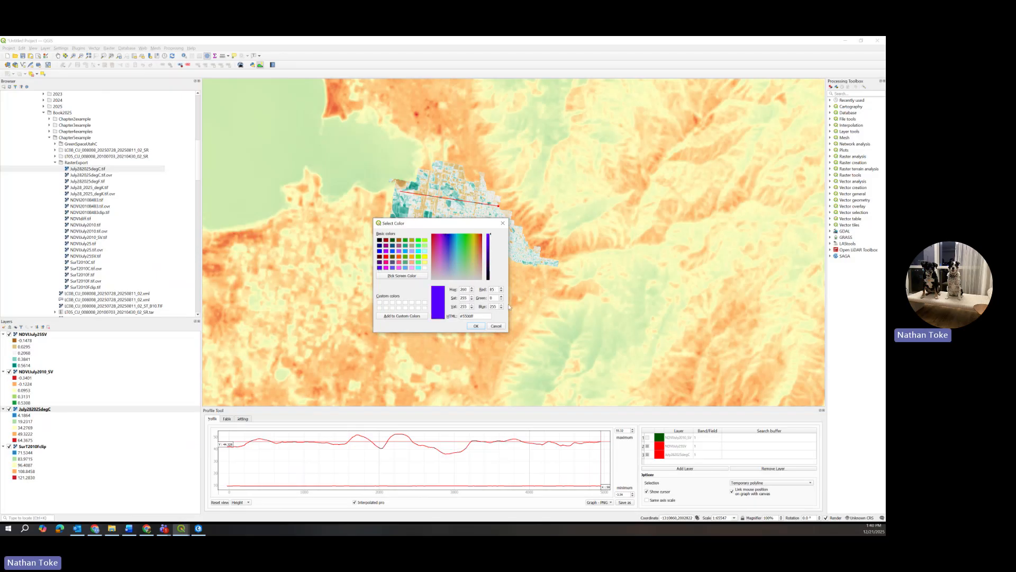
click(476, 326)
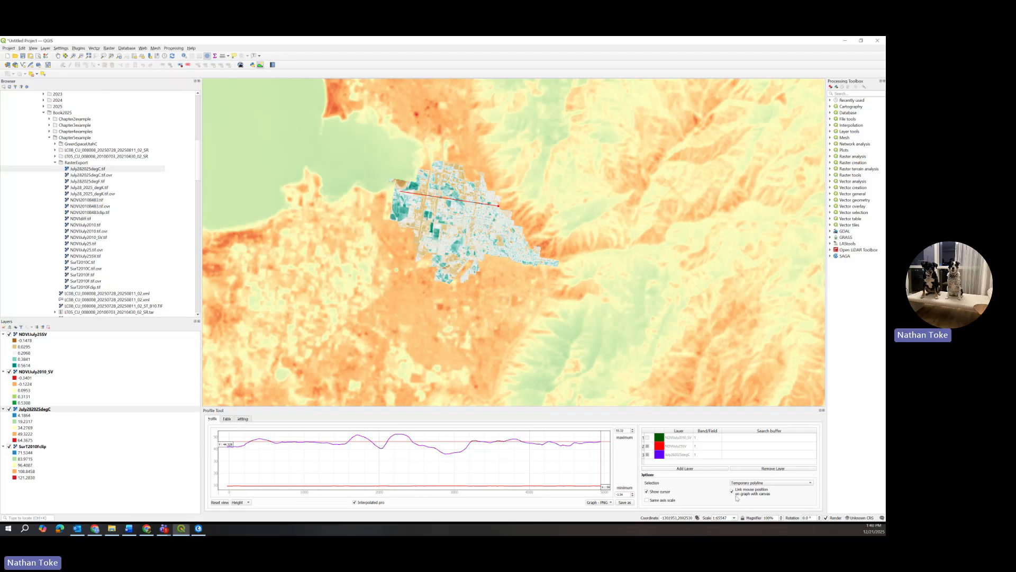
Plot the profile curves as slope in percent, after also trying the same axis scale and slope in degrees.
click(647, 500)
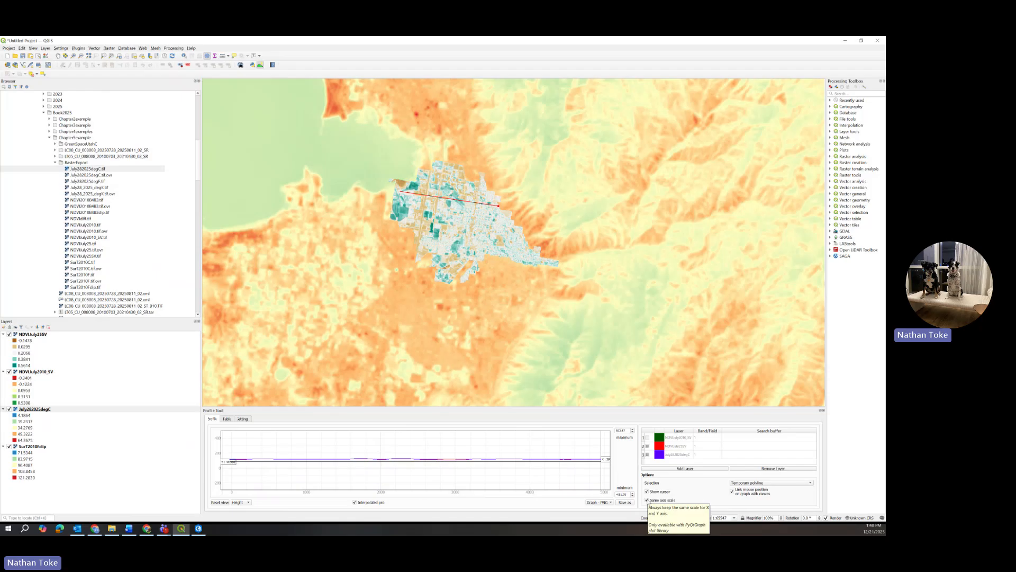
click(648, 500)
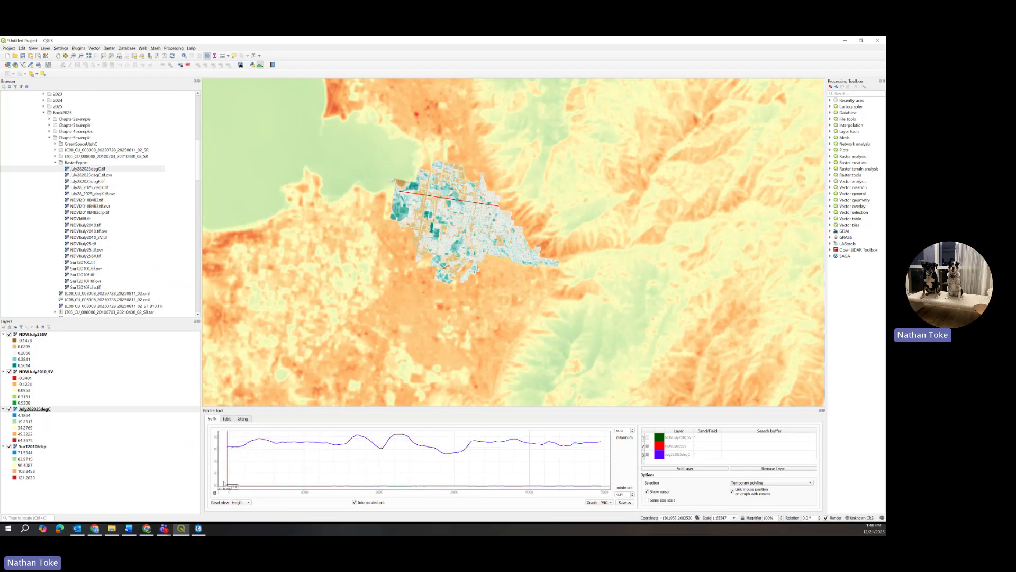
click(239, 502)
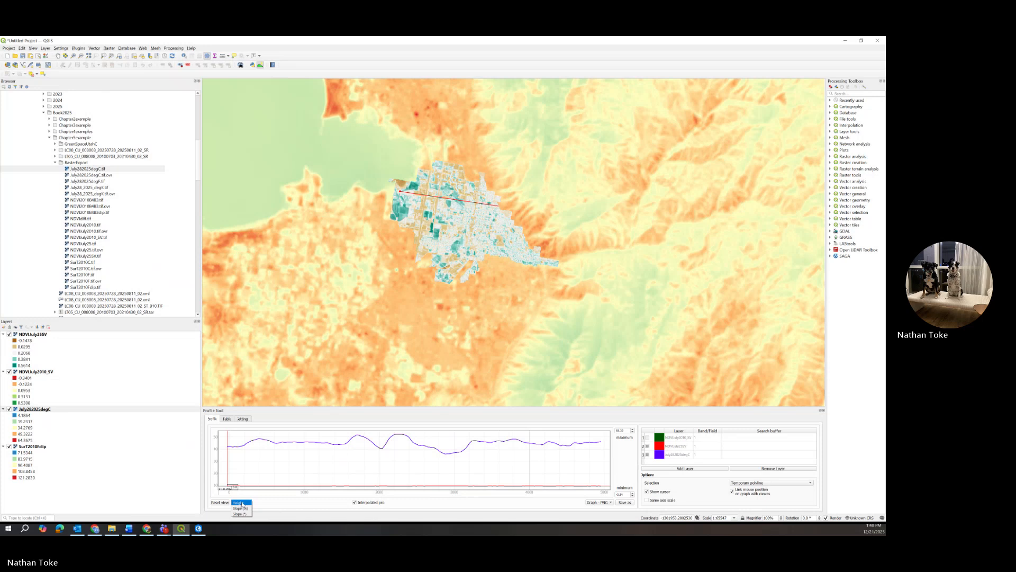
click(247, 509)
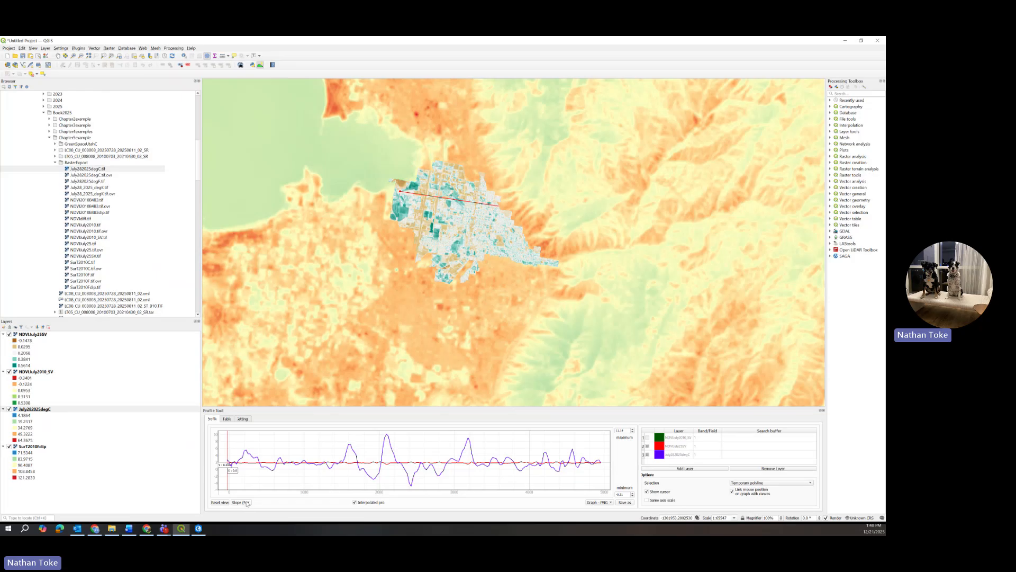
click(247, 503)
click(246, 509)
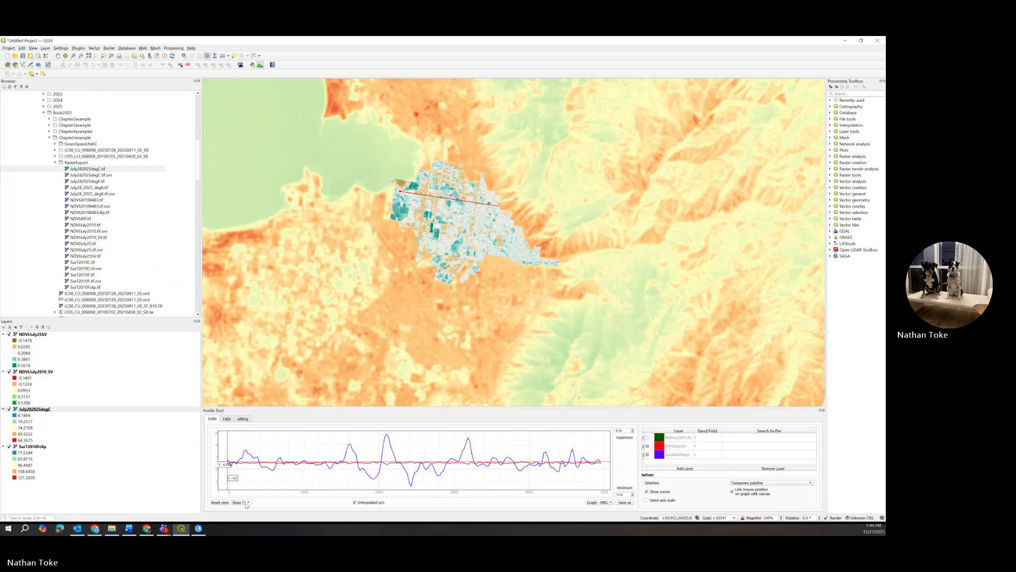
click(246, 507)
click(242, 497)
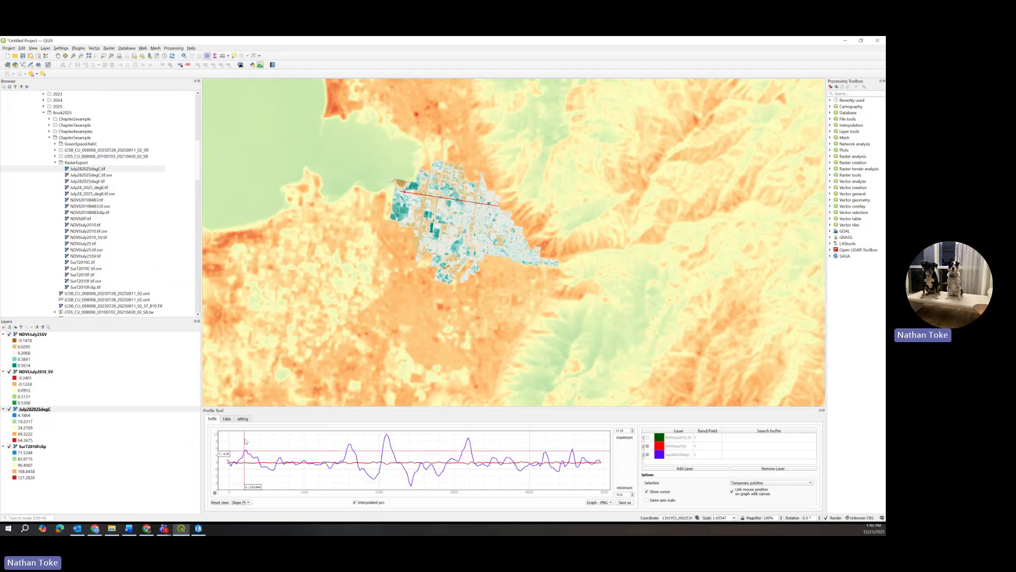
Plot the profile curves as height, comparing them once more with slope in percent.
click(244, 502)
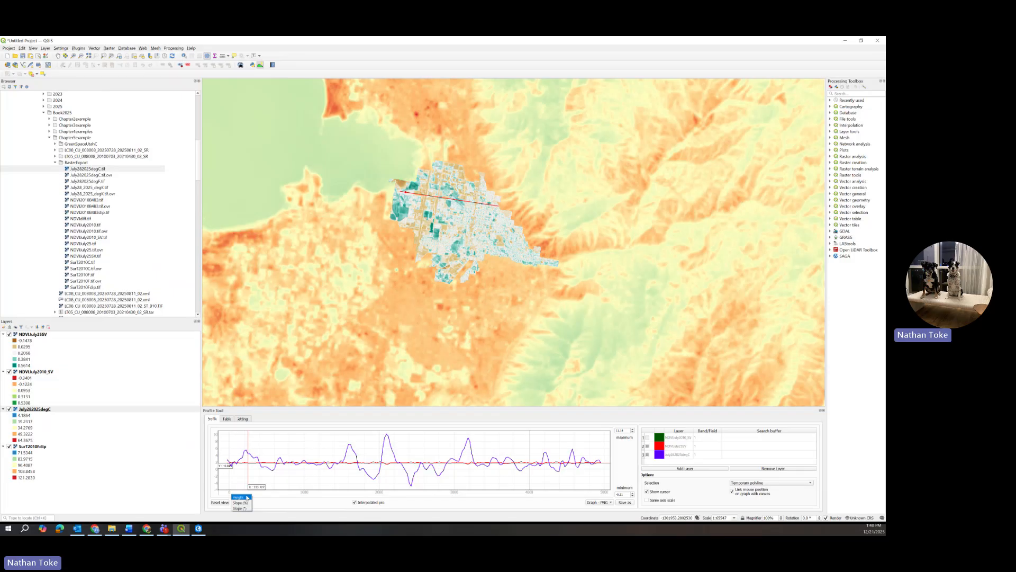
click(245, 497)
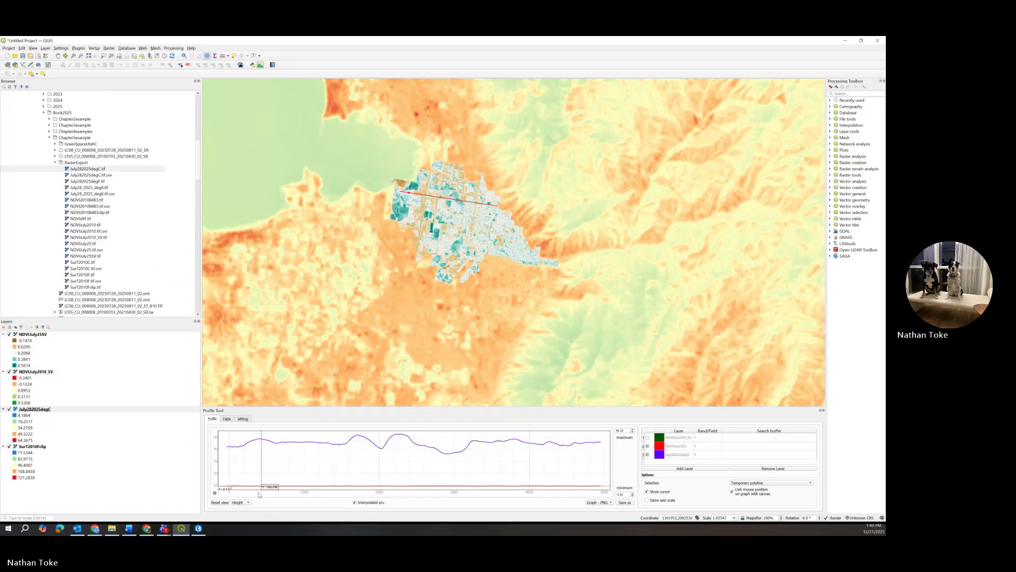
click(249, 503)
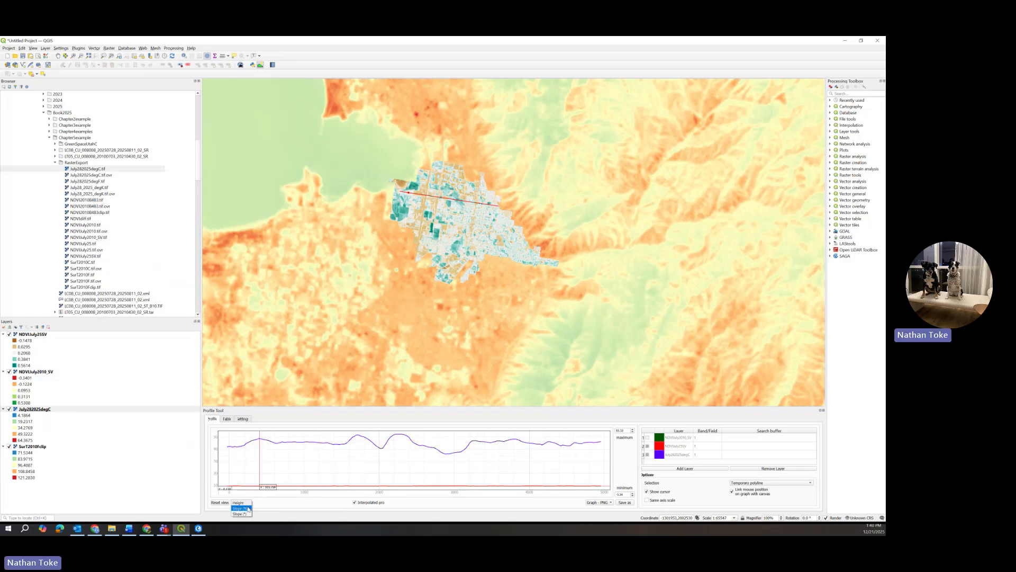
click(248, 508)
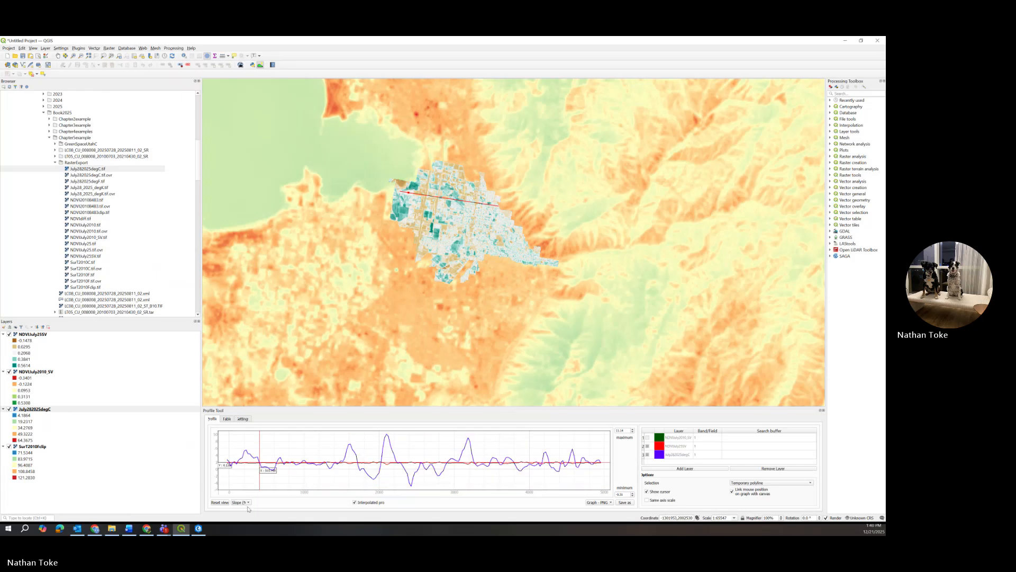
click(247, 502)
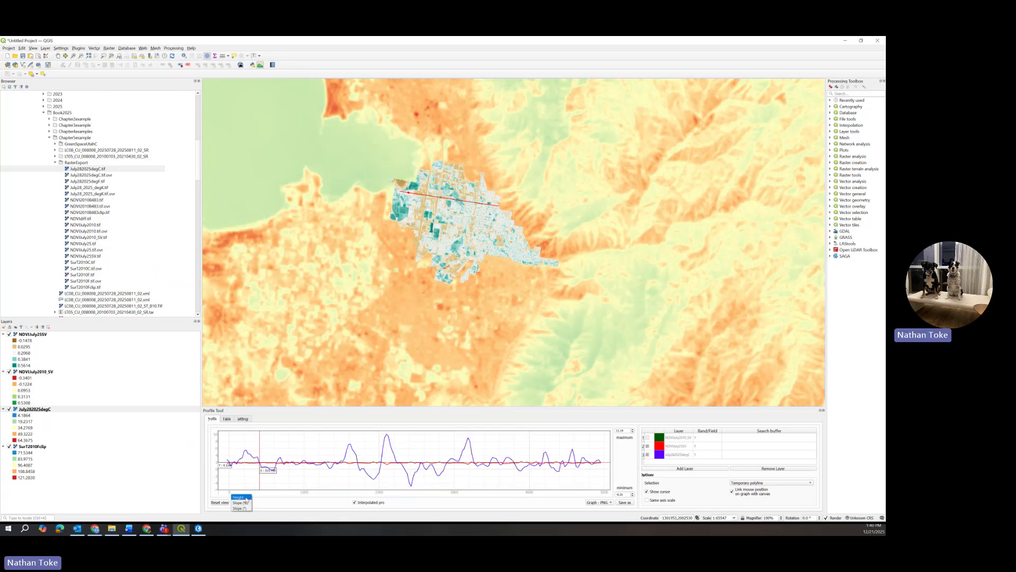
click(245, 497)
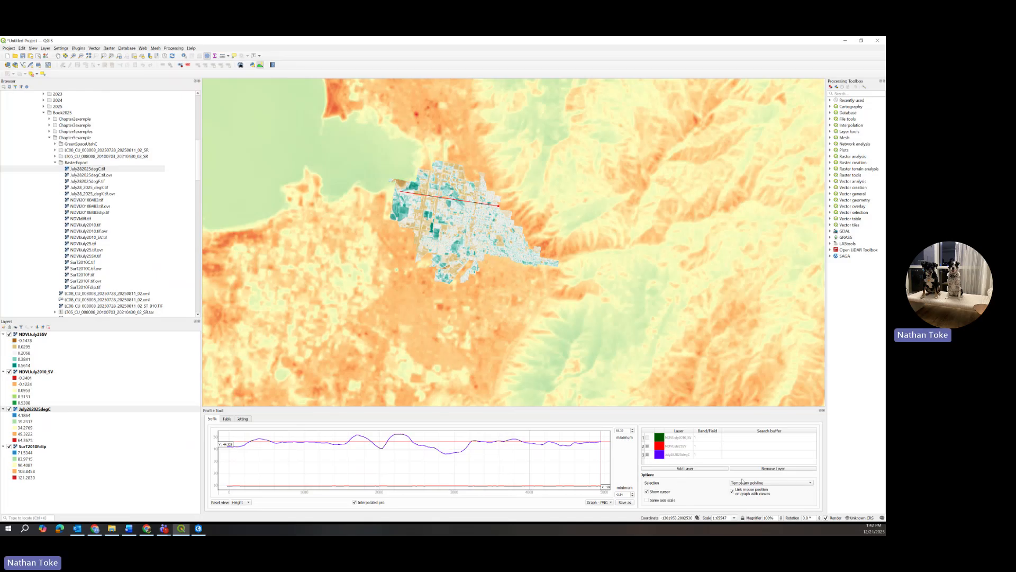
Check the Profile Tool's settings, return to the profile graph and enlarge it over most of the map area.
click(247, 420)
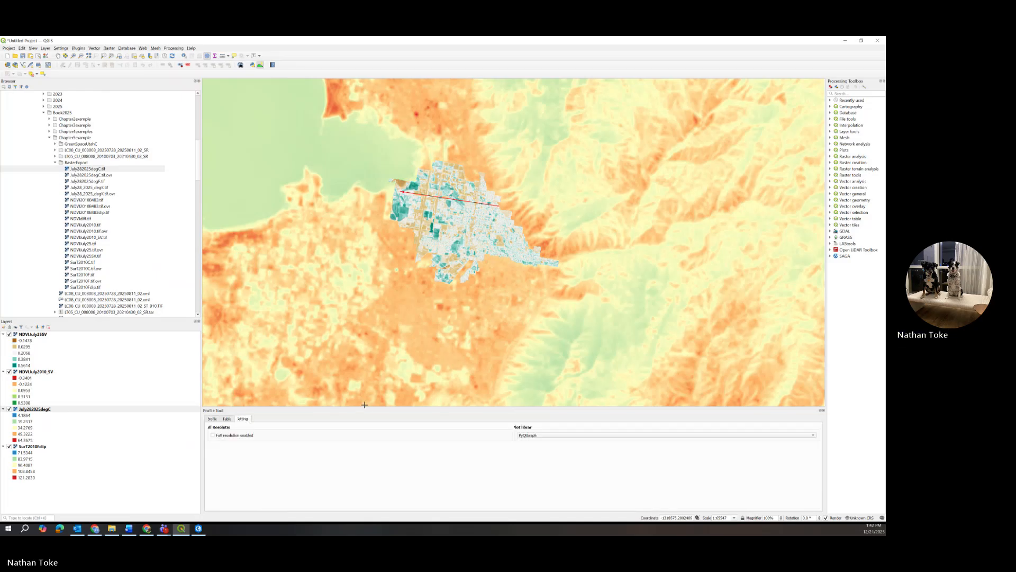
click(213, 418)
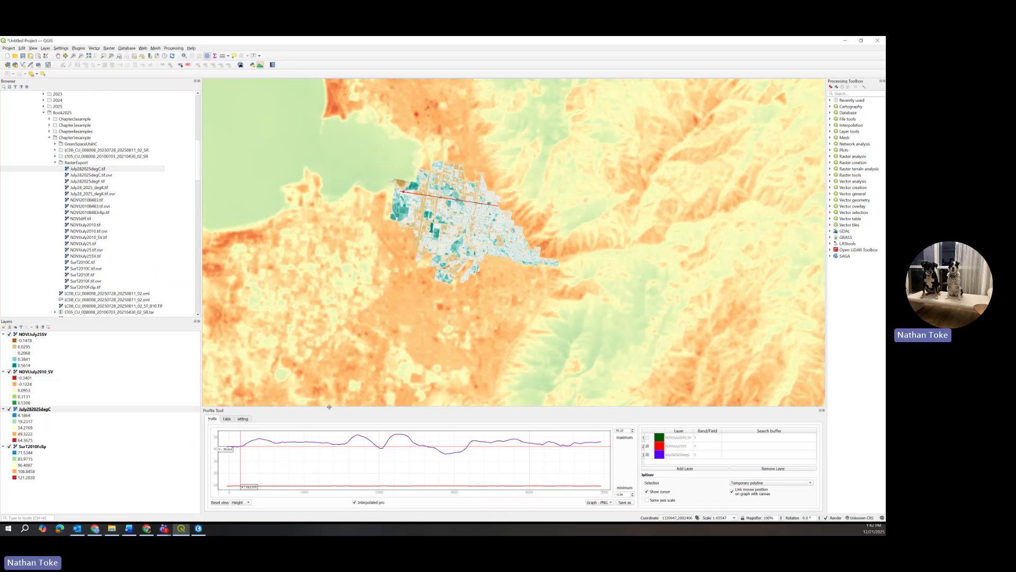
drag(330, 406, 384, 148)
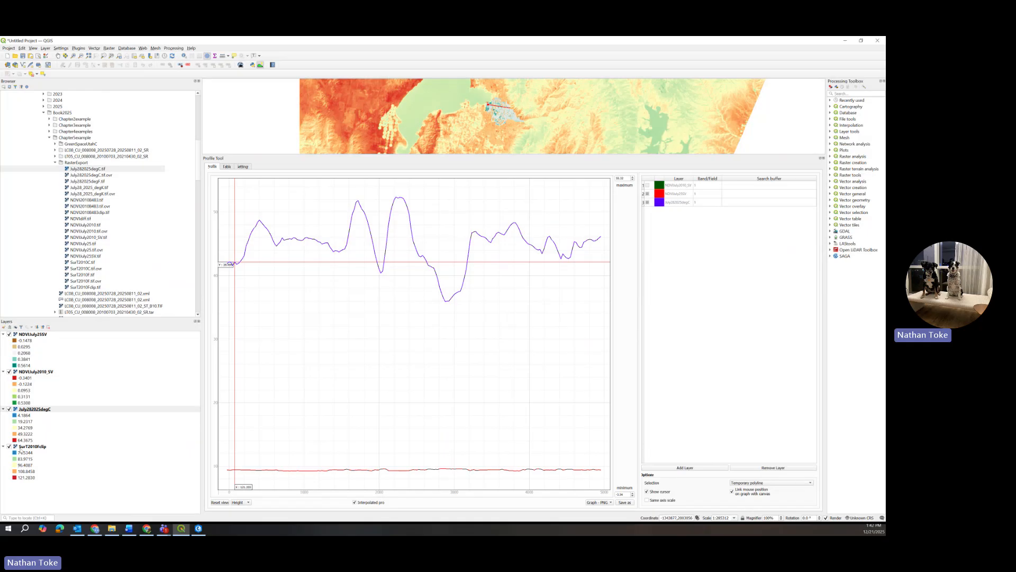
Add the SurT2010Fclip layer to the profile graph and show the NDVIJuly2010_SV curve again.
click(26, 446)
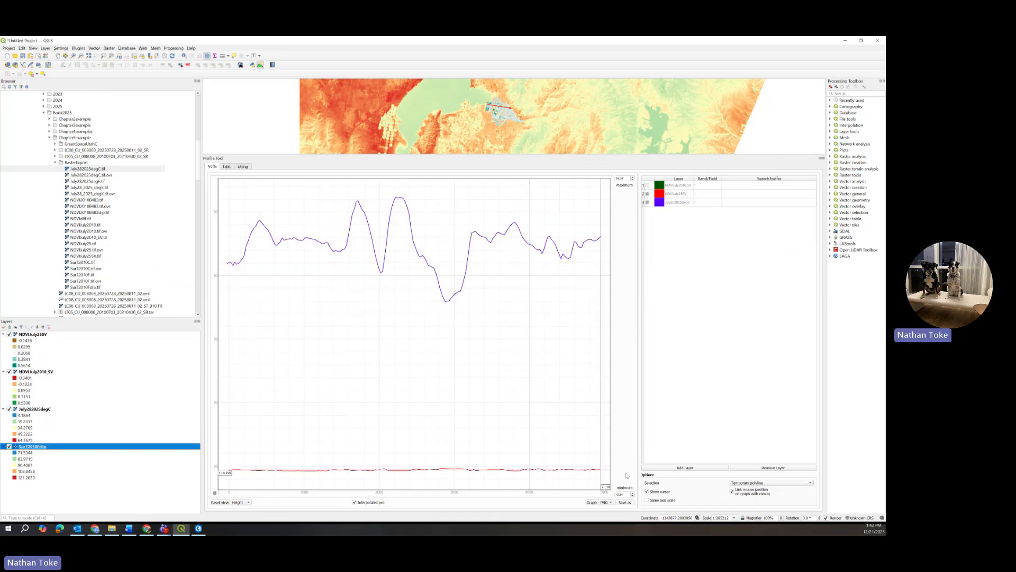
click(697, 467)
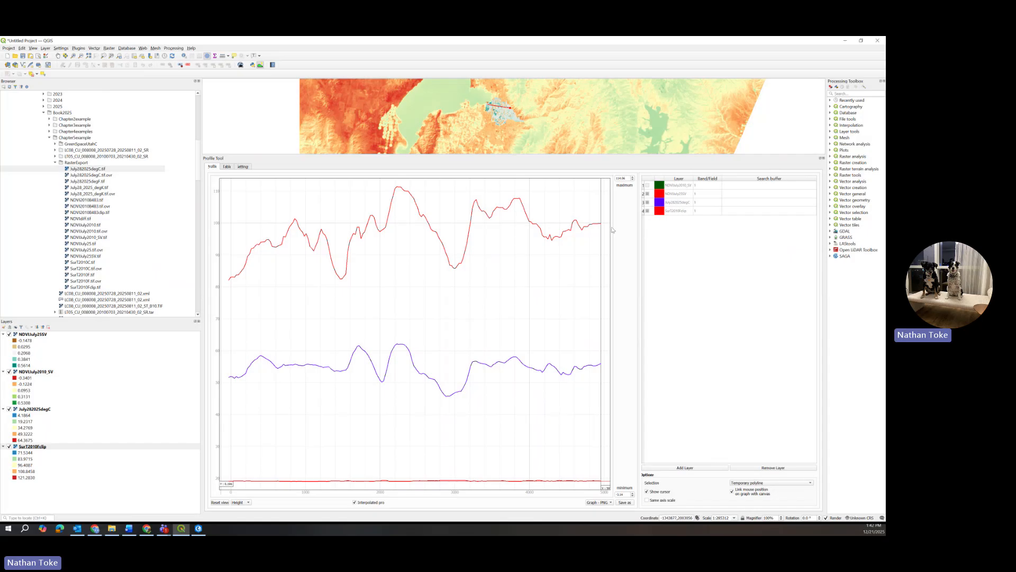
click(647, 186)
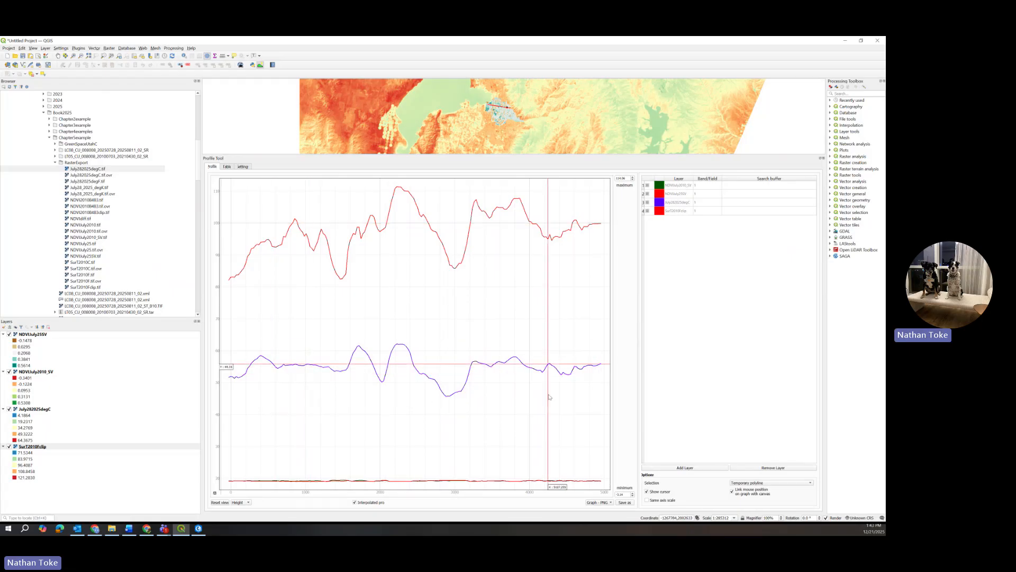